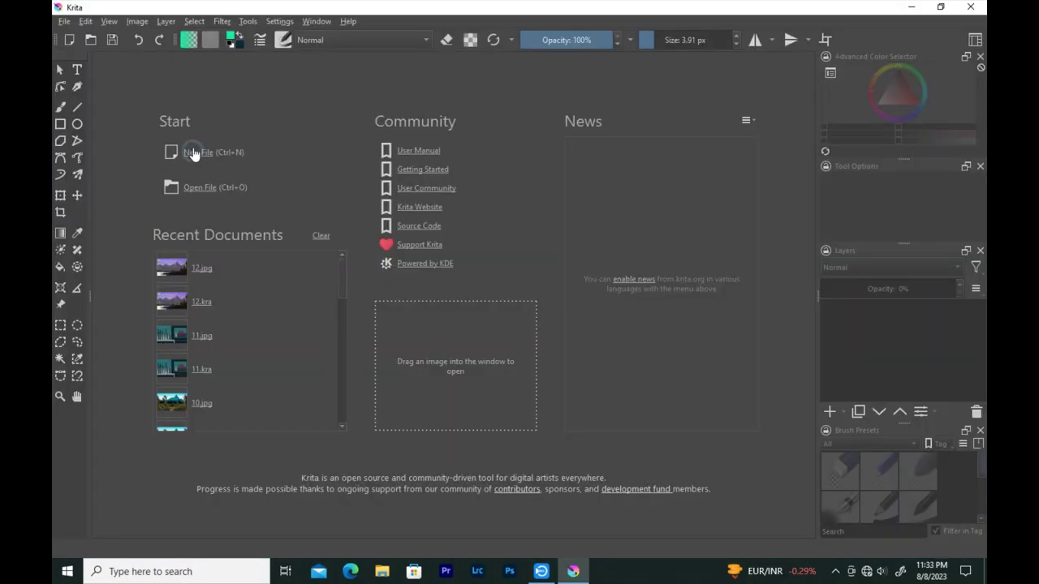
# Create a new blank document from the start screen with default settings.
pyautogui.click(192, 152)
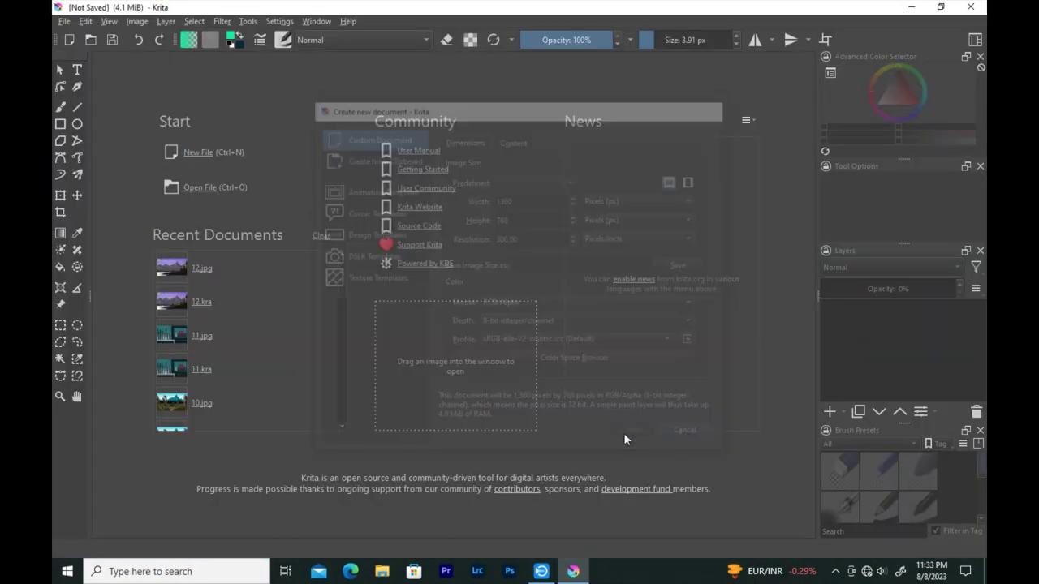
pyautogui.click(625, 440)
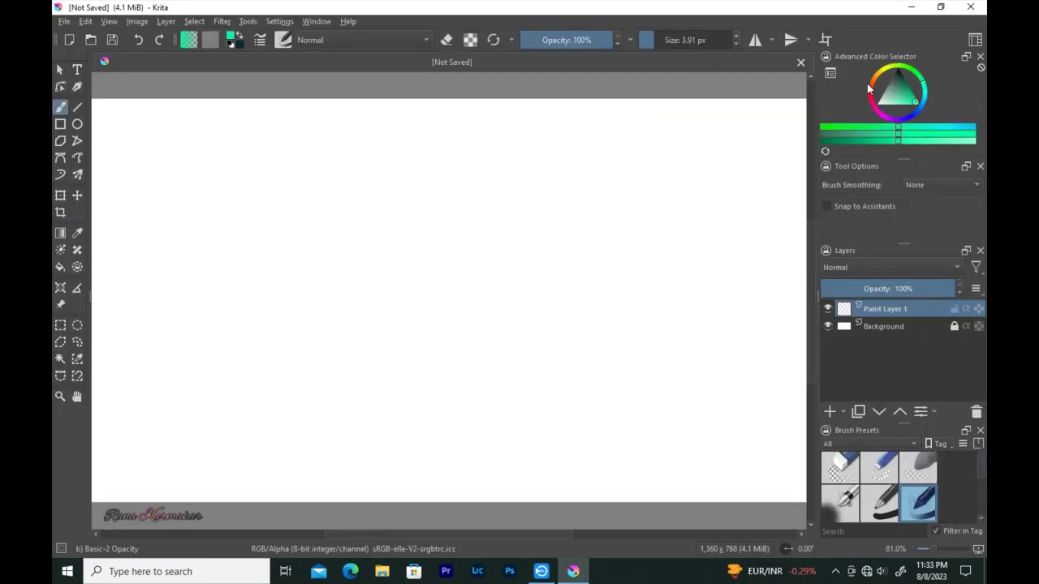
# Pick teal and lay a linear gradient across the canvas from the left edge.
pyautogui.moveTo(917, 77); pyautogui.dragTo(927, 90)
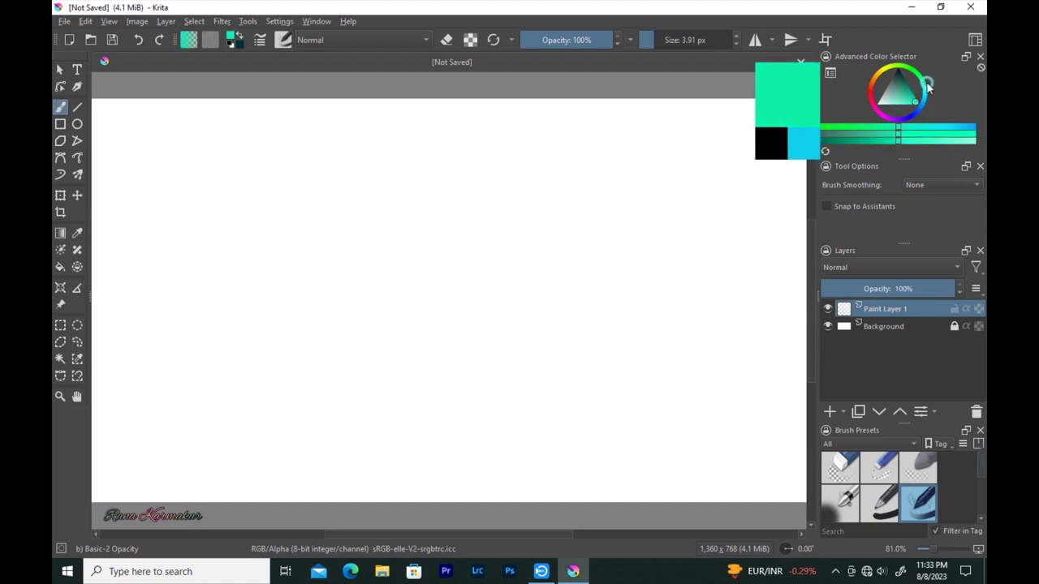
pyautogui.press('g')
pyautogui.scroll(-2, 658, 254)
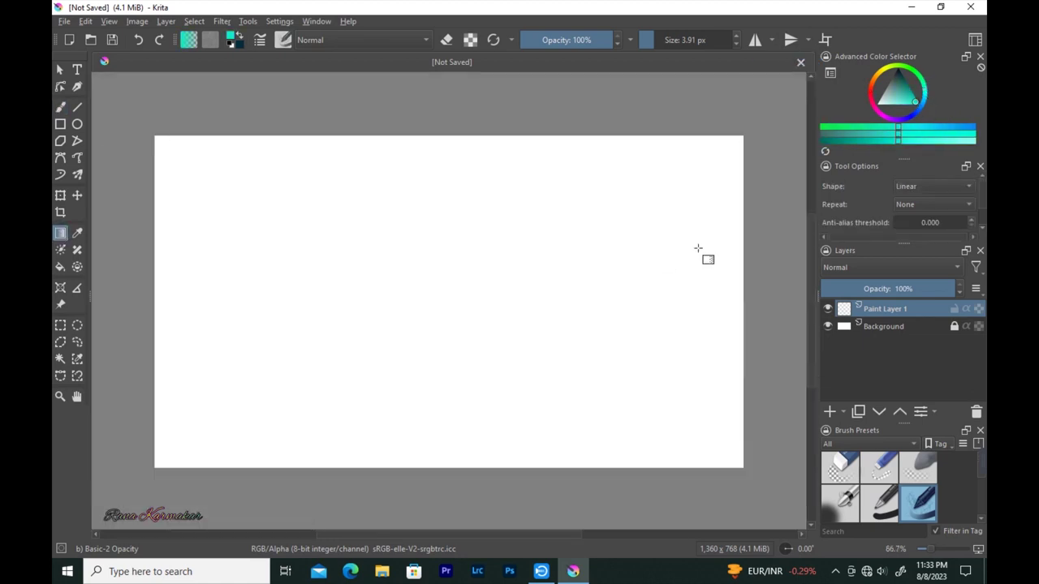
pyautogui.moveTo(740, 245); pyautogui.dragTo(387, 243)
pyautogui.hotkey('ctrl', 'z')
pyautogui.moveTo(155, 272); pyautogui.dragTo(467, 270)
pyautogui.hotkey('ctrl', 'z')
pyautogui.moveTo(155, 283); pyautogui.dragTo(561, 281)
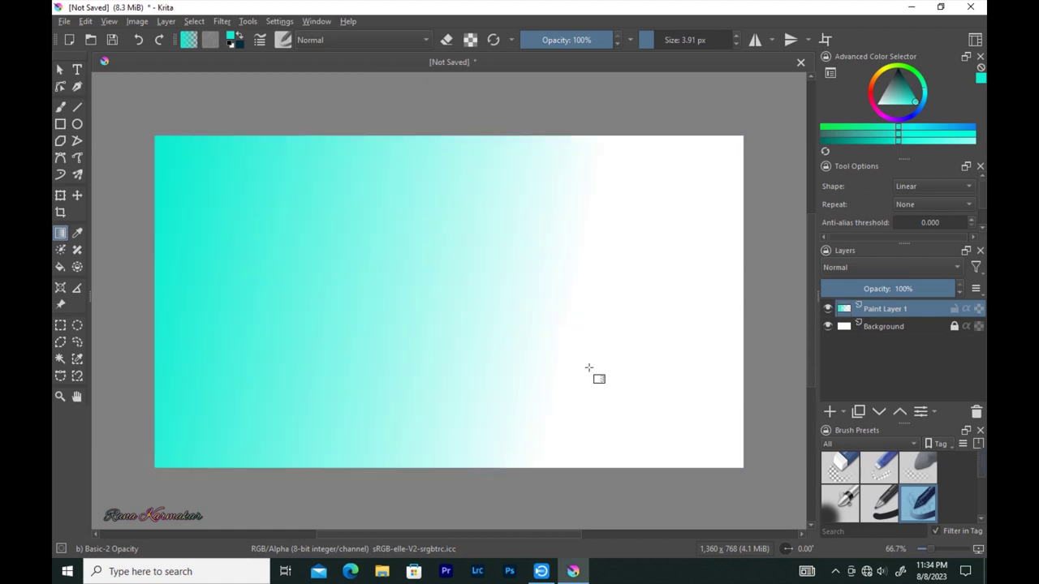
# Pick pale yellow and blend a second gradient in from the right edge.
pyautogui.click(59, 107)
pyautogui.click(888, 101)
pyautogui.click(885, 70)
pyautogui.click(60, 233)
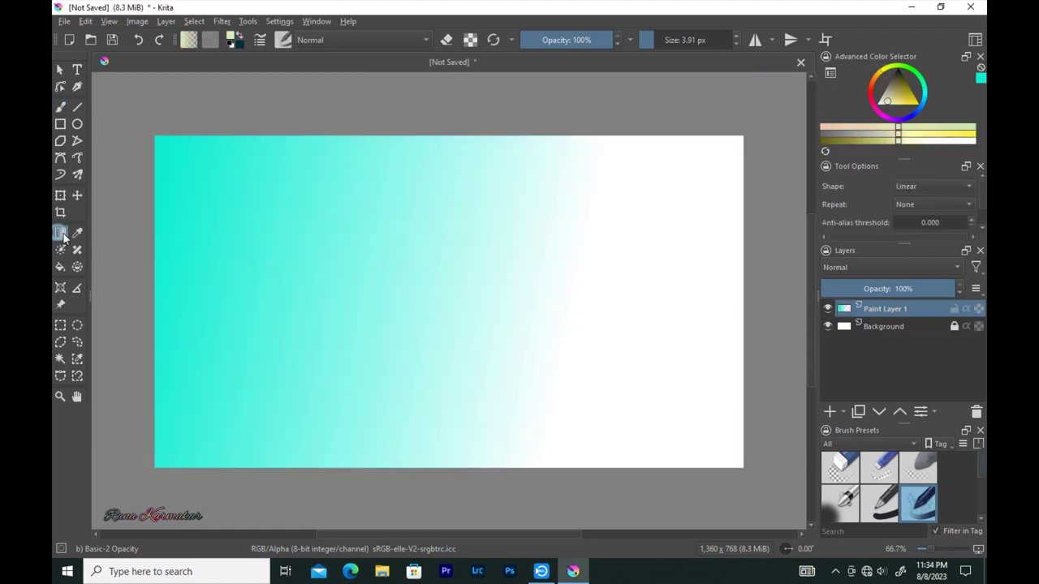
pyautogui.moveTo(740, 280); pyautogui.dragTo(465, 277)
pyautogui.moveTo(747, 301); pyautogui.dragTo(357, 245)
pyautogui.hotkey('ctrl', 'z')
pyautogui.hotkey('ctrl', 'z')
pyautogui.moveTo(756, 351); pyautogui.dragTo(468, 279)
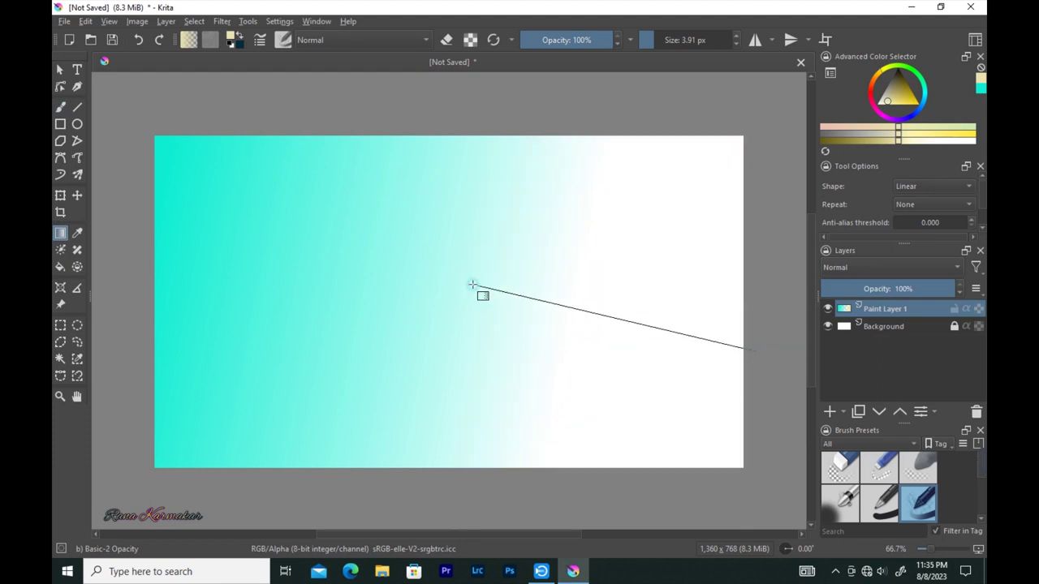
# Add a new paint layer and choose a cyan hue for the outlines.
pyautogui.click(59, 107)
pyautogui.click(829, 412)
pyautogui.click(923, 105)
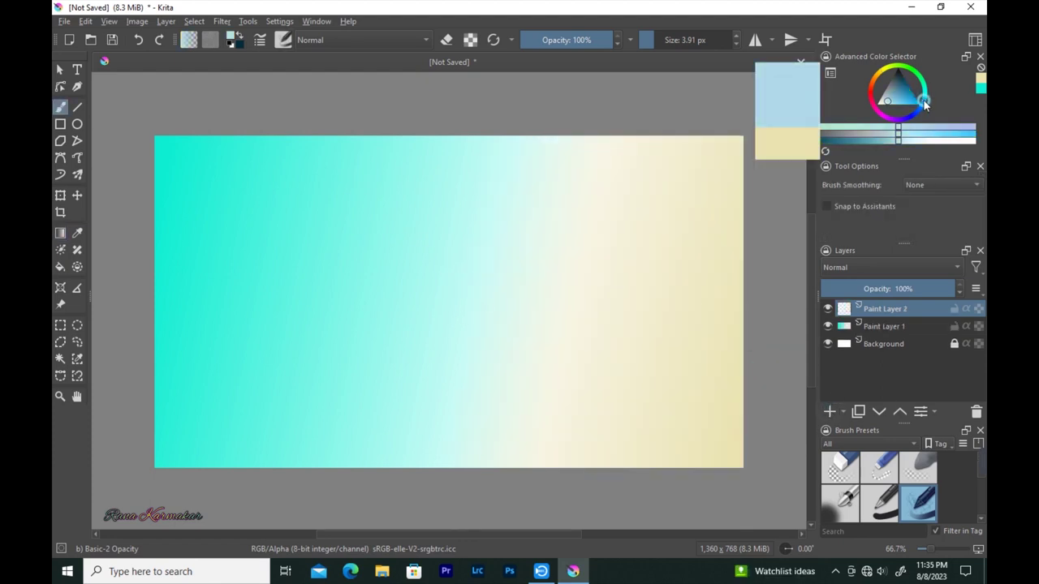
# Darken the colour to deep teal and sketch the first mountain slopes and left peak.
pyautogui.click(901, 84)
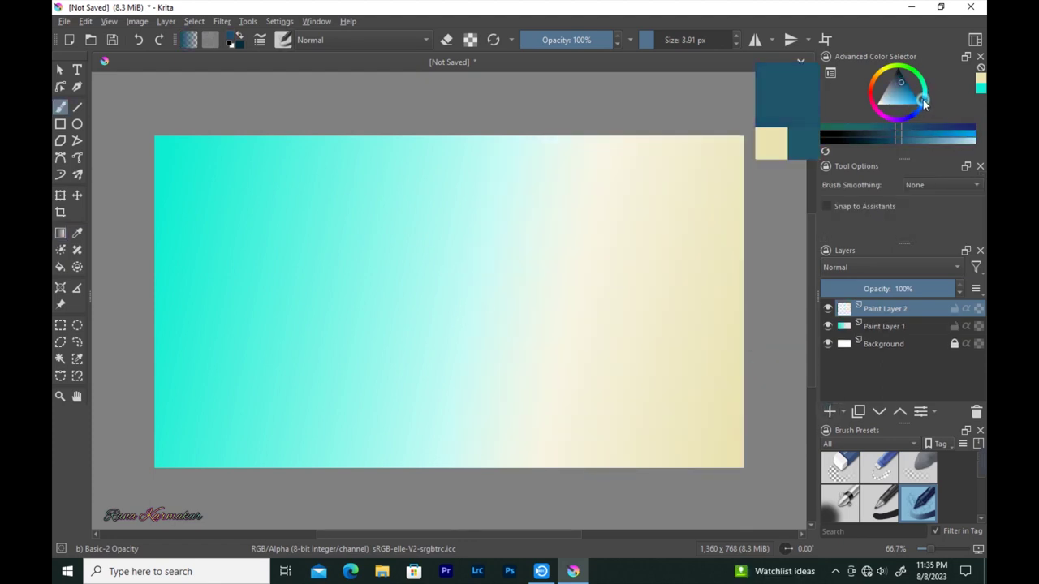
pyautogui.moveTo(903, 88); pyautogui.dragTo(899, 78)
pyautogui.moveTo(551, 195); pyautogui.dragTo(475, 249)
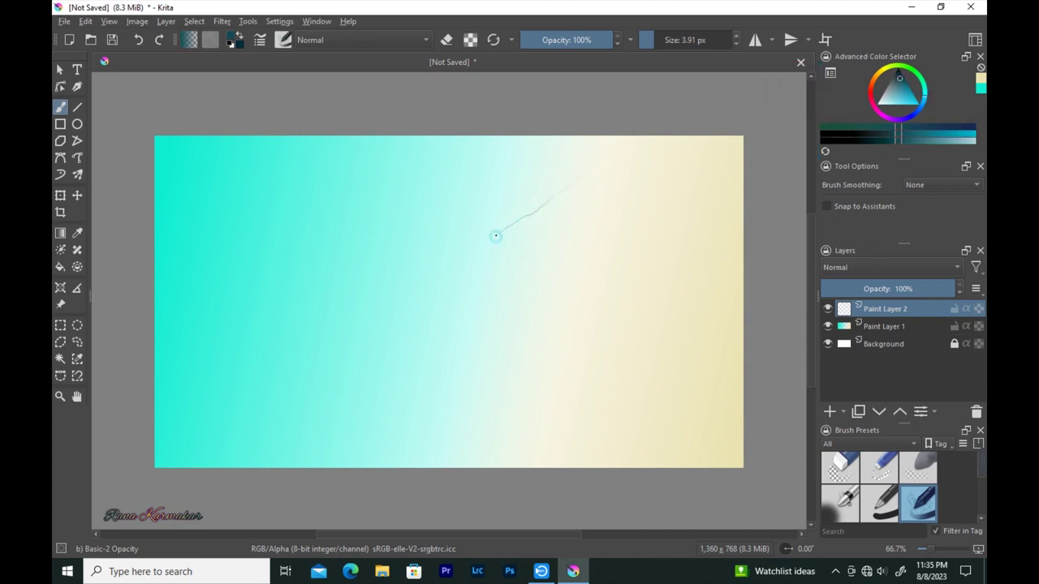
pyautogui.moveTo(601, 197); pyautogui.dragTo(706, 262)
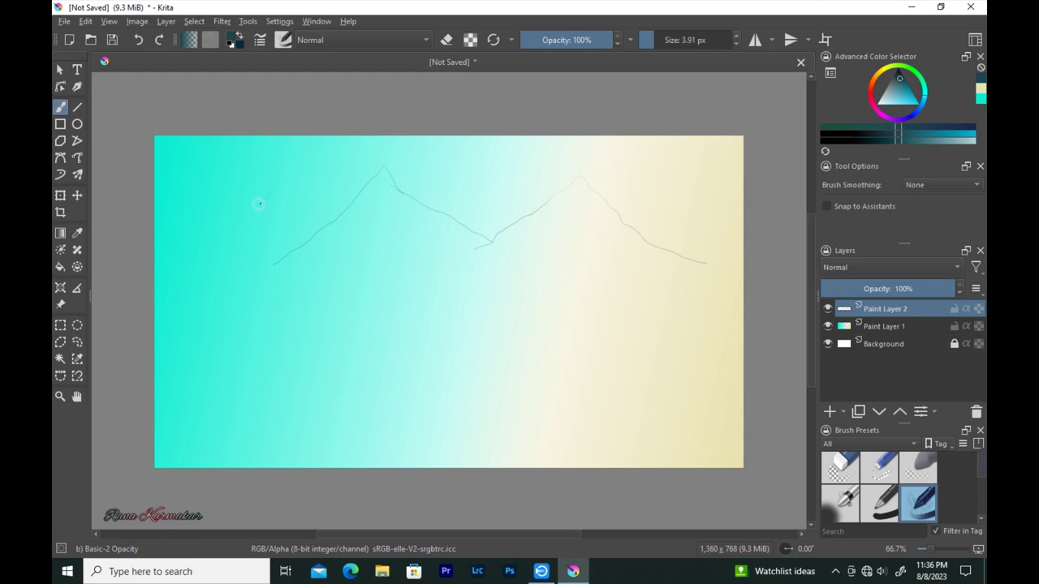
pyautogui.moveTo(303, 210); pyautogui.dragTo(329, 221)
pyautogui.moveTo(360, 185); pyautogui.dragTo(312, 198)
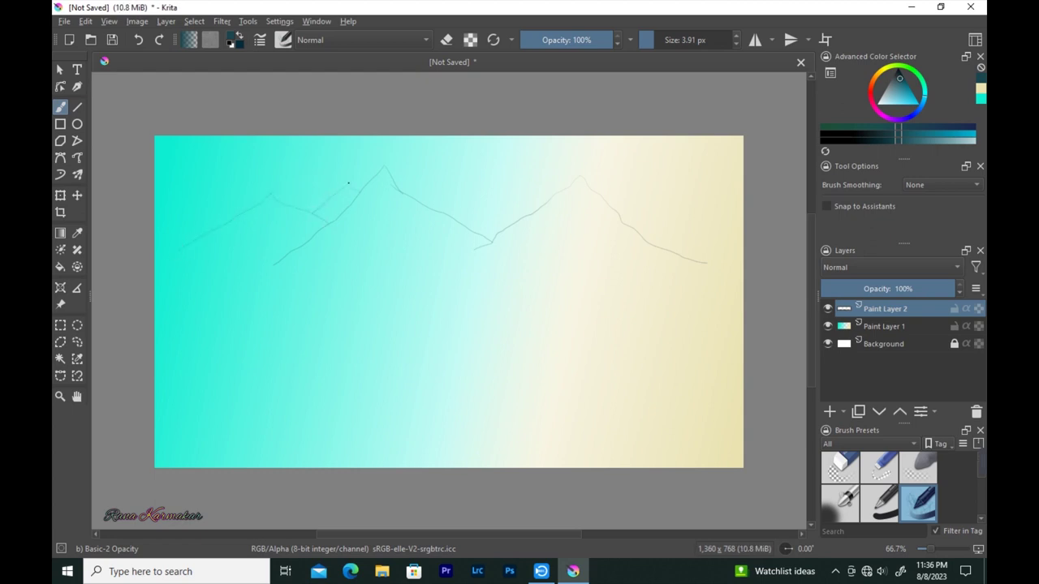
# Extend the left ridge to the canvas edge and add ridge lines on the right mountain.
pyautogui.press('e')
pyautogui.press('e')
pyautogui.moveTo(185, 246); pyautogui.dragTo(155, 258)
pyautogui.moveTo(214, 225); pyautogui.dragTo(220, 226)
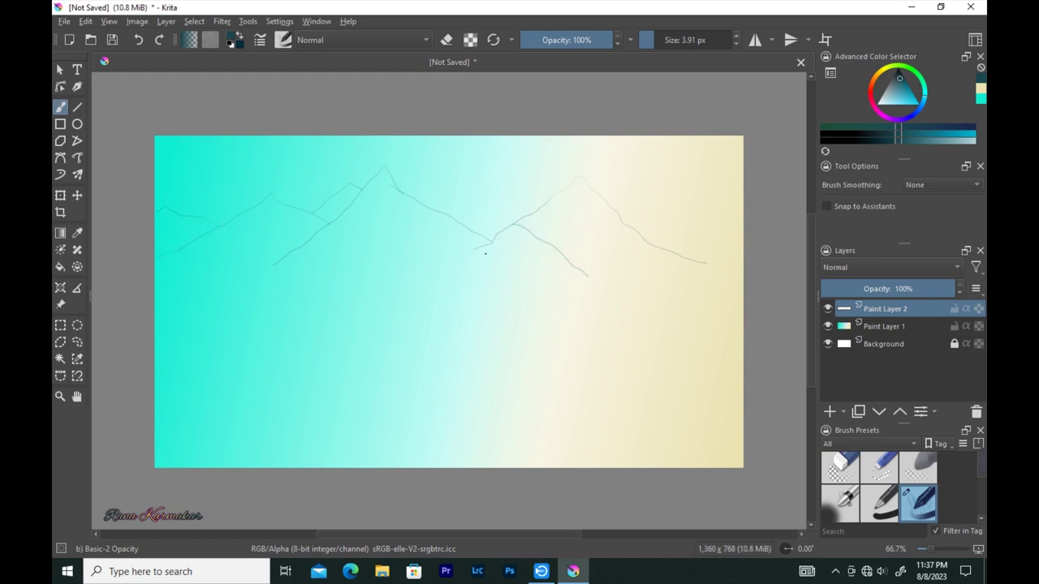
pyautogui.moveTo(416, 245)
pyautogui.mouseDown()
pyautogui.moveTo(447, 274)
pyautogui.moveTo(308, 306)
pyautogui.mouseUp()
pyautogui.moveTo(346, 192); pyautogui.dragTo(341, 209)
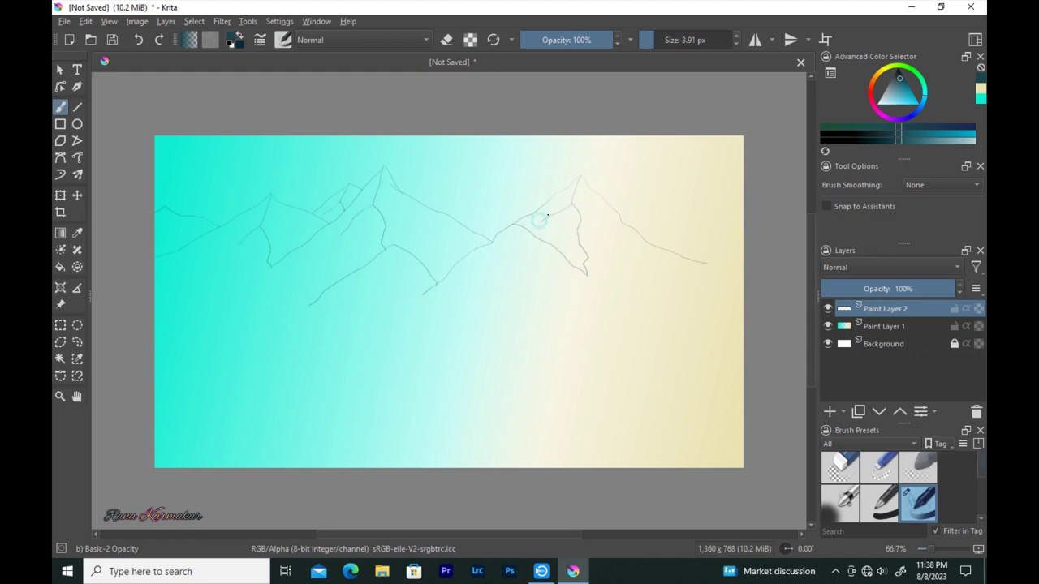
pyautogui.scroll(3, 560, 199)
# Enlarge the brush to 8 px and inspect its spacing settings in the brush editor.
pyautogui.press(']')
pyautogui.press(']')
pyautogui.press(']')
pyautogui.press('F5')
pyautogui.click(296, 205)
pyautogui.click(415, 303)
pyautogui.press('F5')
# Paint dark shading on the right peak's left face, enlarging the brush to 16 px.
pyautogui.moveTo(604, 189); pyautogui.dragTo(512, 246)
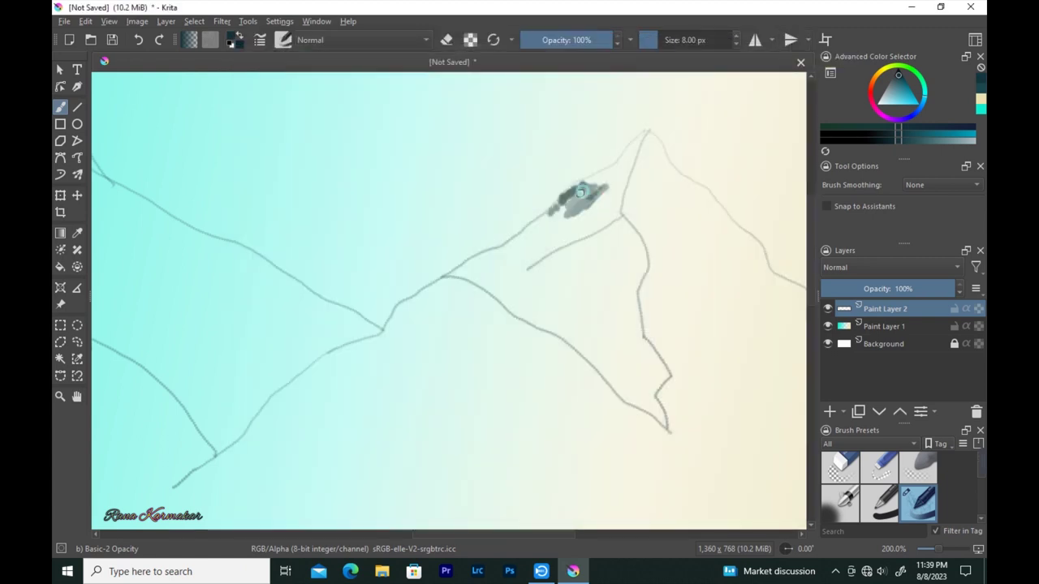
pyautogui.moveTo(584, 186)
pyautogui.mouseDown()
pyautogui.moveTo(645, 132)
pyautogui.moveTo(608, 218)
pyautogui.mouseUp()
pyautogui.moveTo(621, 167)
pyautogui.mouseDown()
pyautogui.moveTo(586, 236)
pyautogui.moveTo(544, 255)
pyautogui.mouseUp()
pyautogui.press(']')
pyautogui.press(']')
pyautogui.press(']')
pyautogui.moveTo(617, 178)
pyautogui.mouseDown()
pyautogui.moveTo(552, 221)
pyautogui.moveTo(529, 251)
pyautogui.moveTo(459, 280)
pyautogui.moveTo(510, 319)
pyautogui.mouseUp()
pyautogui.moveTo(365, 213)
pyautogui.mouseDown()
pyautogui.moveTo(362, 191)
pyautogui.moveTo(259, 309)
pyautogui.moveTo(294, 315)
pyautogui.moveTo(380, 212)
pyautogui.moveTo(357, 216)
pyautogui.moveTo(267, 306)
pyautogui.moveTo(204, 341)
pyautogui.moveTo(329, 236)
pyautogui.moveTo(297, 301)
pyautogui.moveTo(364, 239)
pyautogui.moveTo(403, 144)
pyautogui.mouseUp()
# Thicken the dark ridge shading at 11 px and fill light patches at 4 px.
pyautogui.press('[')
pyautogui.moveTo(355, 229)
pyautogui.mouseDown()
pyautogui.moveTo(354, 215)
pyautogui.moveTo(362, 234)
pyautogui.moveTo(349, 258)
pyautogui.moveTo(280, 311)
pyautogui.moveTo(360, 206)
pyautogui.moveTo(267, 298)
pyautogui.moveTo(322, 276)
pyautogui.moveTo(395, 169)
pyautogui.mouseUp()
pyautogui.moveTo(261, 227)
pyautogui.mouseDown()
pyautogui.moveTo(201, 276)
pyautogui.moveTo(269, 240)
pyautogui.moveTo(262, 229)
pyautogui.moveTo(236, 248)
pyautogui.moveTo(246, 255)
pyautogui.moveTo(248, 236)
pyautogui.moveTo(284, 213)
pyautogui.mouseUp()
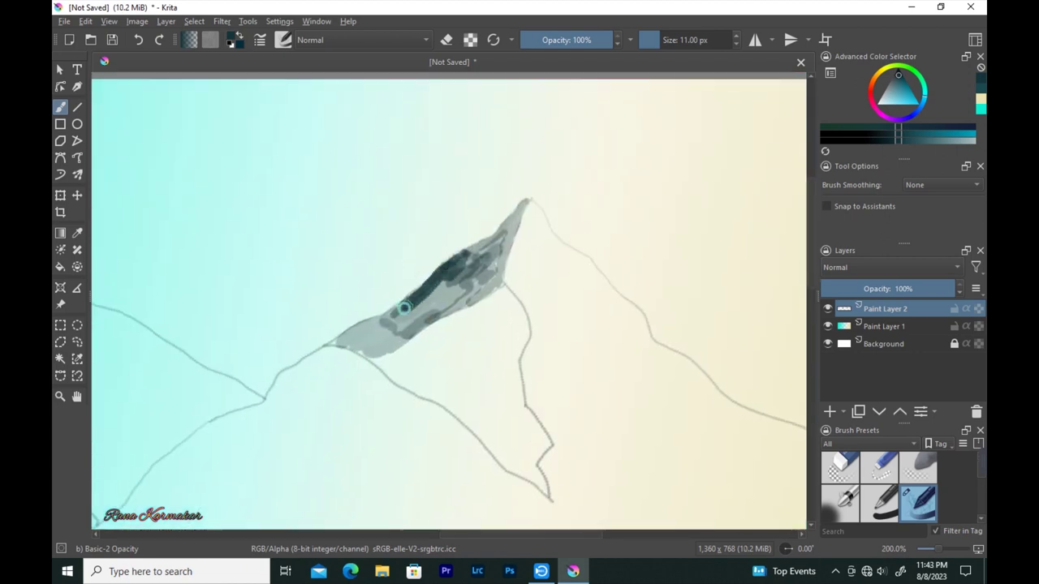
pyautogui.moveTo(404, 307)
pyautogui.mouseDown()
pyautogui.moveTo(487, 267)
pyautogui.moveTo(491, 241)
pyautogui.moveTo(362, 348)
pyautogui.moveTo(385, 332)
pyautogui.mouseUp()
pyautogui.press('[')
pyautogui.press('[')
pyautogui.press('[')
pyautogui.moveTo(523, 203)
pyautogui.mouseDown()
pyautogui.moveTo(505, 237)
pyautogui.moveTo(473, 240)
pyautogui.moveTo(459, 262)
pyautogui.moveTo(490, 281)
pyautogui.moveTo(438, 290)
pyautogui.moveTo(479, 267)
pyautogui.moveTo(354, 348)
pyautogui.moveTo(387, 304)
pyautogui.moveTo(364, 336)
pyautogui.moveTo(359, 322)
pyautogui.moveTo(425, 304)
pyautogui.moveTo(378, 352)
pyautogui.moveTo(451, 299)
pyautogui.mouseUp()
pyautogui.press(']')
pyautogui.press(']')
pyautogui.press(']')
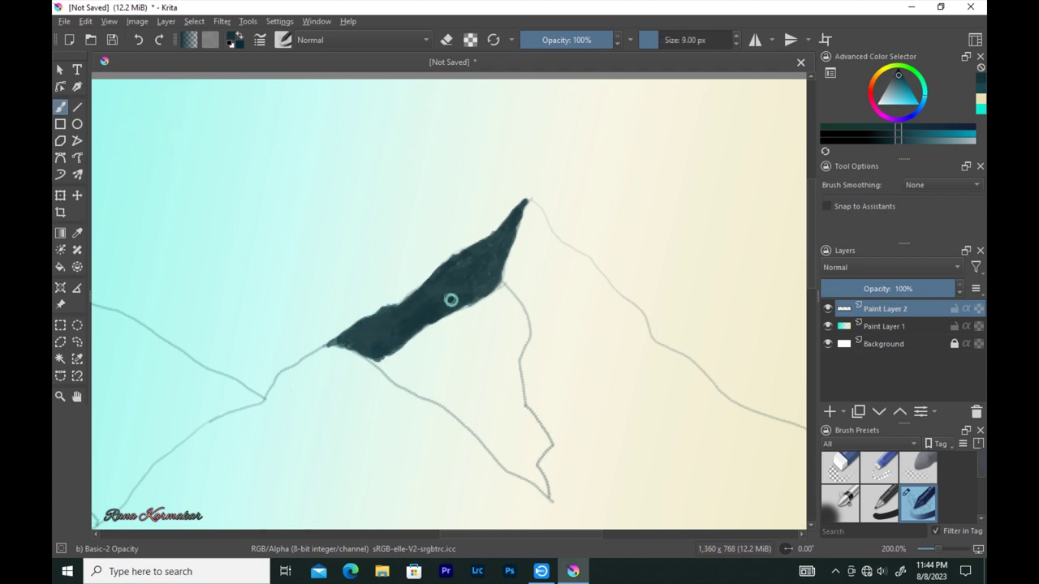
# Zoom out and paint dark shading on the left peak and the middle peak's streak.
pyautogui.press('1')
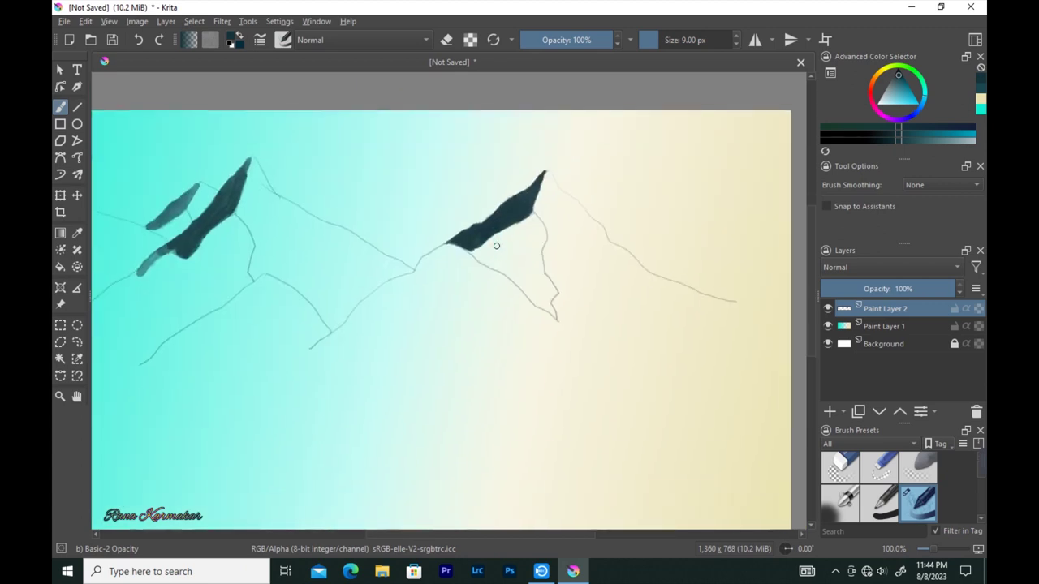
pyautogui.press('-')
pyautogui.moveTo(254, 197); pyautogui.dragTo(232, 237)
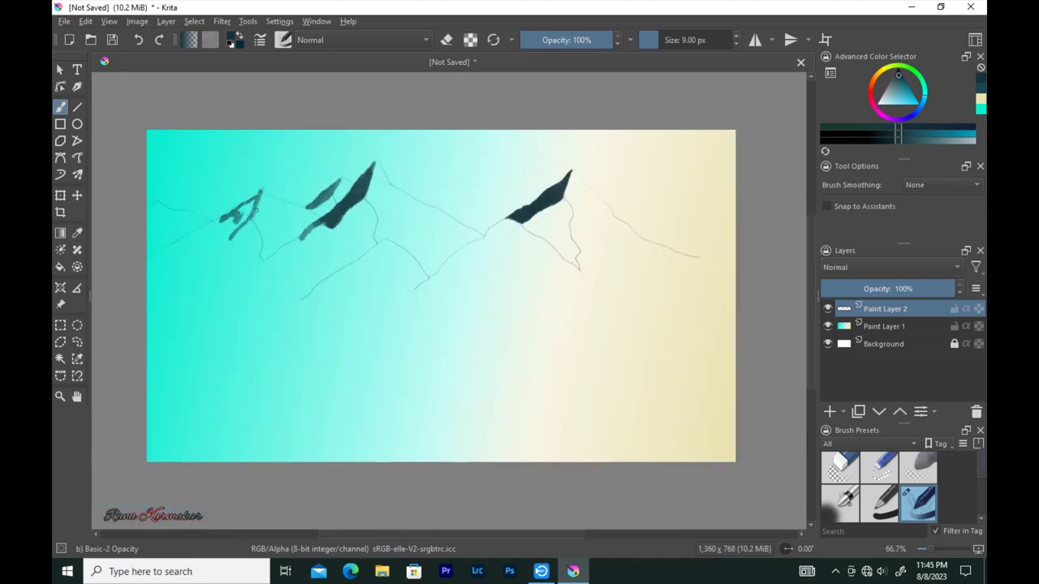
pyautogui.scroll(3, 244, 207)
pyautogui.moveTo(276, 188)
pyautogui.mouseDown()
pyautogui.moveTo(161, 270)
pyautogui.moveTo(170, 286)
pyautogui.moveTo(262, 227)
pyautogui.moveTo(116, 287)
pyautogui.moveTo(240, 219)
pyautogui.moveTo(153, 271)
pyautogui.moveTo(243, 231)
pyautogui.moveTo(285, 264)
pyautogui.moveTo(360, 146)
pyautogui.moveTo(273, 243)
pyautogui.moveTo(323, 218)
pyautogui.mouseUp()
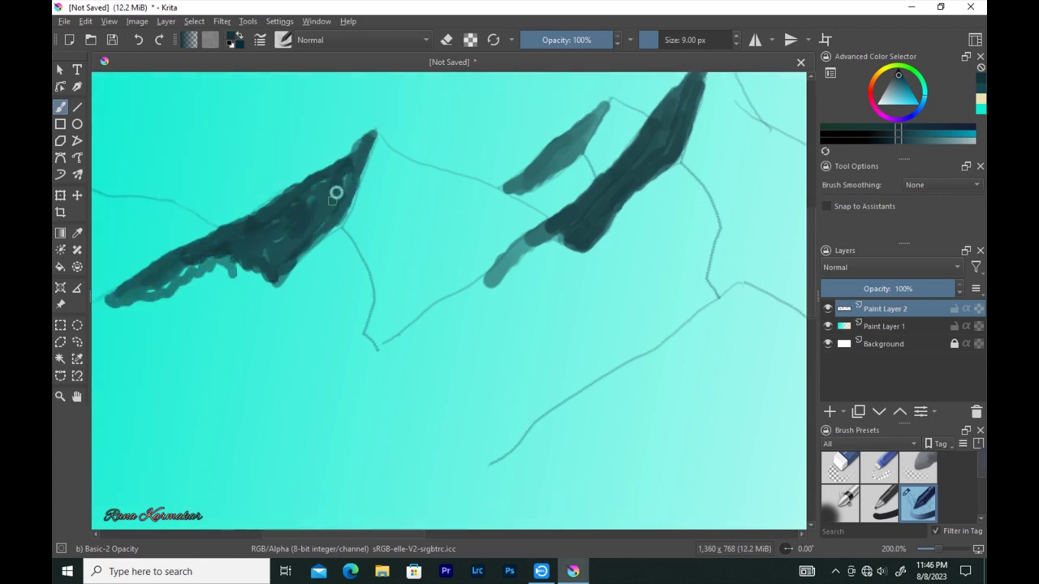
pyautogui.scroll(-3, 323, 217)
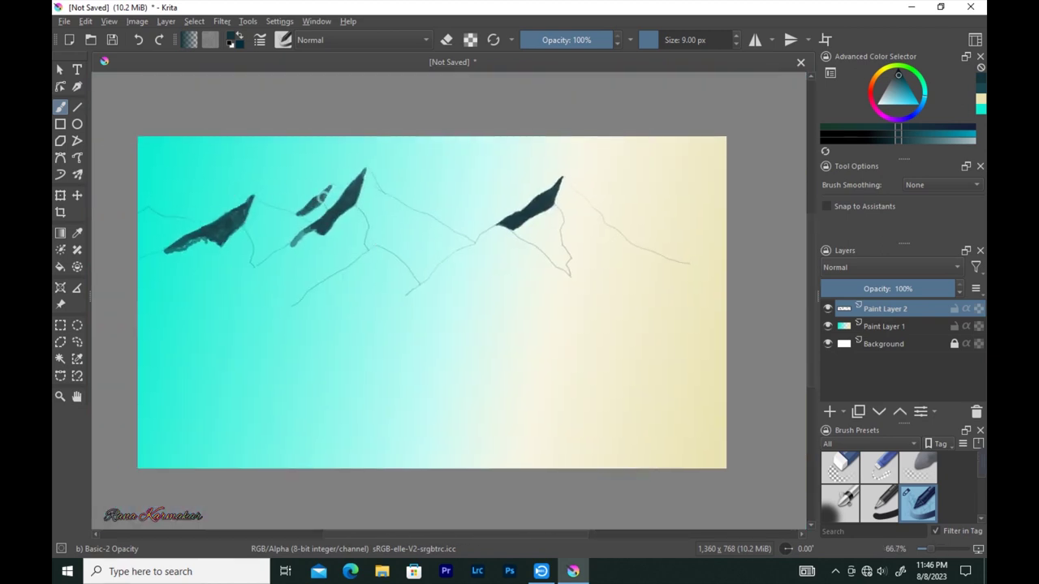
pyautogui.moveTo(316, 230); pyautogui.dragTo(274, 254)
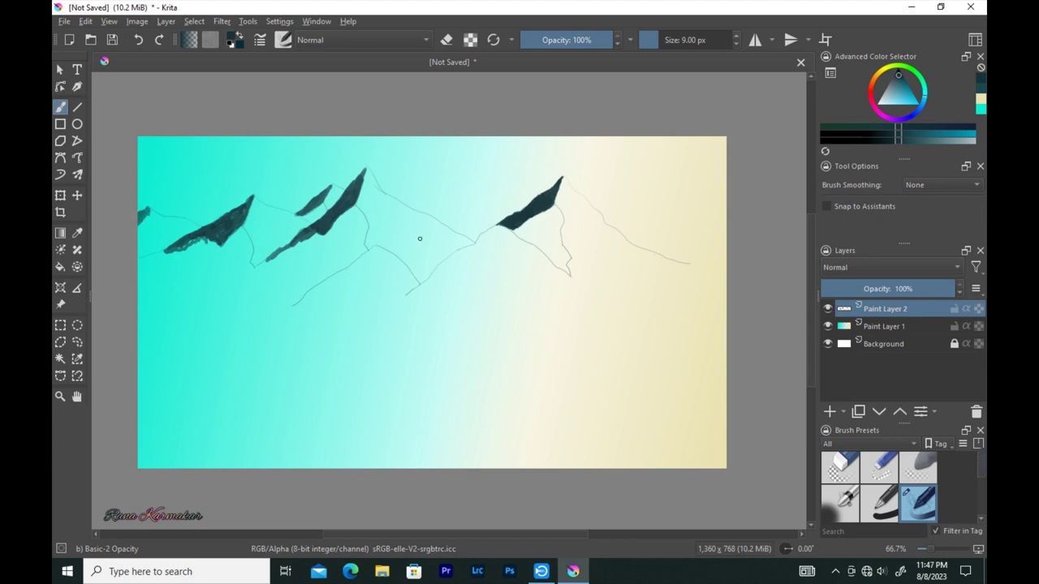
pyautogui.press(']')
# Add translucent shading below the middle peak and under the left peak.
pyautogui.moveTo(334, 230)
pyautogui.mouseDown()
pyautogui.moveTo(363, 218)
pyautogui.moveTo(265, 261)
pyautogui.mouseUp()
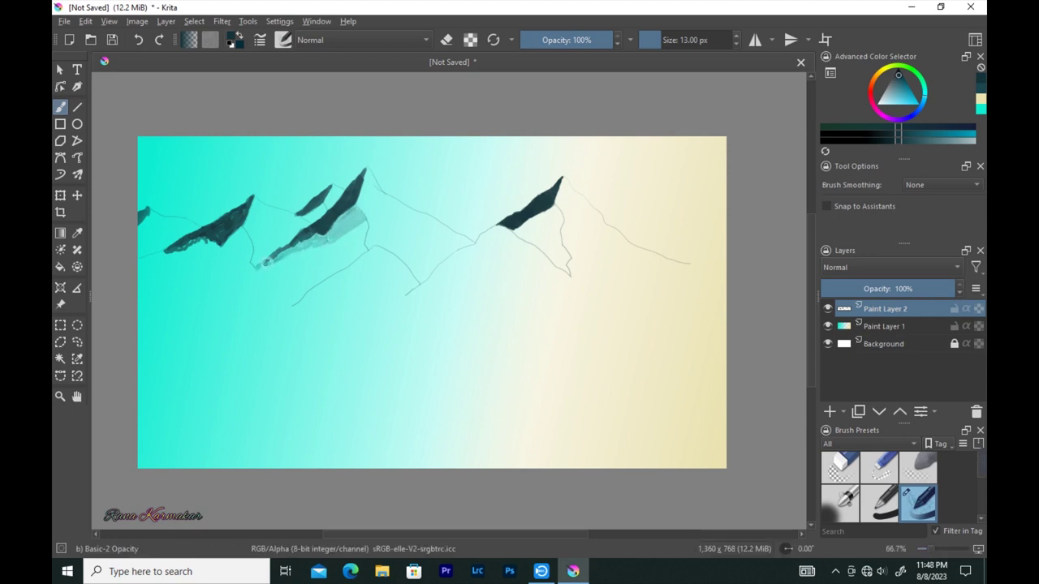
pyautogui.moveTo(321, 233); pyautogui.dragTo(310, 237)
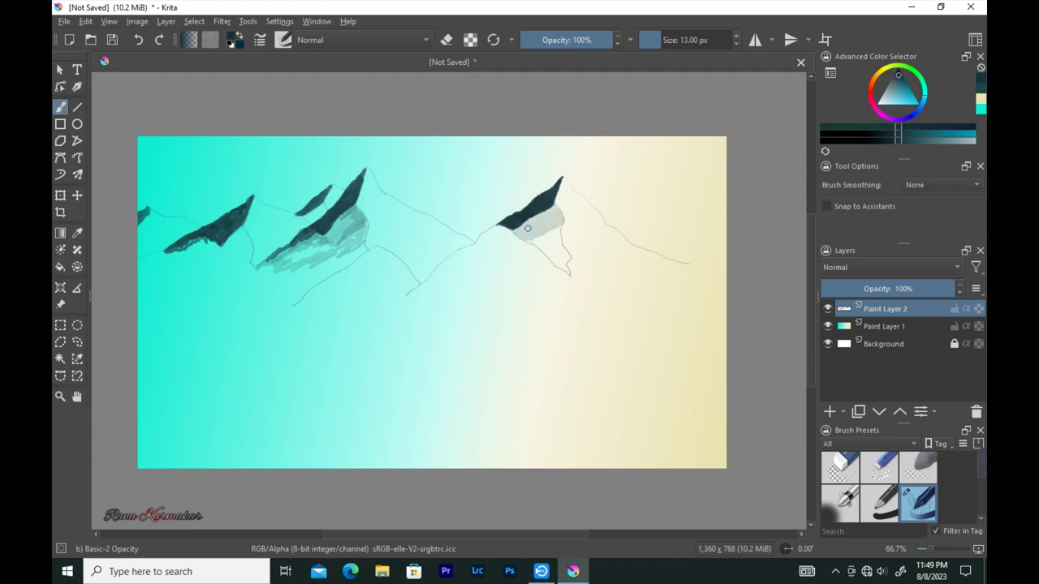
pyautogui.moveTo(233, 247)
pyautogui.mouseDown()
pyautogui.moveTo(151, 255)
pyautogui.moveTo(135, 269)
pyautogui.moveTo(244, 253)
pyautogui.moveTo(226, 240)
pyautogui.mouseUp()
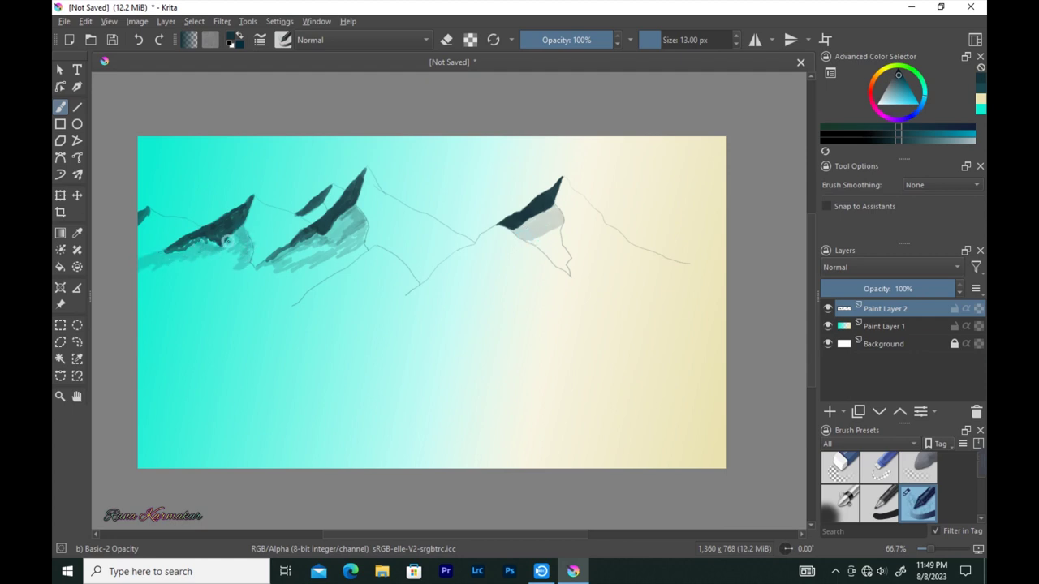
pyautogui.moveTo(138, 242); pyautogui.dragTo(155, 236)
pyautogui.moveTo(234, 243); pyautogui.dragTo(138, 263)
pyautogui.moveTo(213, 241); pyautogui.dragTo(179, 248)
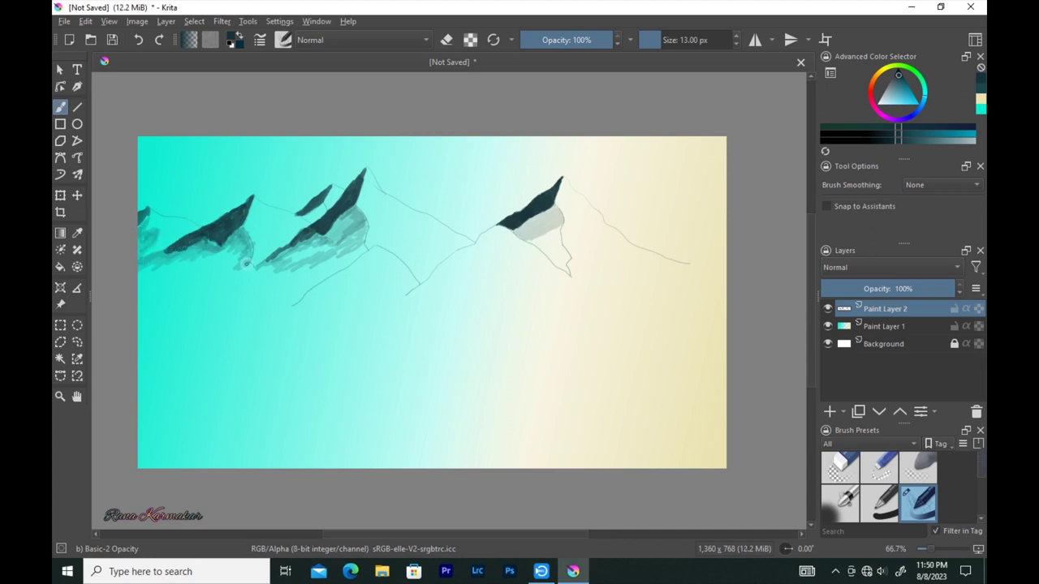
pyautogui.moveTo(328, 273); pyautogui.dragTo(263, 279)
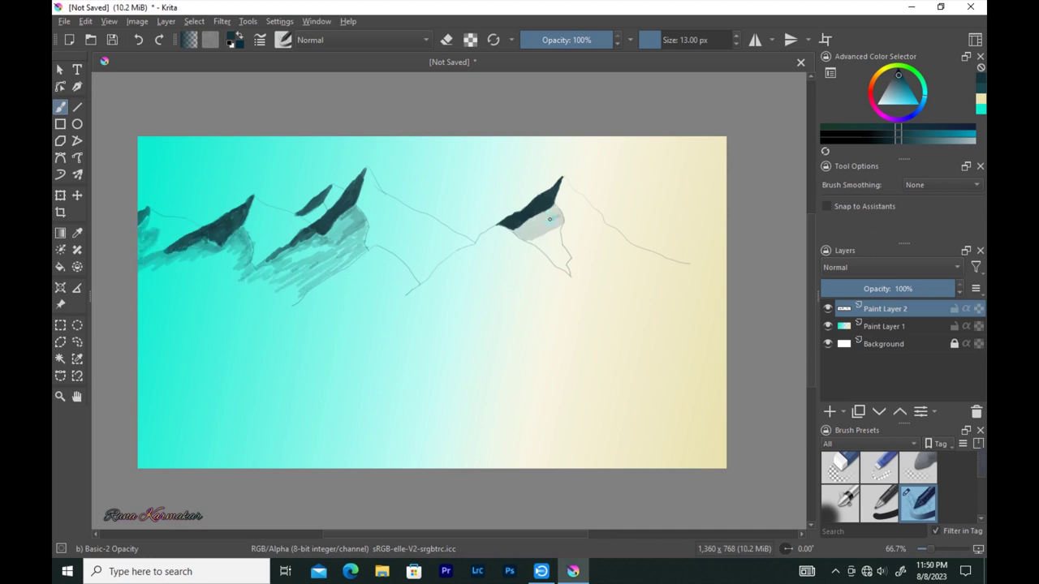
# Shade the right peak's lower slope with a dark grey zigzag beneath it.
pyautogui.moveTo(547, 237)
pyautogui.mouseDown()
pyautogui.moveTo(551, 253)
pyautogui.moveTo(546, 212)
pyautogui.mouseUp()
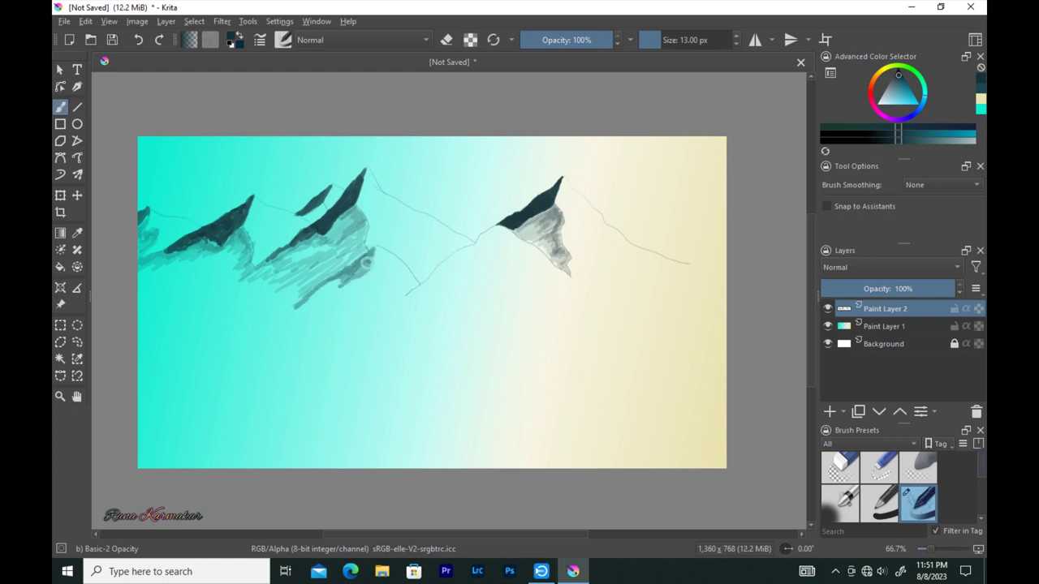
pyautogui.moveTo(339, 278)
pyautogui.mouseDown()
pyautogui.moveTo(366, 268)
pyautogui.moveTo(363, 284)
pyautogui.mouseUp()
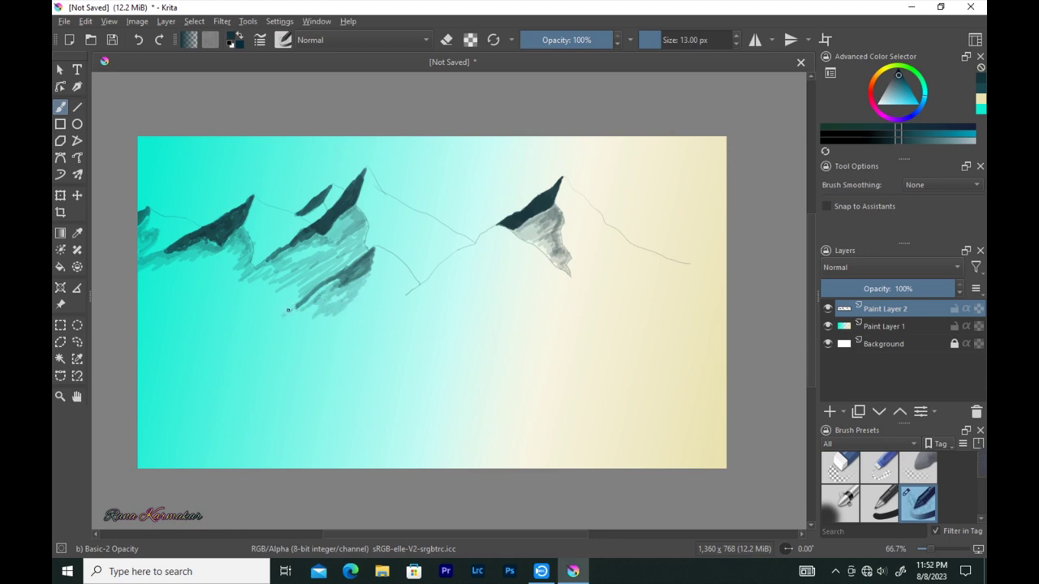
pyautogui.moveTo(498, 226); pyautogui.dragTo(452, 310)
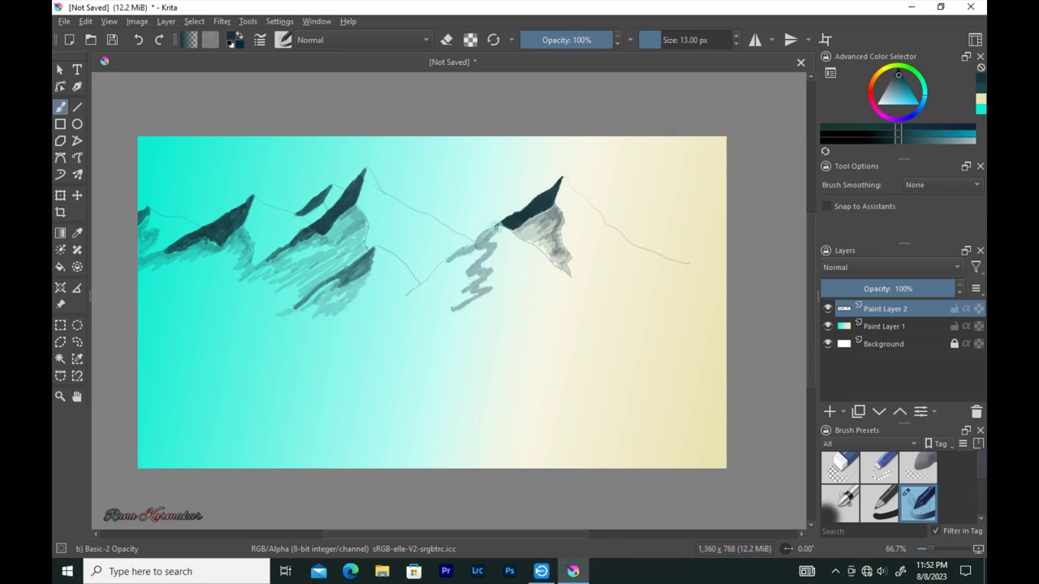
pyautogui.moveTo(480, 241)
pyautogui.mouseDown()
pyautogui.moveTo(477, 276)
pyautogui.moveTo(391, 310)
pyautogui.mouseUp()
pyautogui.moveTo(455, 259)
pyautogui.mouseDown()
pyautogui.moveTo(451, 266)
pyautogui.moveTo(475, 268)
pyautogui.moveTo(471, 286)
pyautogui.moveTo(438, 284)
pyautogui.moveTo(449, 287)
pyautogui.mouseUp()
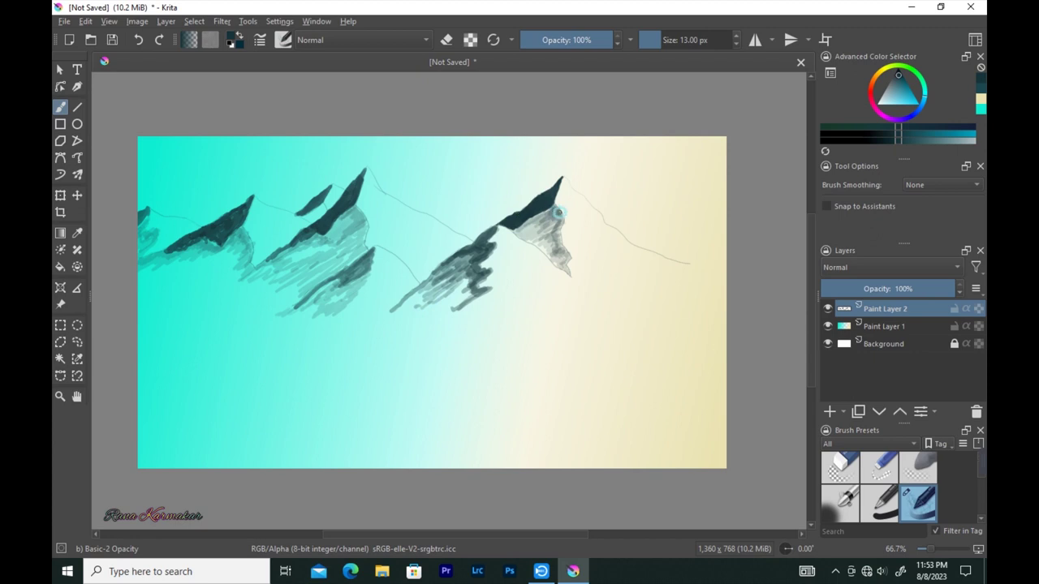
pyautogui.moveTo(546, 218); pyautogui.dragTo(542, 241)
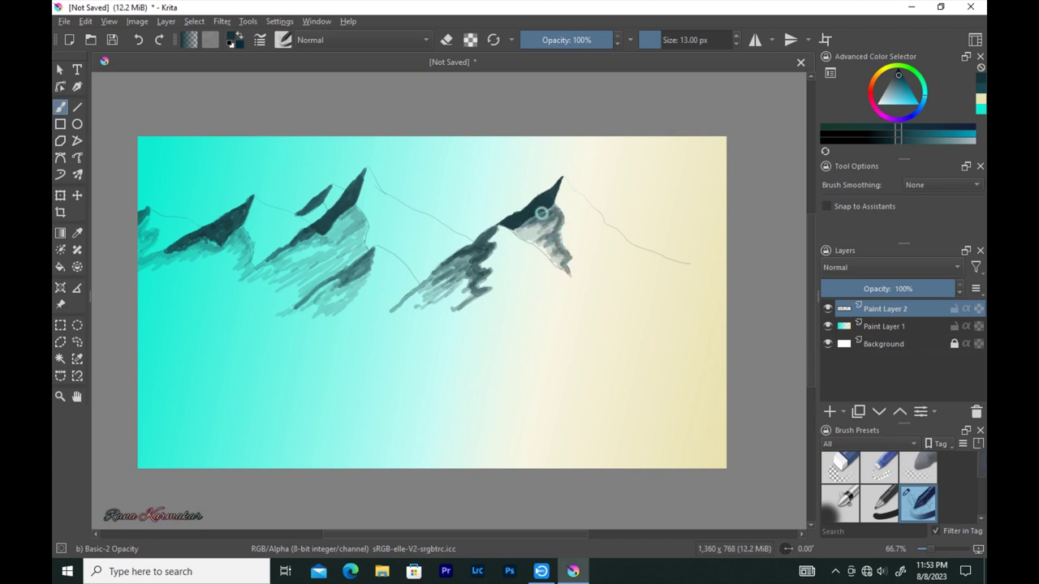
pyautogui.moveTo(467, 285); pyautogui.dragTo(470, 307)
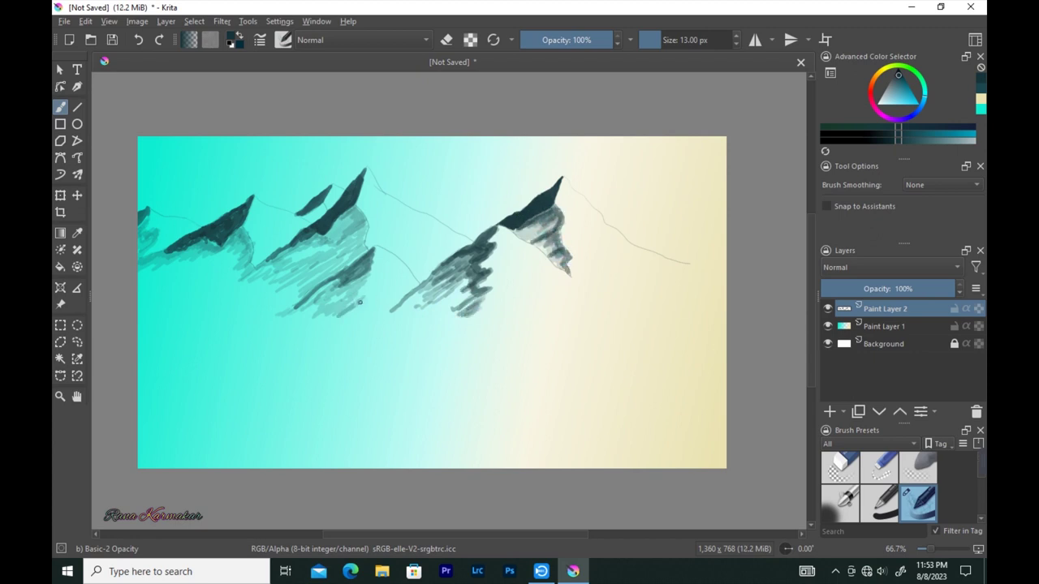
# Paint dark diagonal shading strokes across the middle-left peak's slopes.
pyautogui.moveTo(245, 231); pyautogui.dragTo(195, 280)
pyautogui.moveTo(263, 261); pyautogui.dragTo(195, 305)
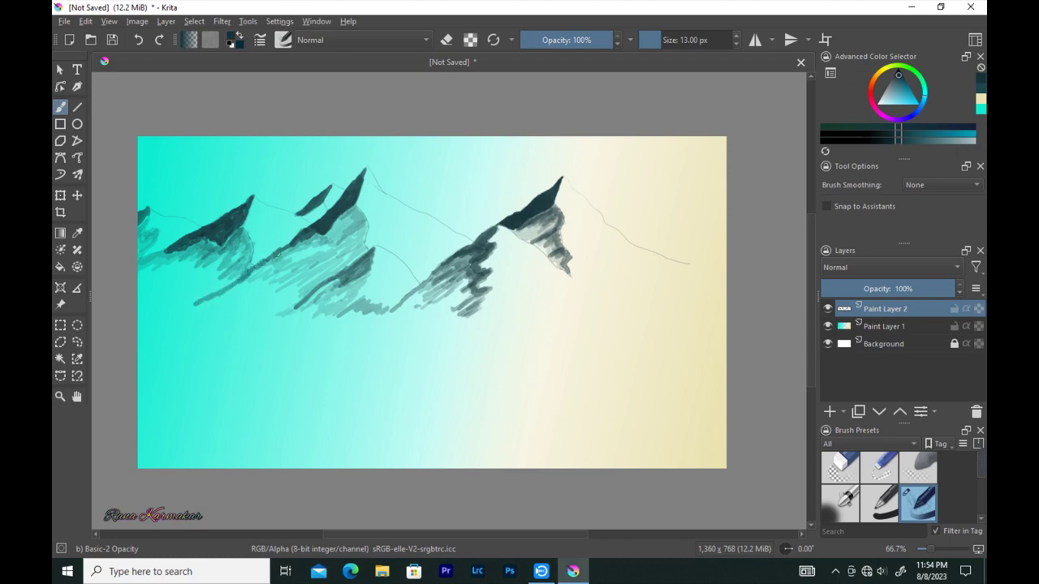
pyautogui.moveTo(292, 248)
pyautogui.mouseDown()
pyautogui.moveTo(316, 236)
pyautogui.moveTo(288, 258)
pyautogui.mouseUp()
pyautogui.moveTo(341, 237); pyautogui.dragTo(276, 267)
pyautogui.moveTo(367, 219); pyautogui.dragTo(297, 266)
pyautogui.moveTo(365, 239); pyautogui.dragTo(291, 280)
pyautogui.moveTo(369, 210)
pyautogui.mouseDown()
pyautogui.moveTo(350, 213)
pyautogui.moveTo(338, 271)
pyautogui.mouseUp()
pyautogui.moveTo(334, 243); pyautogui.dragTo(270, 284)
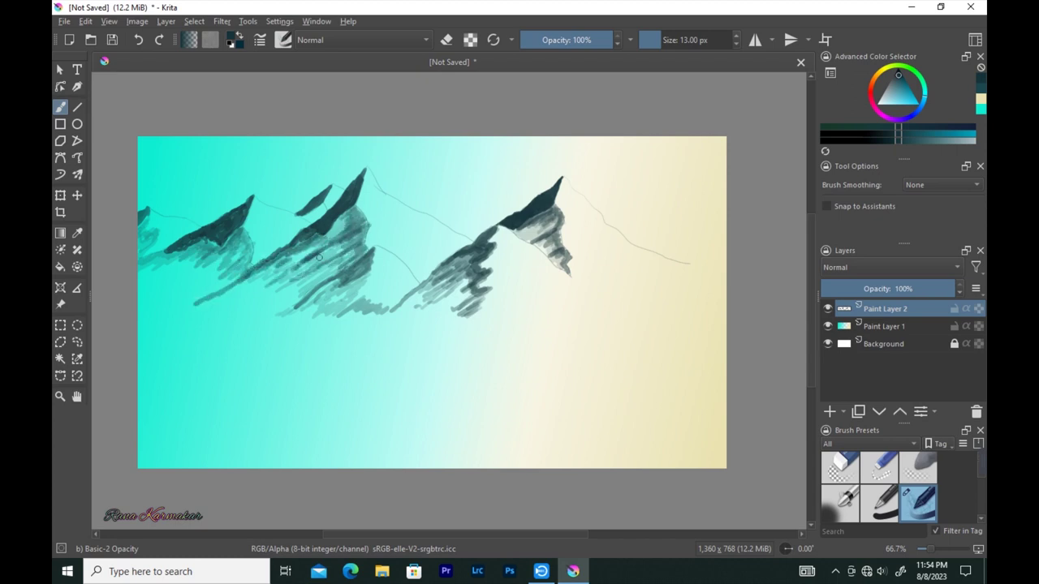
# Shade the leftmost peak's slopes, shrink the brush to 8 px, and sample pale yellow from the sky.
pyautogui.moveTo(240, 232)
pyautogui.mouseDown()
pyautogui.moveTo(232, 268)
pyautogui.moveTo(203, 277)
pyautogui.mouseUp()
pyautogui.moveTo(302, 251); pyautogui.dragTo(240, 323)
pyautogui.moveTo(451, 275); pyautogui.dragTo(421, 316)
pyautogui.moveTo(216, 251)
pyautogui.mouseDown()
pyautogui.moveTo(172, 289)
pyautogui.moveTo(206, 283)
pyautogui.mouseUp()
pyautogui.moveTo(167, 258); pyautogui.dragTo(139, 289)
pyautogui.moveTo(151, 237); pyautogui.dragTo(139, 265)
pyautogui.press('[')
pyautogui.press('[')
pyautogui.press('[')
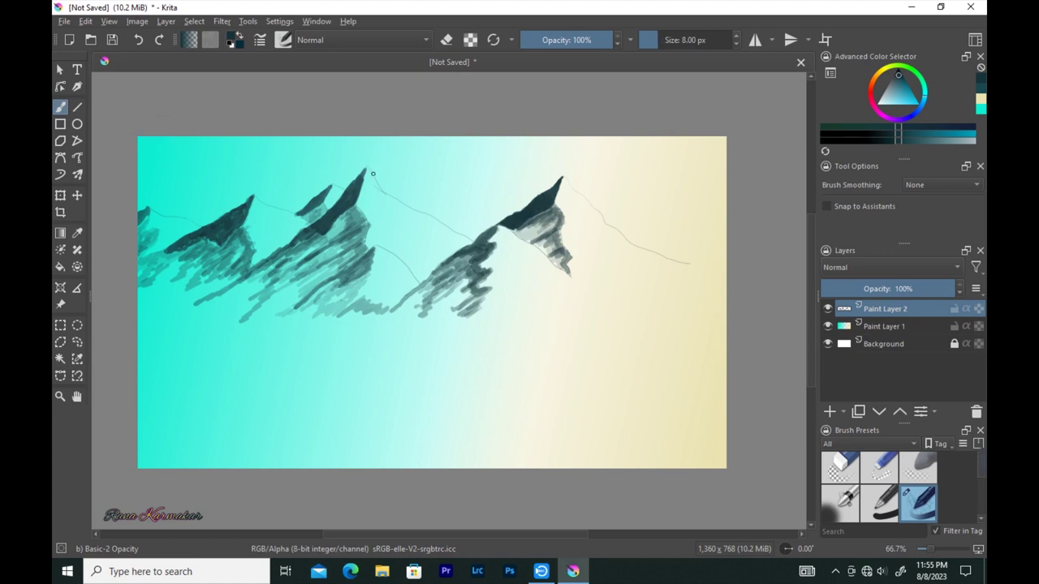
pyautogui.click(77, 233)
pyautogui.click(697, 366)
# Paint a pale cream highlight along the middle peak's ridge and shrink the brush to 6 px.
pyautogui.scroll(3, 355, 175)
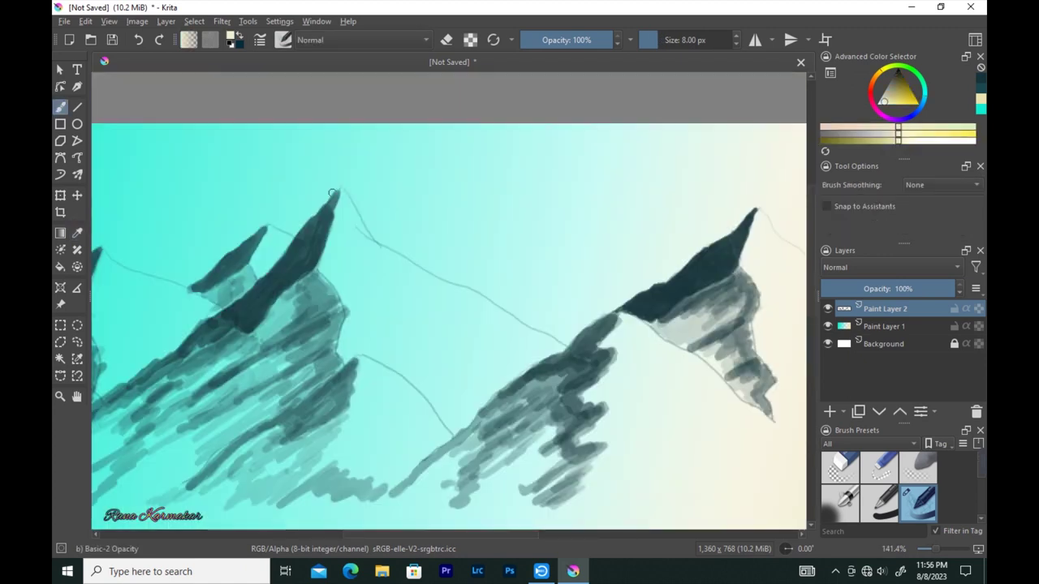
pyautogui.moveTo(341, 191); pyautogui.dragTo(365, 228)
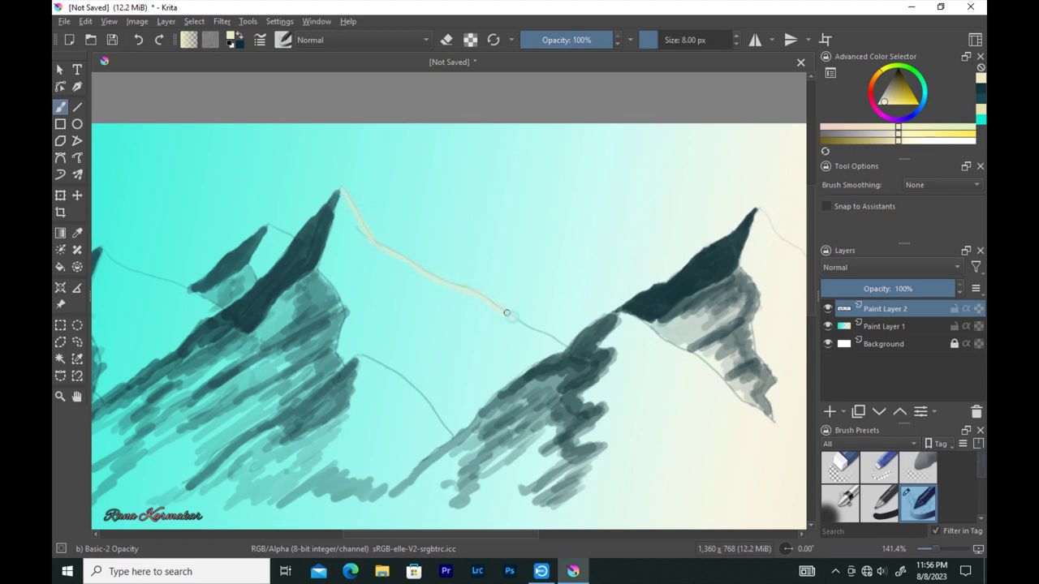
pyautogui.moveTo(403, 260)
pyautogui.mouseDown()
pyautogui.moveTo(100, 220)
pyautogui.moveTo(415, 221)
pyautogui.mouseUp()
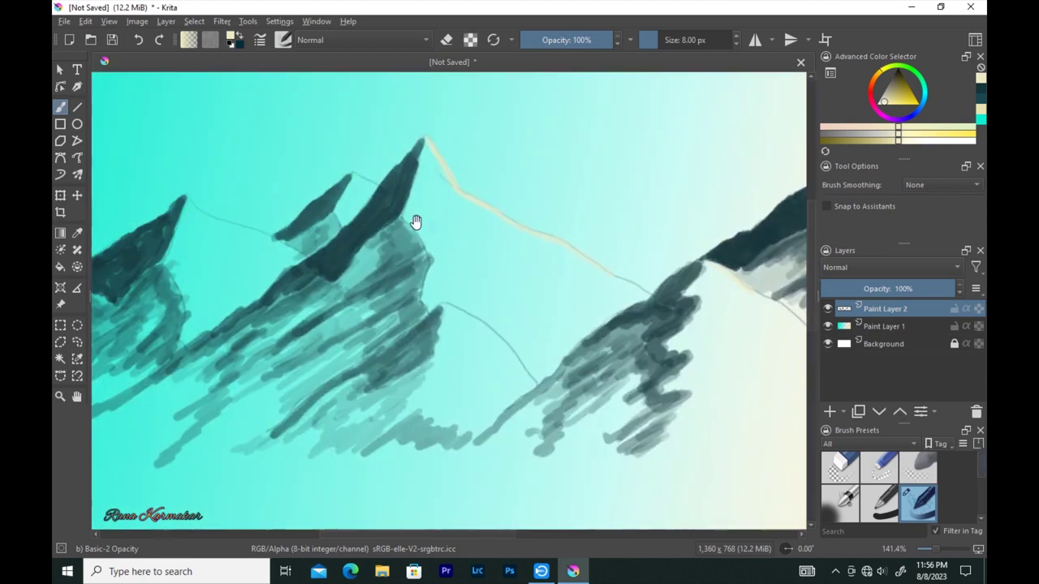
pyautogui.moveTo(355, 177); pyautogui.dragTo(452, 189)
pyautogui.press('[')
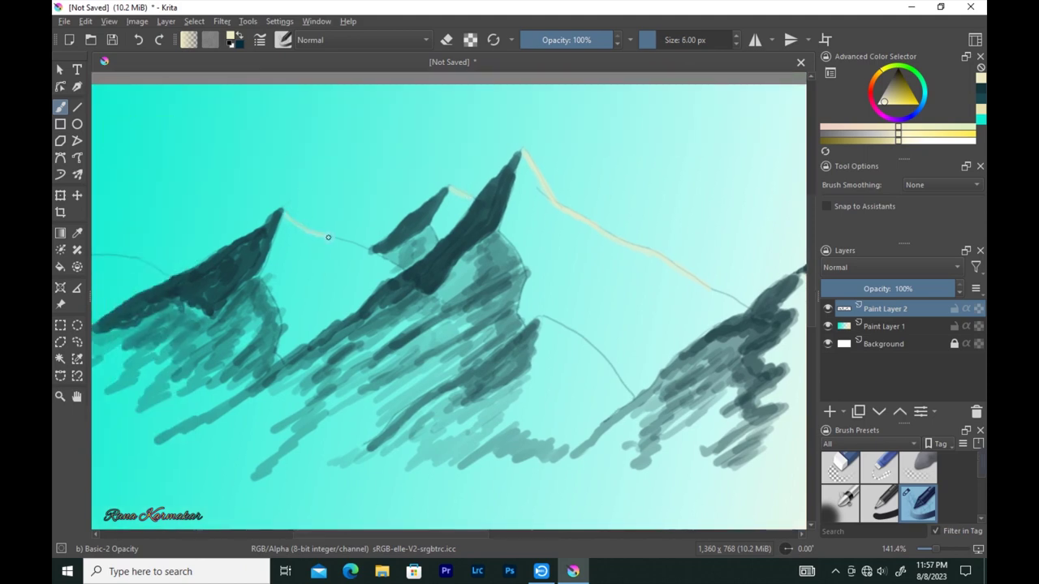
# Zoom out, sample a teal colour from the sky, and zoom back in on the mountains.
pyautogui.press('-')
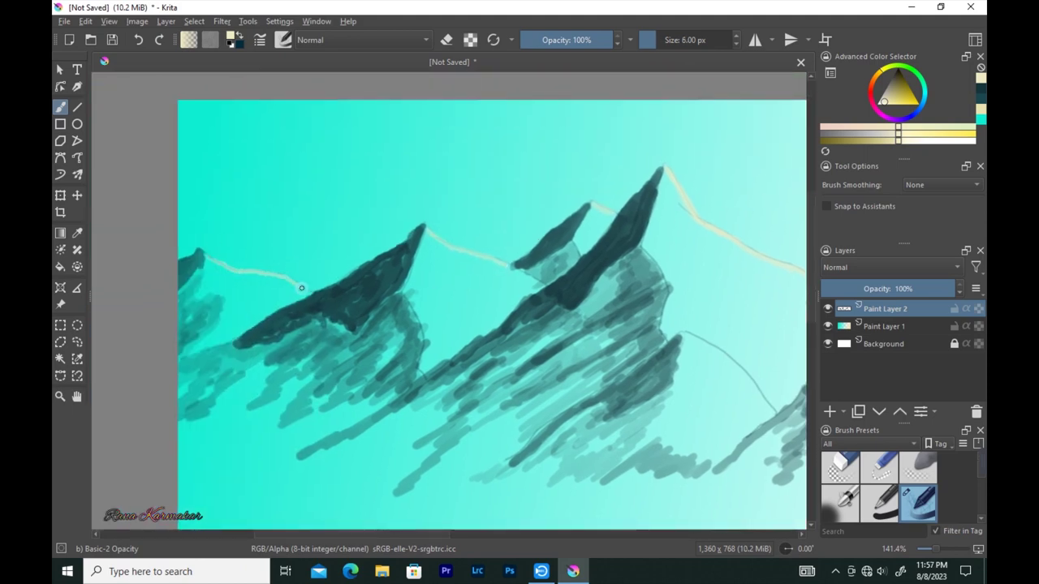
pyautogui.press('-')
pyautogui.moveTo(503, 252); pyautogui.dragTo(519, 167)
pyautogui.click(77, 233)
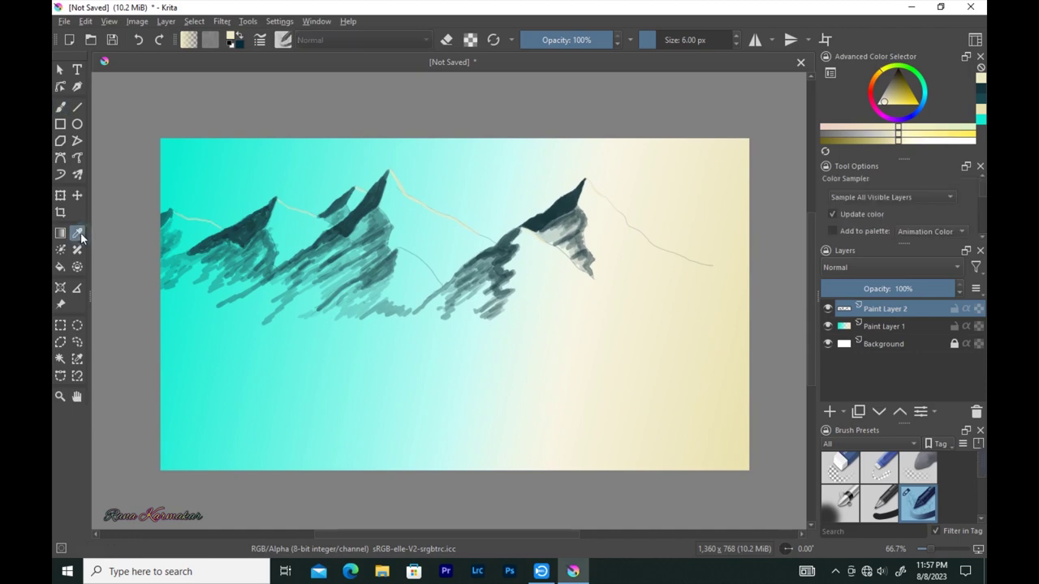
pyautogui.click(191, 244)
pyautogui.press('b')
pyautogui.press('+')
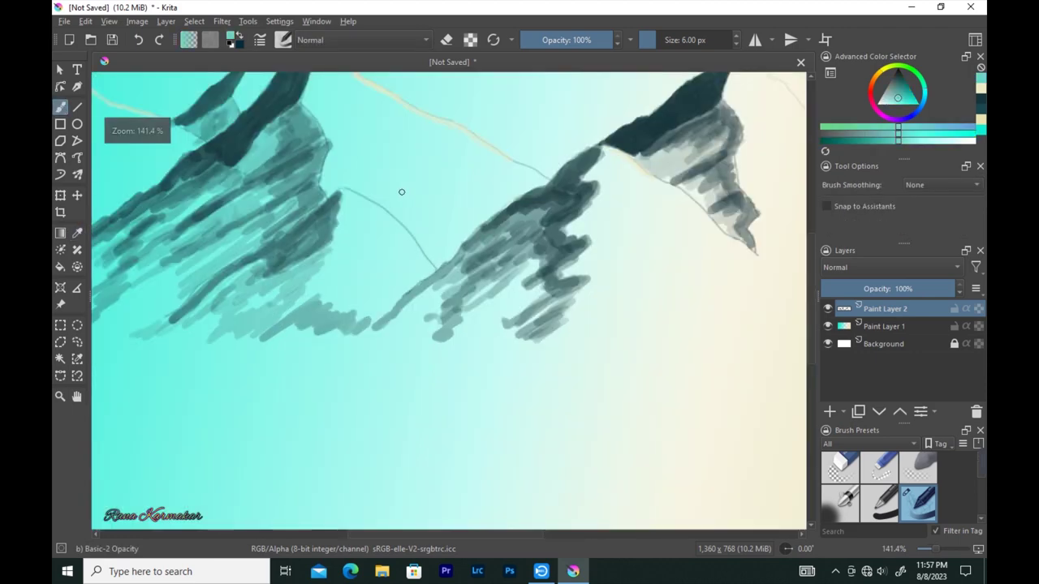
pyautogui.press('+')
# Paint light teal strokes down-right from the central peak and recentre the view.
pyautogui.moveTo(380, 199); pyautogui.dragTo(542, 286)
pyautogui.moveTo(338, 172); pyautogui.dragTo(489, 296)
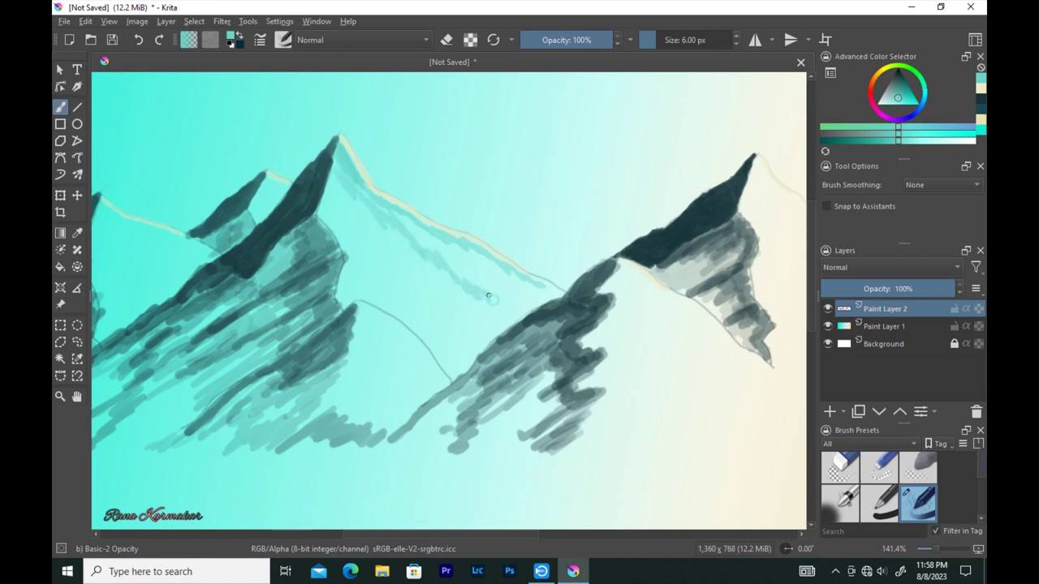
pyautogui.moveTo(331, 188); pyautogui.dragTo(476, 332)
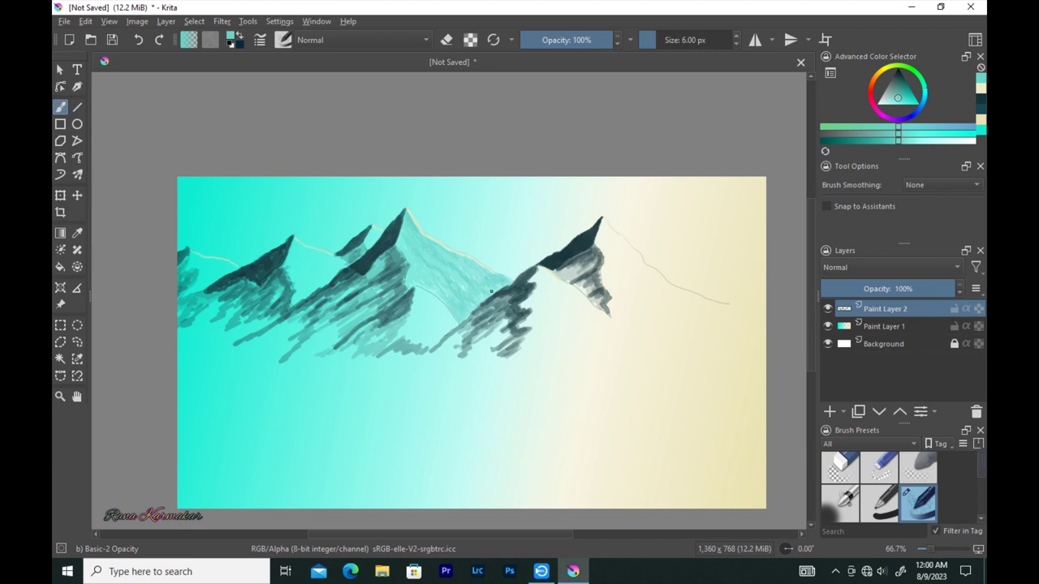
pyautogui.moveTo(493, 285); pyautogui.dragTo(409, 272)
pyautogui.keyDown('ctrl'); pyautogui.scroll(2, 461, 278); pyautogui.keyUp('ctrl')
# With an 8 px brush, fill the slope below the peak with light teal strokes.
pyautogui.moveTo(417, 223); pyautogui.dragTo(474, 300)
pyautogui.press(']')
pyautogui.moveTo(401, 280); pyautogui.dragTo(372, 337)
pyautogui.moveTo(409, 230); pyautogui.dragTo(438, 333)
pyautogui.moveTo(454, 240); pyautogui.dragTo(608, 366)
pyautogui.moveTo(484, 253); pyautogui.dragTo(600, 369)
pyautogui.moveTo(493, 301); pyautogui.dragTo(608, 375)
pyautogui.moveTo(445, 297)
pyautogui.mouseDown()
pyautogui.moveTo(560, 390)
pyautogui.moveTo(592, 390)
pyautogui.mouseUp()
# Extend the light teal strokes further down the slope.
pyautogui.moveTo(386, 352); pyautogui.dragTo(381, 369)
pyautogui.moveTo(430, 333); pyautogui.dragTo(357, 406)
pyautogui.moveTo(450, 275); pyautogui.dragTo(447, 378)
pyautogui.moveTo(478, 260)
pyautogui.mouseDown()
pyautogui.moveTo(511, 341)
pyautogui.moveTo(558, 385)
pyautogui.mouseUp()
pyautogui.moveTo(455, 237); pyautogui.dragTo(552, 344)
pyautogui.moveTo(487, 284); pyautogui.dragTo(458, 336)
pyautogui.moveTo(482, 321); pyautogui.dragTo(549, 384)
pyautogui.moveTo(435, 316)
pyautogui.mouseDown()
pyautogui.moveTo(426, 300)
pyautogui.moveTo(430, 373)
pyautogui.moveTo(354, 406)
pyautogui.mouseUp()
# Add more light teal strokes to fill remaining gaps on the slope.
pyautogui.moveTo(410, 325); pyautogui.dragTo(390, 268)
pyautogui.moveTo(406, 211); pyautogui.dragTo(430, 329)
pyautogui.moveTo(447, 235)
pyautogui.mouseDown()
pyautogui.moveTo(532, 328)
pyautogui.moveTo(447, 377)
pyautogui.mouseUp()
pyautogui.moveTo(410, 344); pyautogui.dragTo(469, 348)
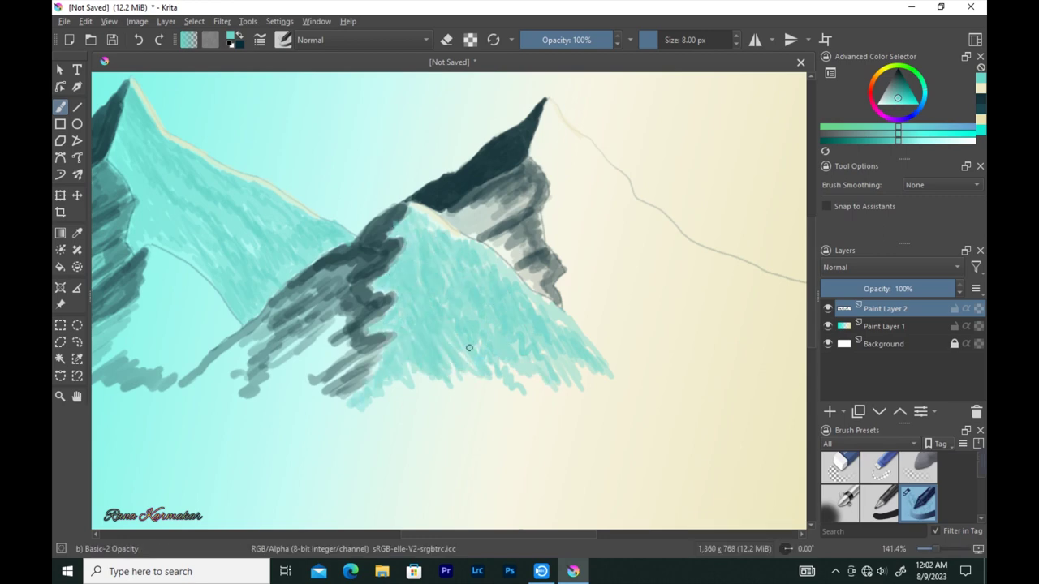
pyautogui.scroll(-3, 452, 297)
pyautogui.scroll(3, 417, 216)
# At 5 px, paint thin light teal streaks down the right ridge and below the peak.
pyautogui.press('[')
pyautogui.press('[')
pyautogui.press('[')
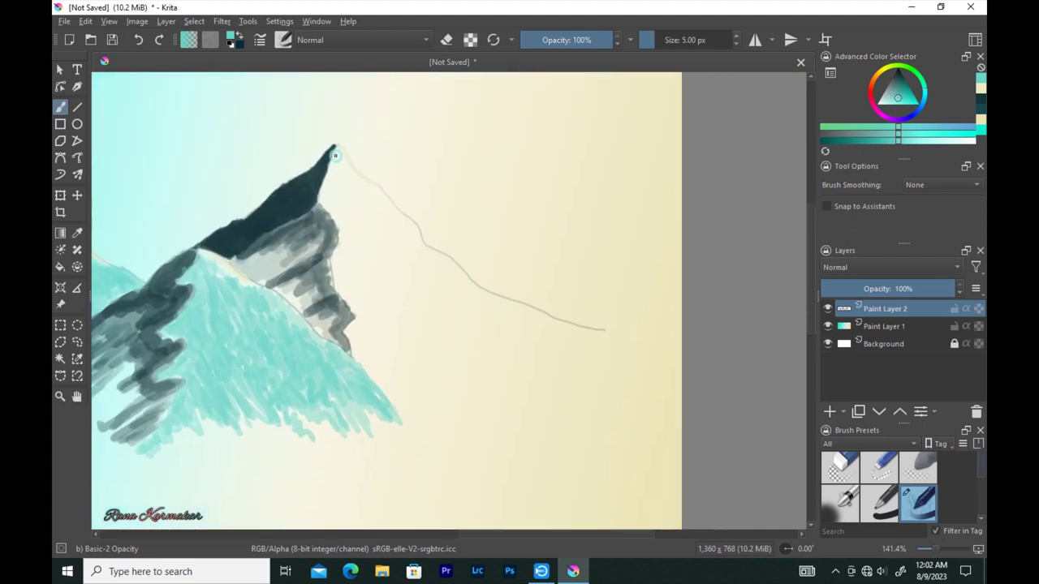
pyautogui.moveTo(361, 201); pyautogui.dragTo(523, 364)
pyautogui.moveTo(331, 162); pyautogui.dragTo(434, 308)
pyautogui.moveTo(329, 177); pyautogui.dragTo(462, 398)
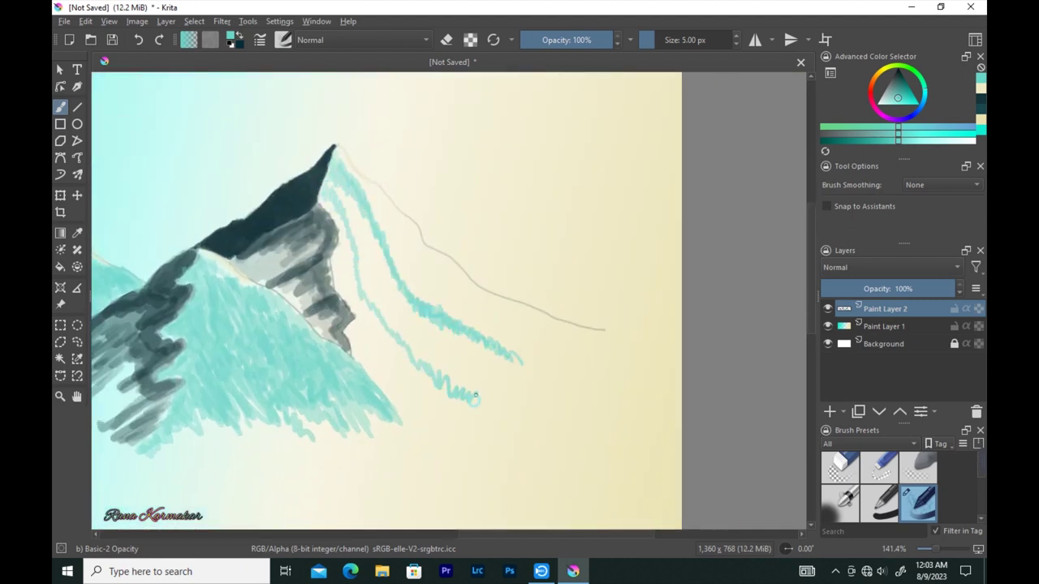
pyautogui.moveTo(342, 209); pyautogui.dragTo(505, 408)
pyautogui.moveTo(377, 194)
pyautogui.mouseDown()
pyautogui.moveTo(430, 275)
pyautogui.moveTo(479, 315)
pyautogui.mouseUp()
pyautogui.moveTo(333, 184); pyautogui.dragTo(335, 218)
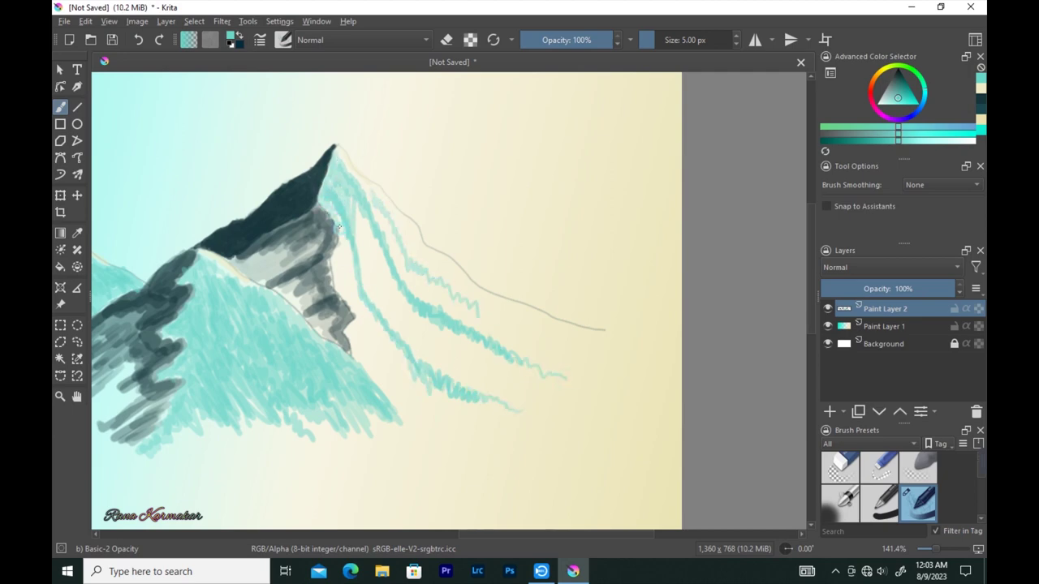
pyautogui.moveTo(344, 258)
pyautogui.mouseDown()
pyautogui.moveTo(390, 203)
pyautogui.moveTo(414, 268)
pyautogui.mouseUp()
# At 9 then 13 px, hatch teal below the peak, the upper ridge and lower right slope.
pyautogui.press(']')
pyautogui.press(']')
pyautogui.press(']')
pyautogui.moveTo(378, 220)
pyautogui.mouseDown()
pyautogui.moveTo(339, 286)
pyautogui.moveTo(357, 357)
pyautogui.moveTo(382, 272)
pyautogui.moveTo(421, 241)
pyautogui.mouseUp()
pyautogui.moveTo(367, 199)
pyautogui.mouseDown()
pyautogui.moveTo(369, 243)
pyautogui.moveTo(489, 322)
pyautogui.moveTo(336, 258)
pyautogui.moveTo(394, 364)
pyautogui.mouseUp()
pyautogui.press(']')
pyautogui.moveTo(445, 315)
pyautogui.mouseDown()
pyautogui.moveTo(415, 375)
pyautogui.moveTo(372, 386)
pyautogui.mouseUp()
pyautogui.moveTo(621, 341); pyautogui.dragTo(485, 304)
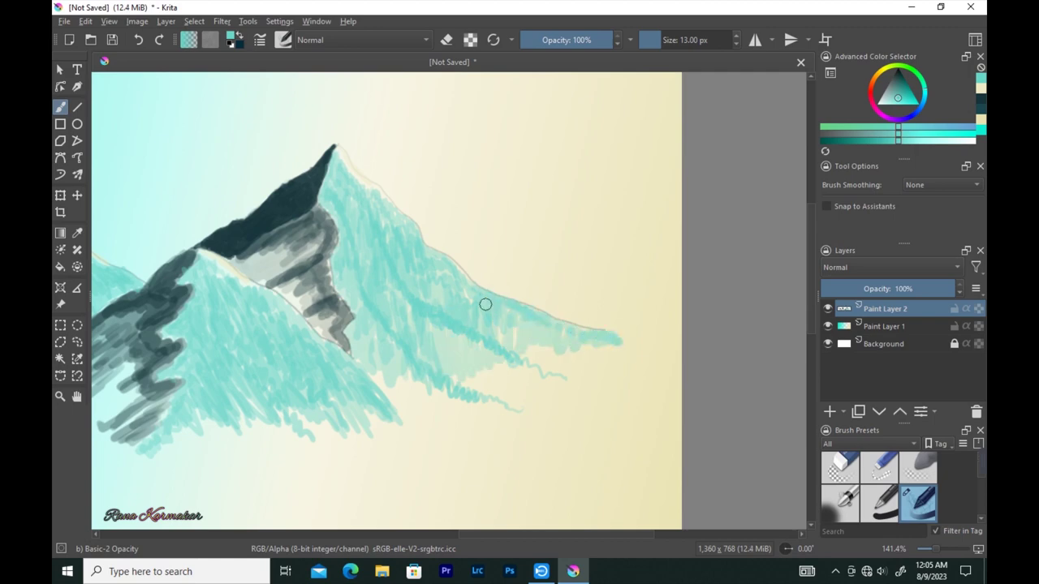
pyautogui.moveTo(439, 260); pyautogui.dragTo(503, 332)
pyautogui.moveTo(439, 300); pyautogui.dragTo(342, 160)
pyautogui.moveTo(430, 320)
pyautogui.mouseDown()
pyautogui.moveTo(454, 365)
pyautogui.moveTo(488, 364)
pyautogui.mouseUp()
pyautogui.moveTo(335, 166); pyautogui.dragTo(348, 183)
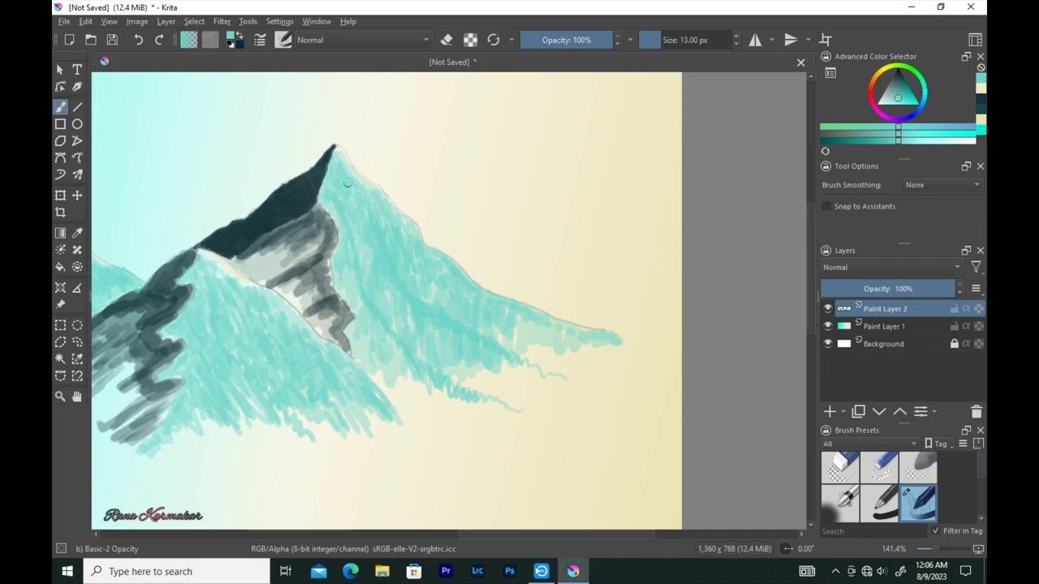
pyautogui.moveTo(351, 263)
pyautogui.mouseDown()
pyautogui.moveTo(410, 375)
pyautogui.moveTo(442, 396)
pyautogui.mouseUp()
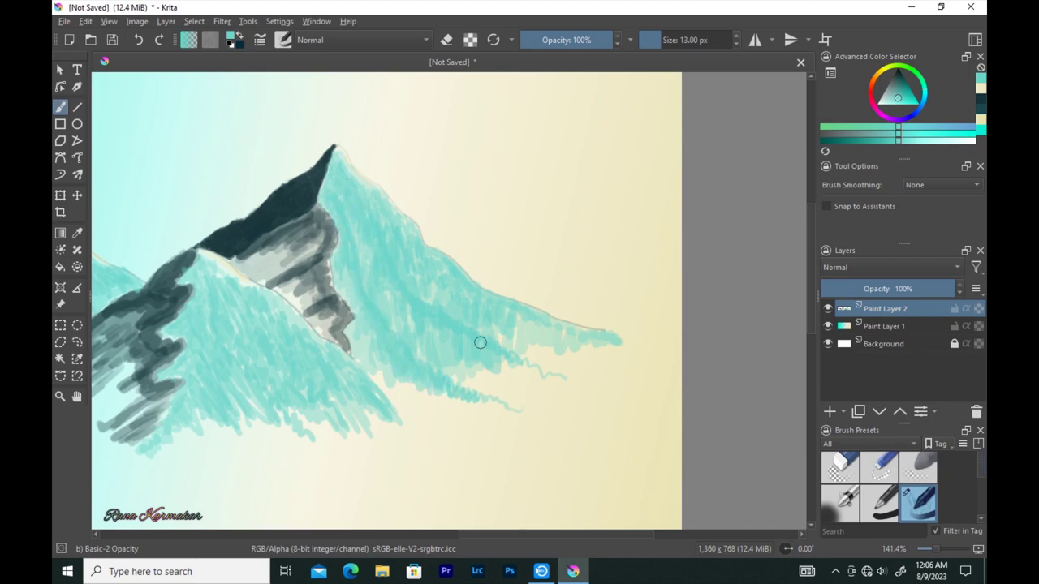
# Pick a darker teal and paint 9 px dark lines down the right slope.
pyautogui.click(892, 95)
pyautogui.press('[')
pyautogui.press('[')
pyautogui.press('[')
pyautogui.moveTo(331, 195); pyautogui.dragTo(466, 399)
pyautogui.moveTo(349, 276)
pyautogui.mouseDown()
pyautogui.moveTo(386, 341)
pyautogui.moveTo(519, 409)
pyautogui.mouseUp()
pyautogui.moveTo(388, 248)
pyautogui.mouseDown()
pyautogui.moveTo(442, 336)
pyautogui.moveTo(572, 382)
pyautogui.mouseUp()
pyautogui.moveTo(415, 235); pyautogui.dragTo(641, 344)
# Hatch darker teal across the right slope, darkening its lower strokes.
pyautogui.moveTo(448, 271)
pyautogui.mouseDown()
pyautogui.moveTo(502, 308)
pyautogui.moveTo(609, 334)
pyautogui.mouseUp()
pyautogui.moveTo(508, 328); pyautogui.dragTo(595, 352)
pyautogui.moveTo(428, 318); pyautogui.dragTo(539, 378)
pyautogui.moveTo(381, 241)
pyautogui.mouseDown()
pyautogui.moveTo(395, 284)
pyautogui.moveTo(542, 374)
pyautogui.mouseUp()
pyautogui.moveTo(373, 318)
pyautogui.mouseDown()
pyautogui.moveTo(408, 371)
pyautogui.moveTo(503, 410)
pyautogui.mouseUp()
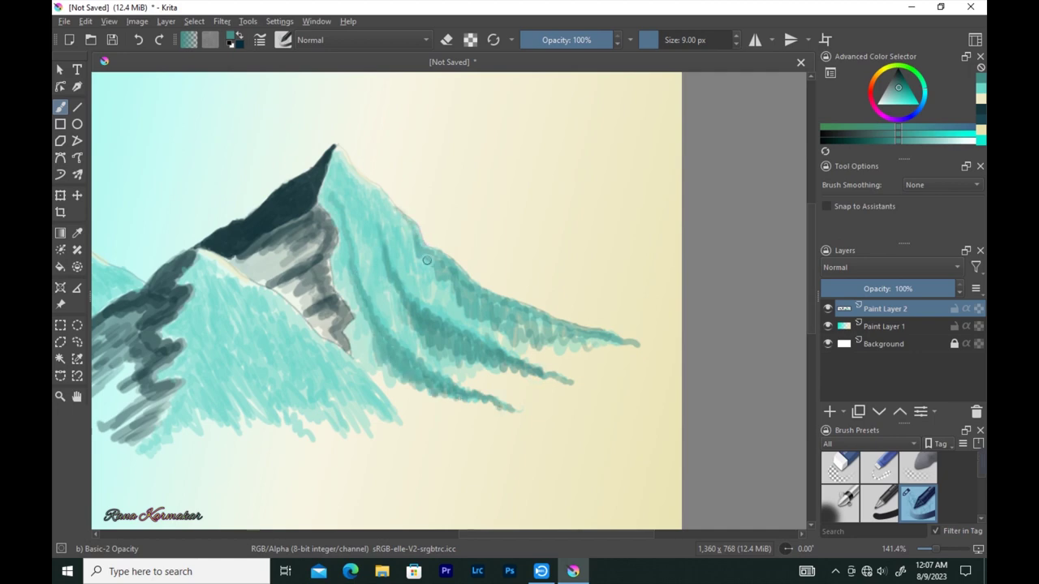
pyautogui.moveTo(533, 338); pyautogui.dragTo(641, 330)
pyautogui.moveTo(333, 267); pyautogui.dragTo(406, 410)
pyautogui.moveTo(373, 300); pyautogui.dragTo(463, 414)
# Hatch dark teal down the middle slope, then add a new paint layer.
pyautogui.moveTo(307, 344); pyautogui.dragTo(357, 425)
pyautogui.moveTo(320, 288); pyautogui.dragTo(402, 415)
pyautogui.moveTo(339, 336); pyautogui.dragTo(406, 428)
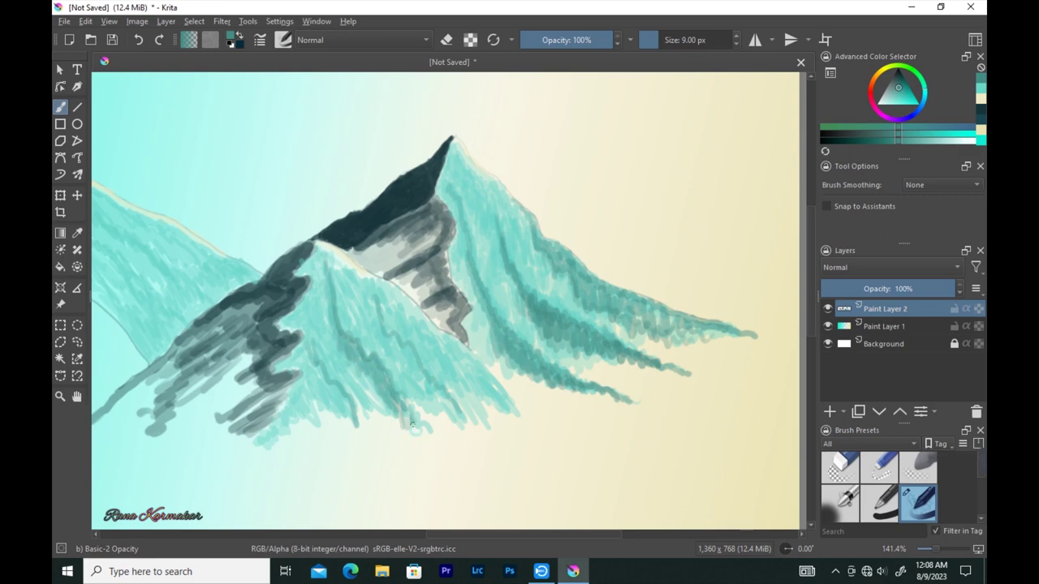
pyautogui.moveTo(387, 336); pyautogui.dragTo(456, 416)
pyautogui.moveTo(324, 369); pyautogui.dragTo(353, 423)
pyautogui.moveTo(414, 316); pyautogui.dragTo(484, 407)
pyautogui.moveTo(424, 338); pyautogui.dragTo(499, 416)
pyautogui.moveTo(399, 368); pyautogui.dragTo(436, 408)
pyautogui.scroll(-3, 438, 385)
pyautogui.scroll(1, 398, 260)
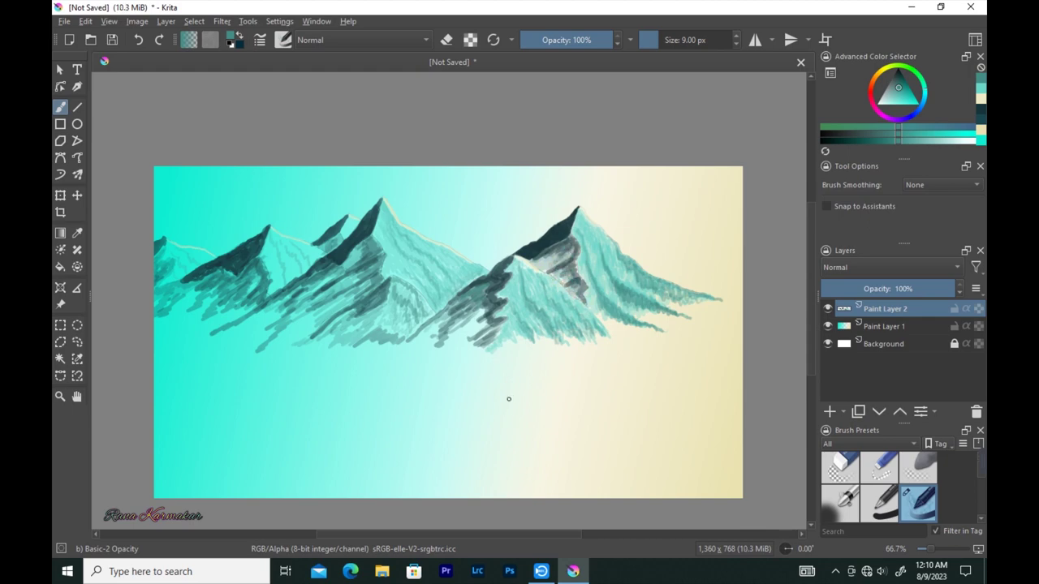
pyautogui.press('Insert')
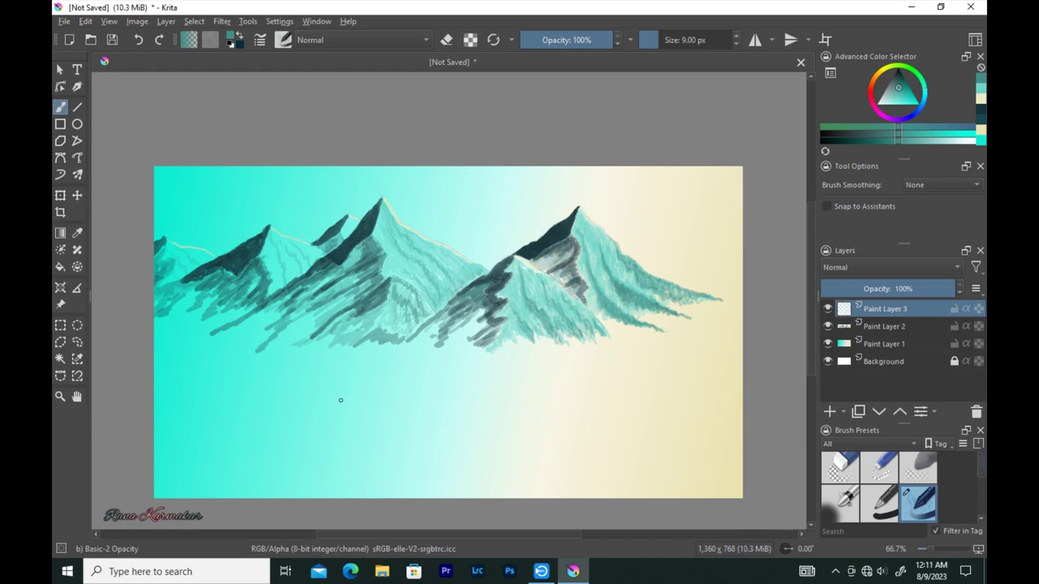
# Pick a dark colour and choose the ENV wild grass foliage brush tip.
pyautogui.click(77, 233)
pyautogui.click(557, 229)
pyautogui.press('b')
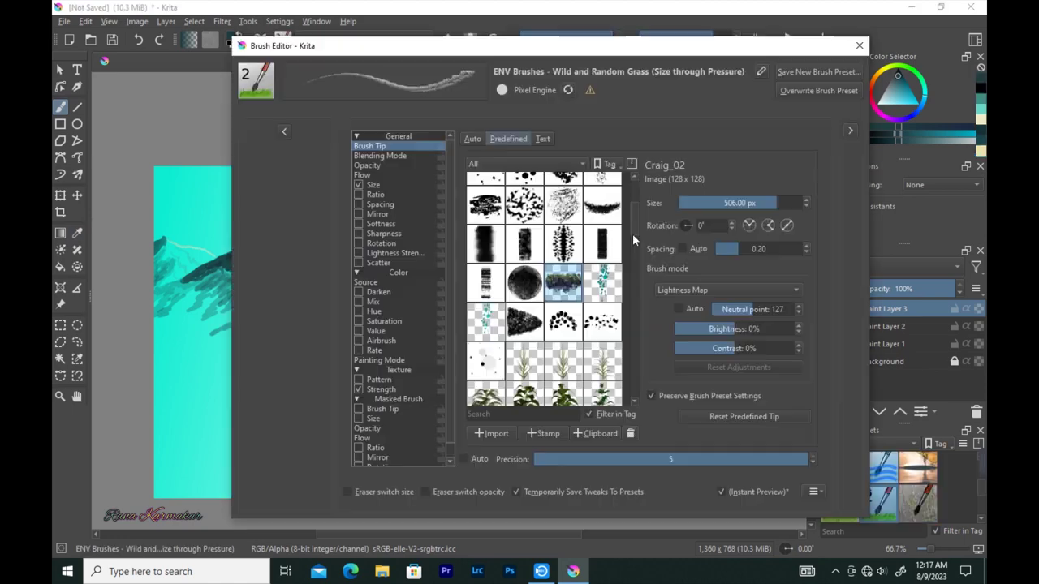
pyautogui.scroll(-1, 633, 238)
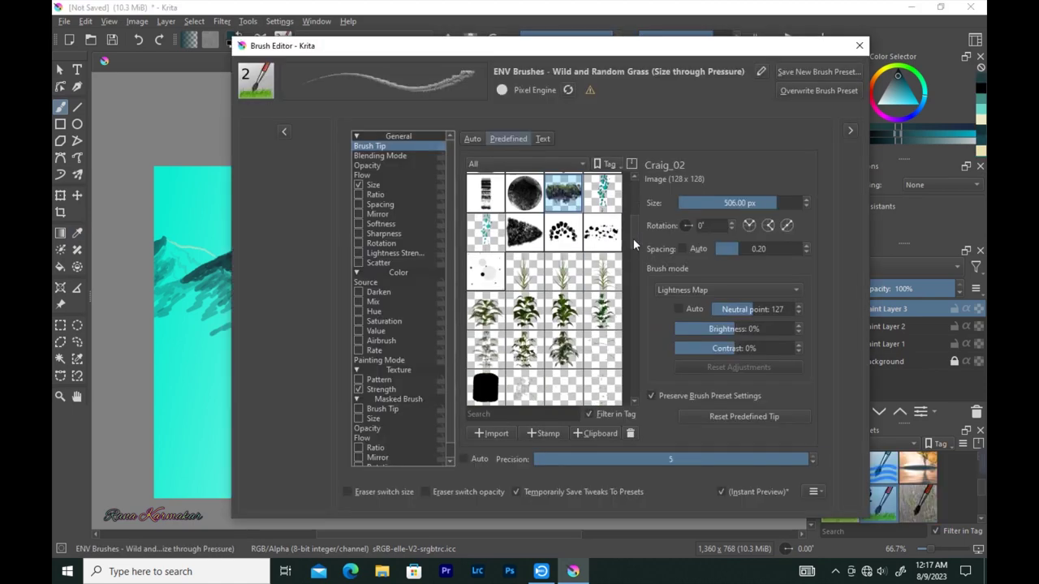
pyautogui.scroll(-2, 588, 245)
pyautogui.scroll(-2, 588, 245)
pyautogui.scroll(-1, 638, 297)
pyautogui.click(560, 278)
# Paint a dense dark tree band along the horizon, then select Basic-2 Opacity and add Paint Layer 4.
pyautogui.click(166, 337)
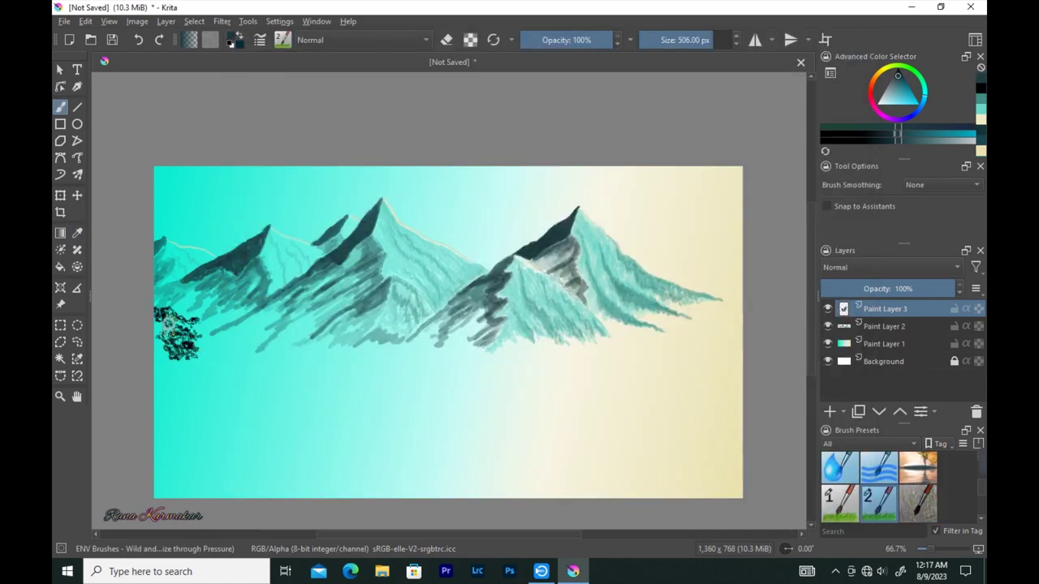
pyautogui.moveTo(158, 341); pyautogui.dragTo(361, 333)
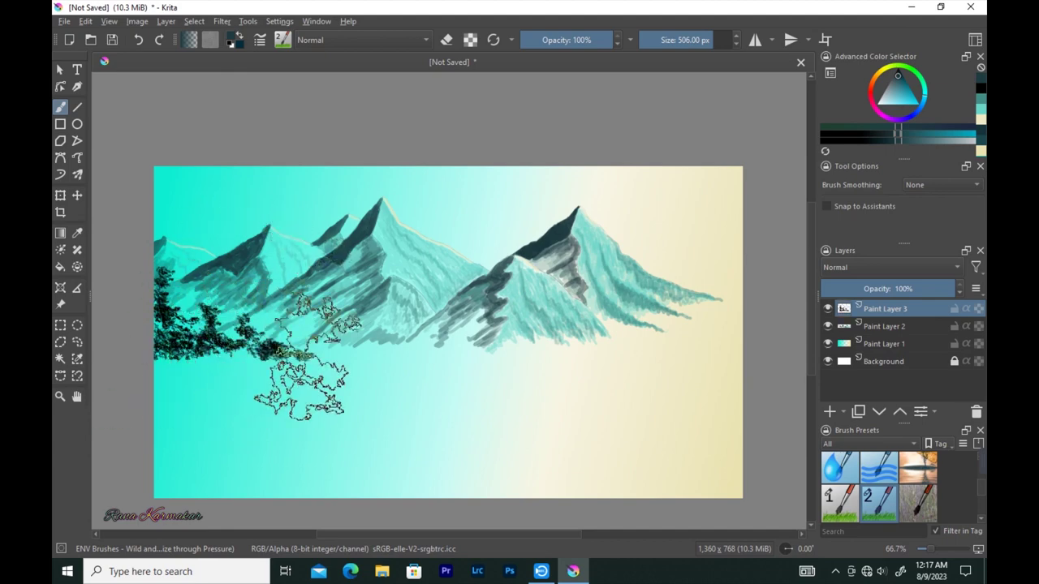
pyautogui.moveTo(405, 349)
pyautogui.mouseDown()
pyautogui.moveTo(702, 349)
pyautogui.moveTo(735, 243)
pyautogui.mouseUp()
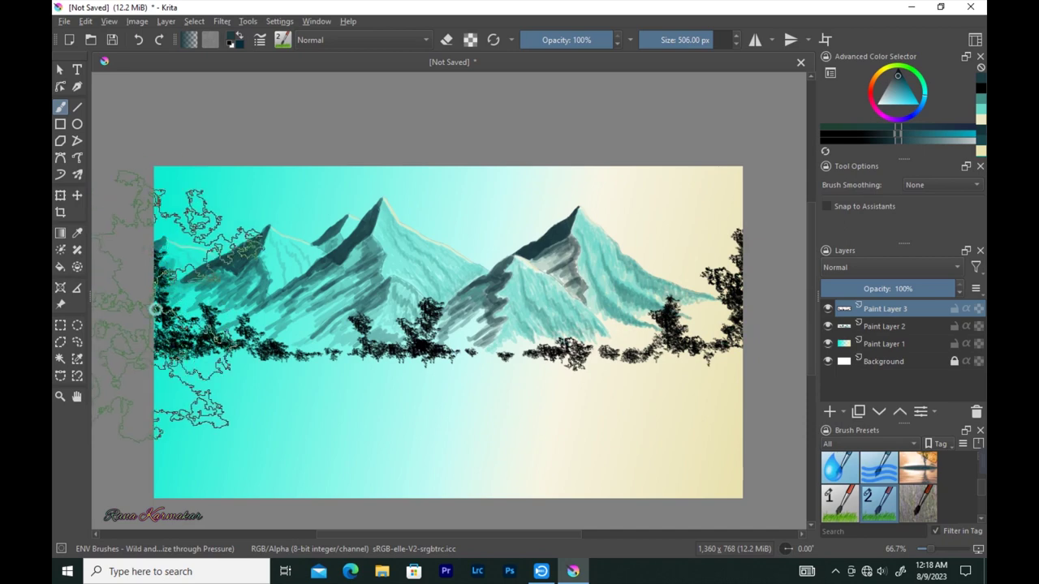
pyautogui.moveTo(238, 361); pyautogui.dragTo(475, 357)
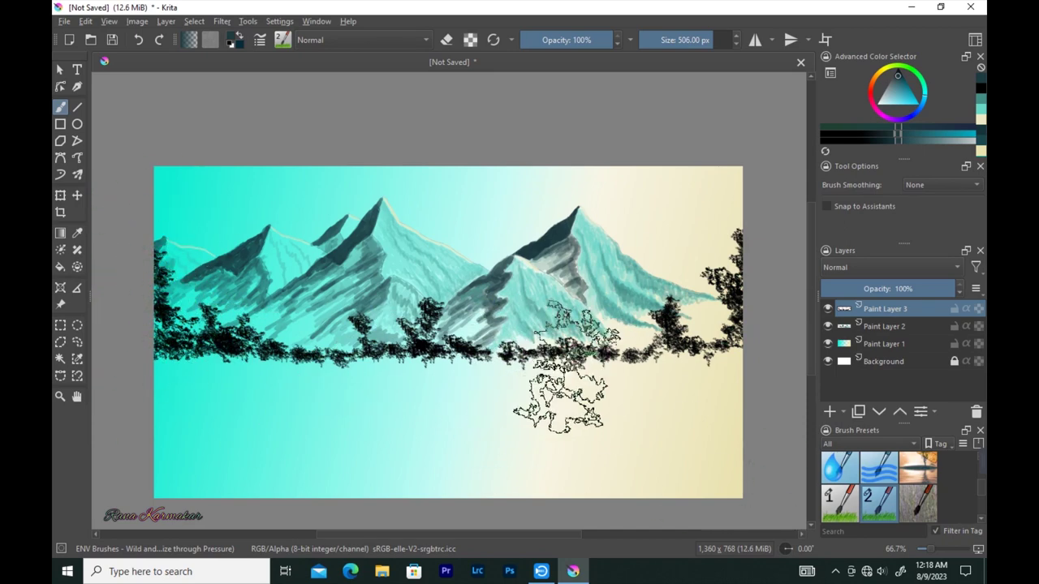
pyautogui.click(283, 40)
pyautogui.scroll(5, 382, 227)
pyautogui.click(313, 87)
pyautogui.click(829, 411)
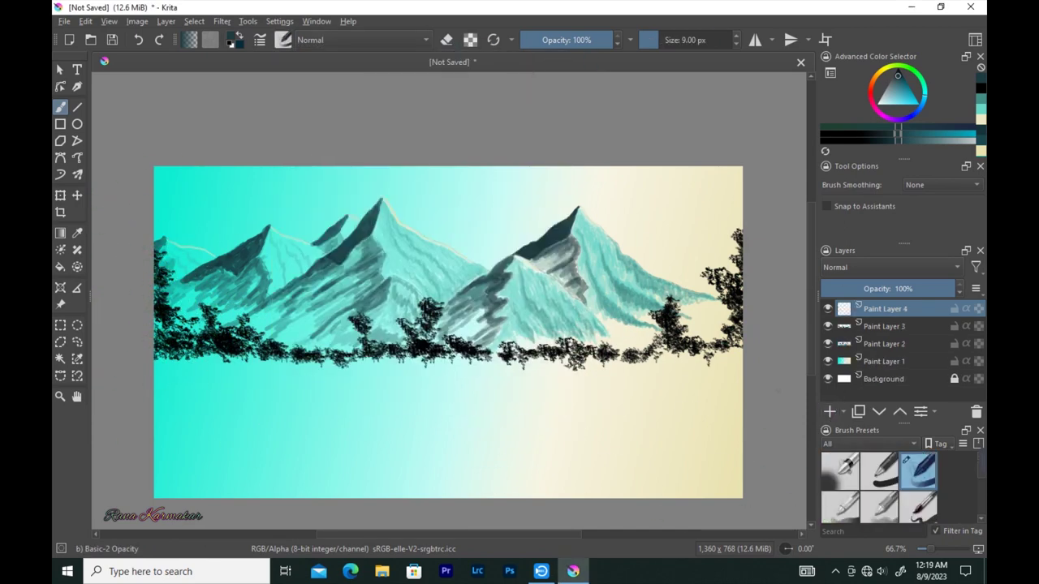
# Pick orange and, with the Basic-1 brush, paint the field below the left trees.
pyautogui.moveTo(882, 88); pyautogui.dragTo(902, 92)
pyautogui.moveTo(937, 130); pyautogui.dragTo(899, 126)
pyautogui.press('/')
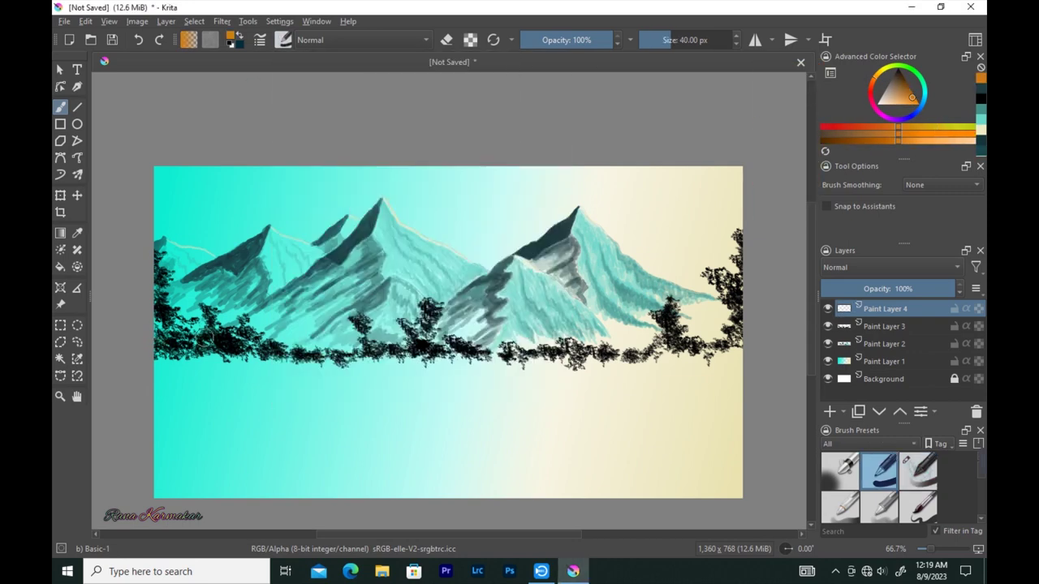
pyautogui.moveTo(156, 347); pyautogui.dragTo(282, 369)
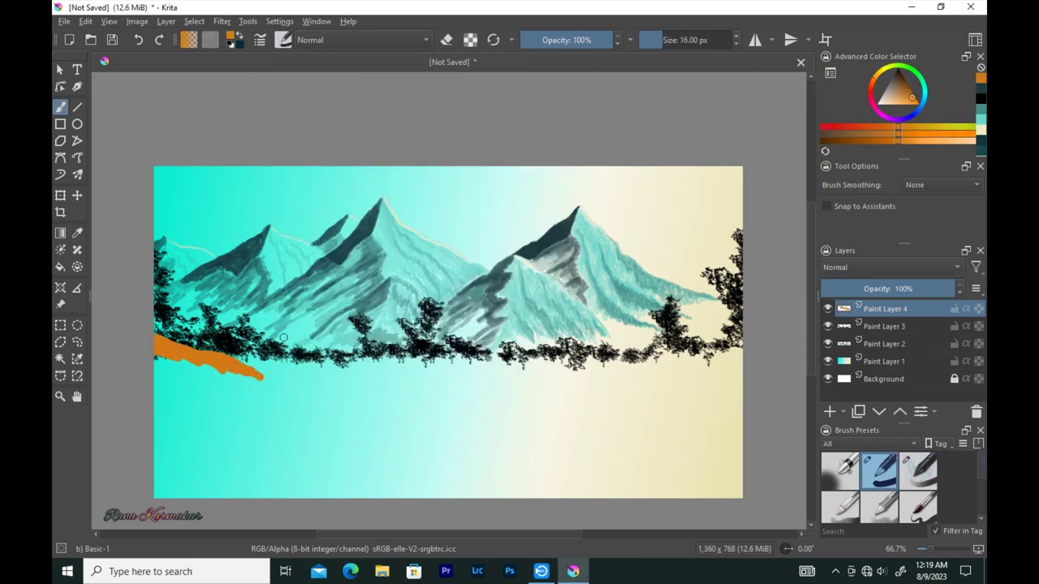
pyautogui.moveTo(235, 364); pyautogui.dragTo(388, 367)
pyautogui.moveTo(161, 357)
pyautogui.mouseDown()
pyautogui.moveTo(191, 394)
pyautogui.moveTo(409, 367)
pyautogui.mouseUp()
pyautogui.moveTo(174, 412)
pyautogui.mouseDown()
pyautogui.moveTo(172, 454)
pyautogui.moveTo(395, 393)
pyautogui.mouseUp()
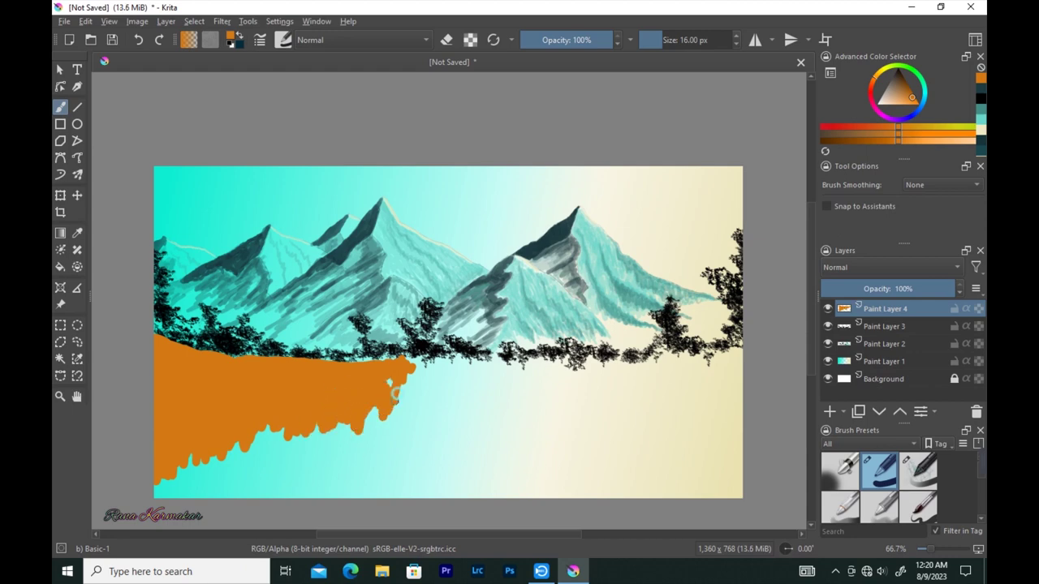
# On the tree layer, draw a black line along the field's top edge.
pyautogui.click(890, 328)
pyautogui.keyDown('ctrl'); pyautogui.click(214, 354); pyautogui.keyUp('ctrl')
pyautogui.moveTo(210, 351); pyautogui.dragTo(409, 357)
pyautogui.click(884, 308)
pyautogui.click(59, 106)
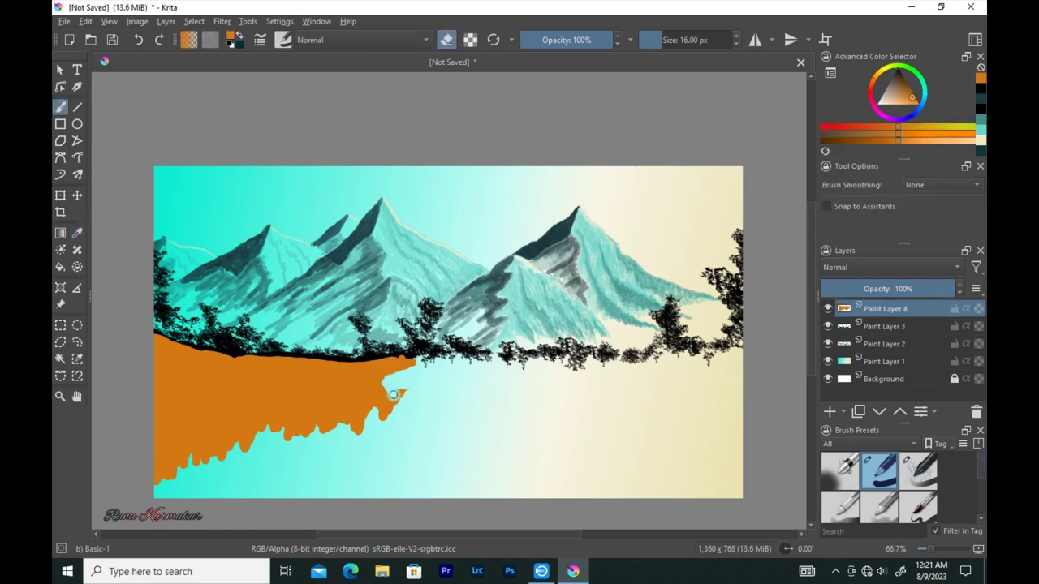
# With a 32 px brush, fill the lower-left field and orange ground right of the river.
pyautogui.moveTo(409, 379); pyautogui.dragTo(227, 458)
pyautogui.press(']')
pyautogui.moveTo(320, 455)
pyautogui.mouseDown()
pyautogui.moveTo(166, 500)
pyautogui.moveTo(360, 436)
pyautogui.moveTo(202, 493)
pyautogui.moveTo(361, 487)
pyautogui.moveTo(386, 414)
pyautogui.moveTo(378, 496)
pyautogui.mouseUp()
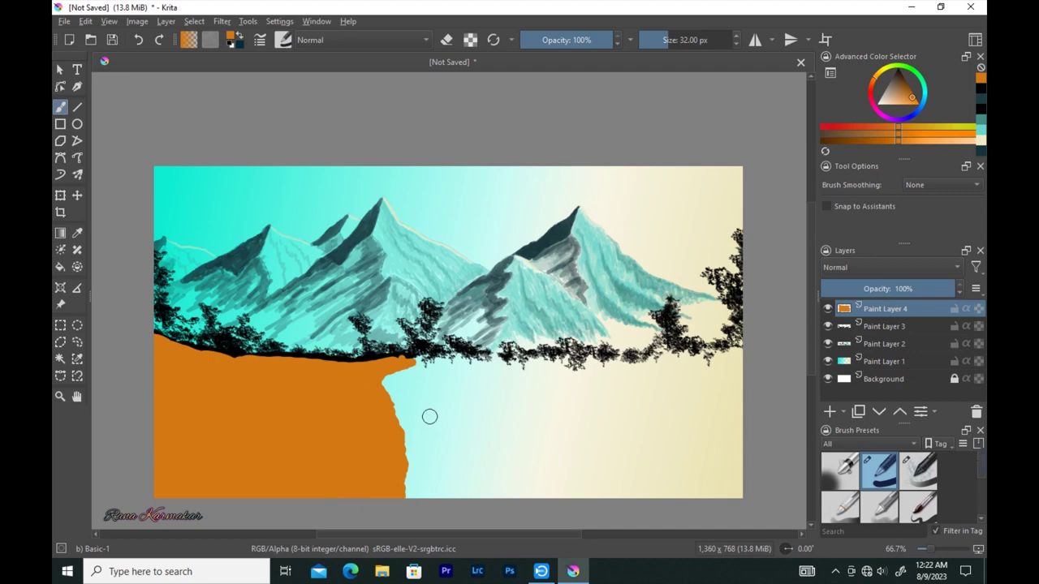
pyautogui.moveTo(421, 373)
pyautogui.mouseDown()
pyautogui.moveTo(485, 491)
pyautogui.moveTo(453, 365)
pyautogui.mouseUp()
pyautogui.moveTo(445, 438)
pyautogui.mouseDown()
pyautogui.moveTo(459, 370)
pyautogui.moveTo(737, 365)
pyautogui.moveTo(610, 373)
pyautogui.moveTo(477, 407)
pyautogui.moveTo(522, 475)
pyautogui.moveTo(566, 431)
pyautogui.moveTo(566, 499)
pyautogui.moveTo(670, 432)
pyautogui.moveTo(598, 498)
pyautogui.moveTo(725, 435)
pyautogui.moveTo(689, 471)
pyautogui.mouseUp()
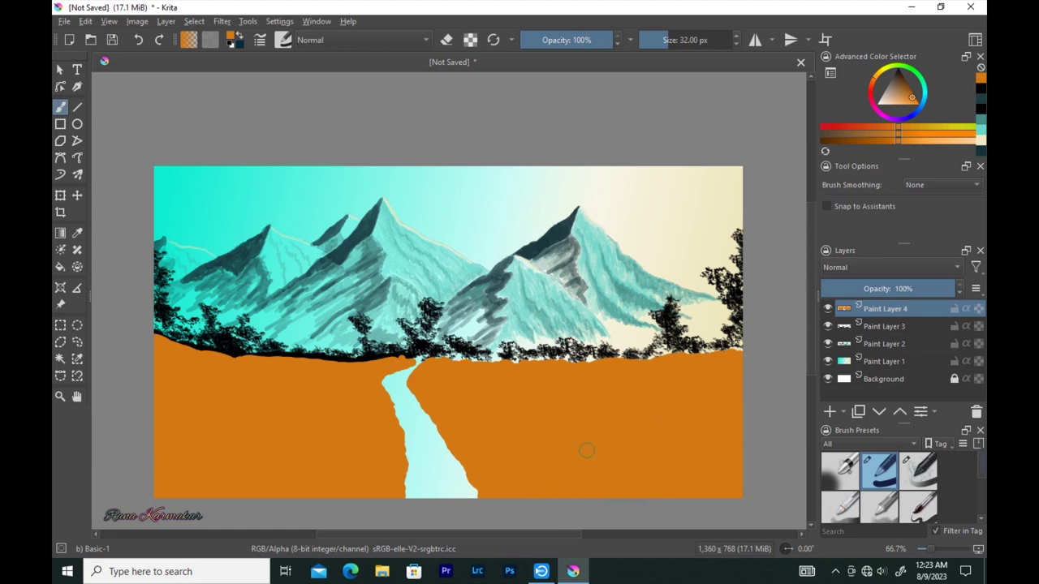
# Darken the right side of the horizon tree line in black on Paint Layer 3.
pyautogui.click(884, 326)
pyautogui.press('d')
pyautogui.moveTo(438, 362)
pyautogui.mouseDown()
pyautogui.moveTo(641, 364)
pyautogui.moveTo(749, 318)
pyautogui.moveTo(673, 355)
pyautogui.mouseUp()
pyautogui.click(884, 308)
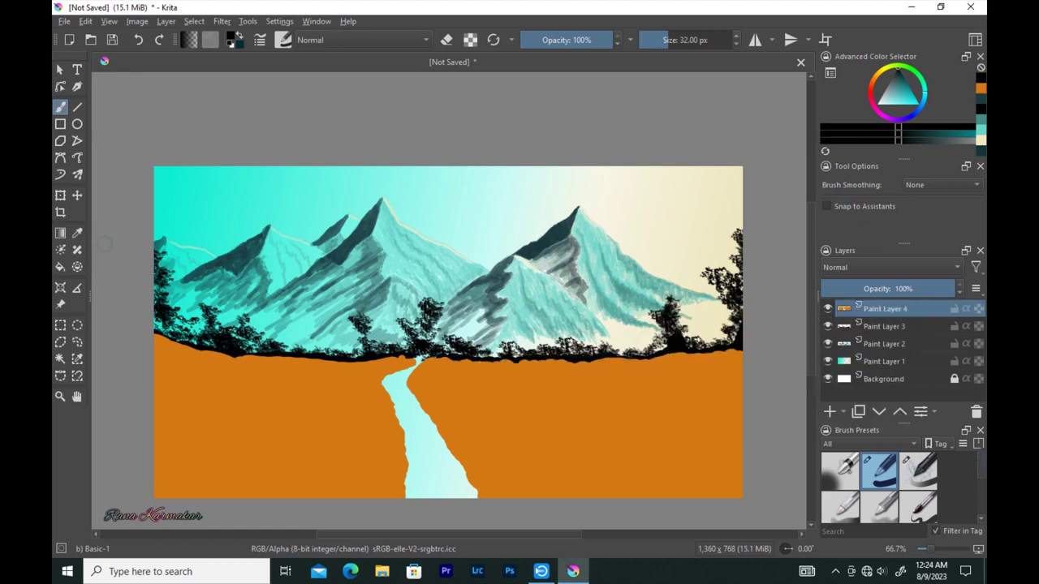
# Outline the river's right bank with a dark stroke using a 5 px brush.
pyautogui.keyDown('ctrl'); pyautogui.click(289, 425); pyautogui.keyUp('ctrl')
pyautogui.press('[')
pyautogui.press('[')
pyautogui.press('[')
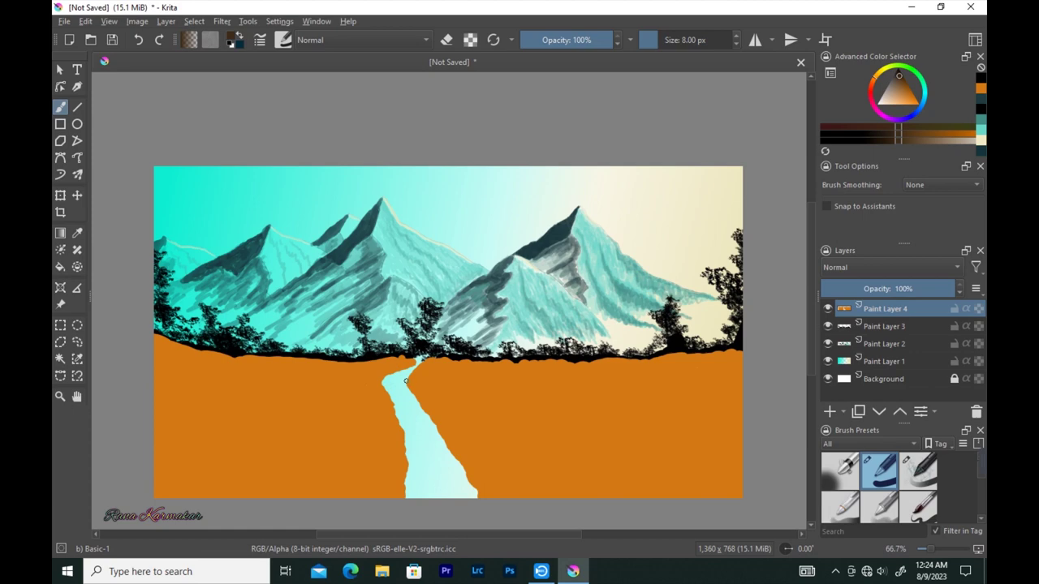
pyautogui.scroll(1, 468, 493)
pyautogui.scroll(1, 468, 493)
pyautogui.press('[')
pyautogui.press('[')
pyautogui.moveTo(354, 230)
pyautogui.mouseDown()
pyautogui.moveTo(456, 391)
pyautogui.moveTo(519, 464)
pyautogui.moveTo(543, 469)
pyautogui.mouseUp()
pyautogui.press('e')
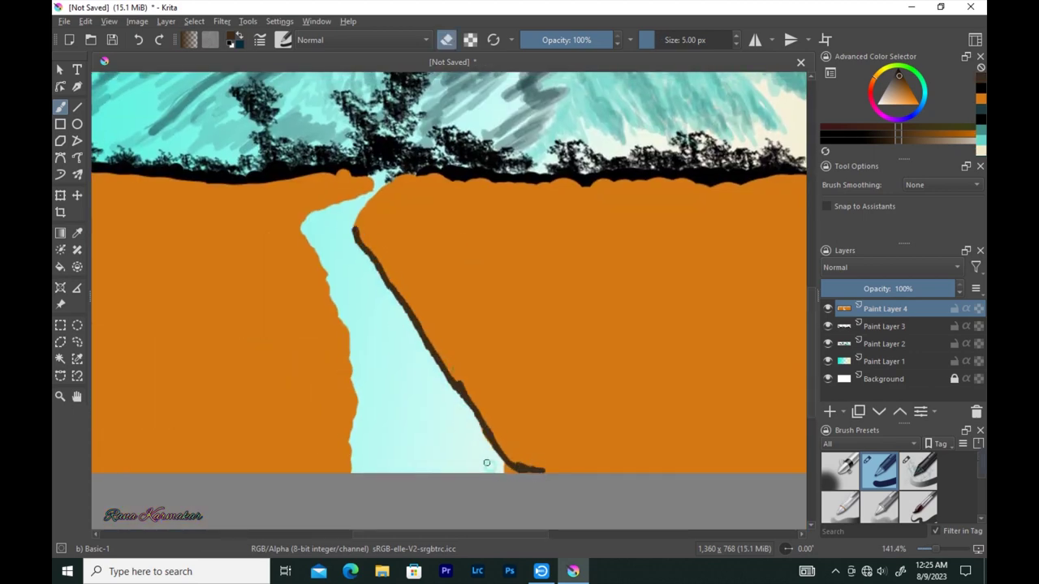
pyautogui.press('e')
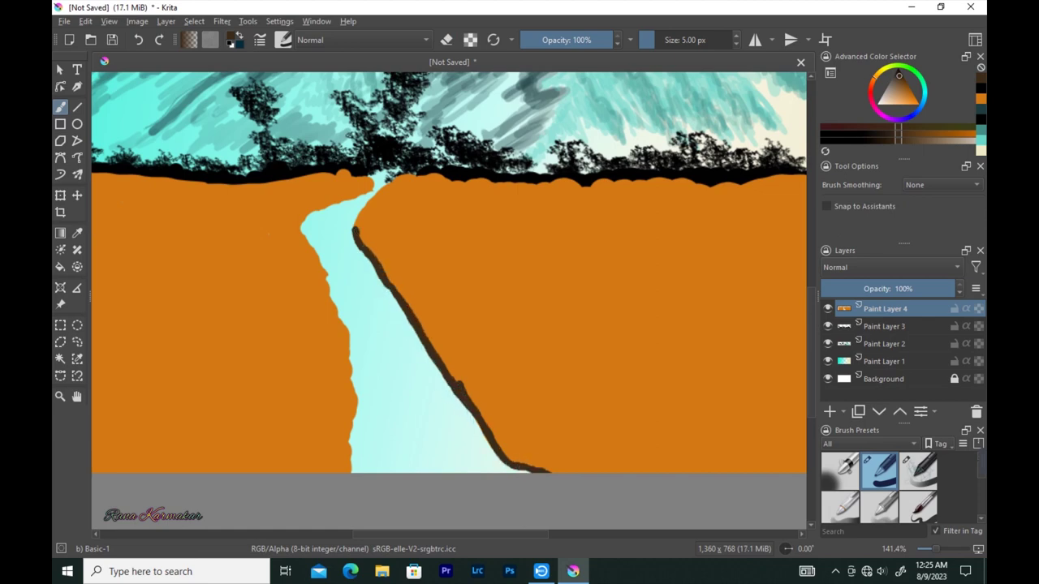
# Draw a 1 px dark line along the left bank and add dark-brown strokes along the river edge.
pyautogui.scroll(2, 343, 202)
pyautogui.press('[')
pyautogui.press('[')
pyautogui.press('[')
pyautogui.moveTo(409, 165); pyautogui.dragTo(284, 211)
pyautogui.keyDown('ctrl'); pyautogui.click(374, 234); pyautogui.keyUp('ctrl')
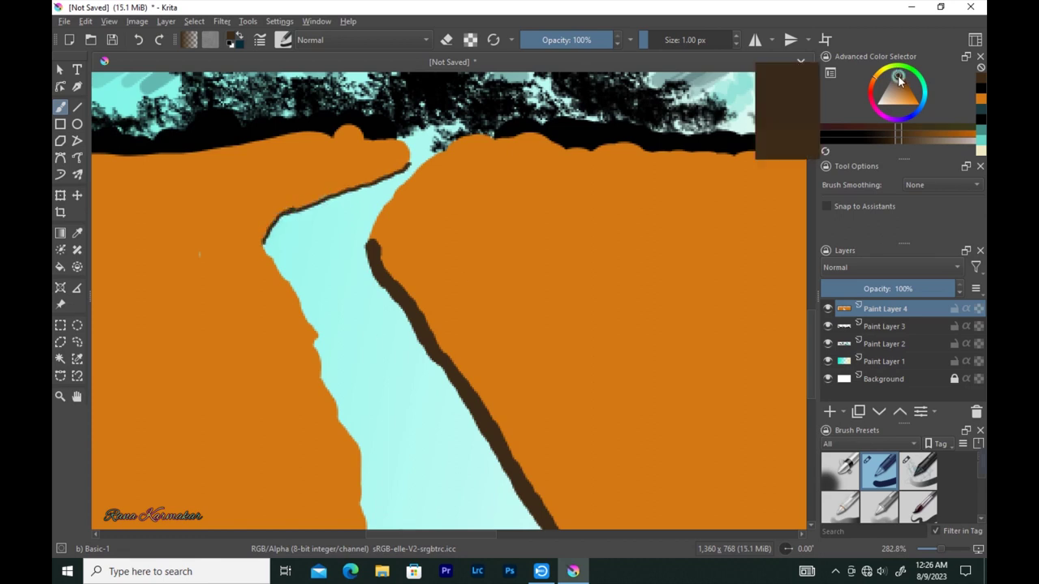
pyautogui.moveTo(388, 270); pyautogui.dragTo(487, 422)
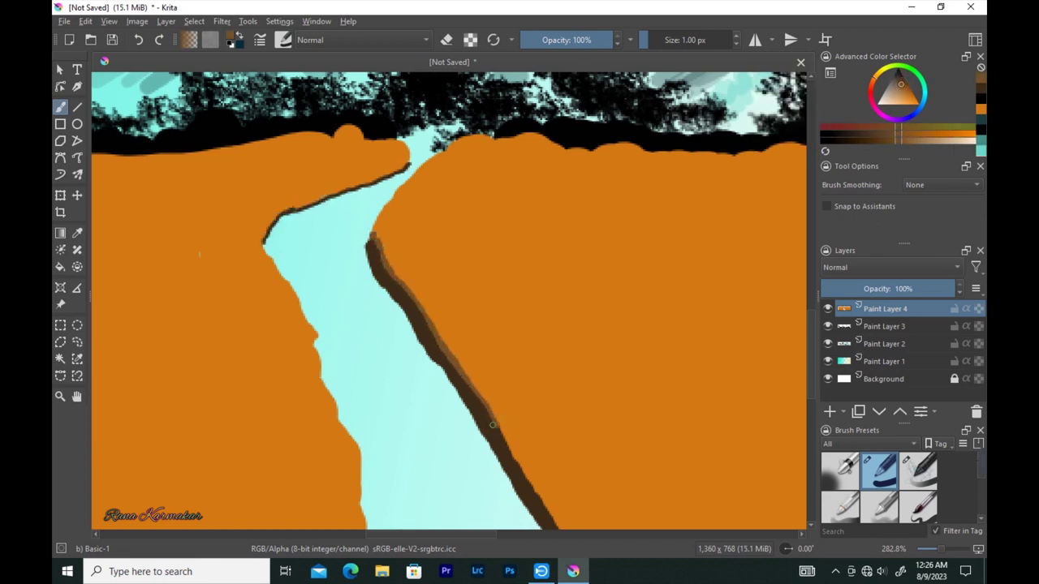
pyautogui.moveTo(412, 290); pyautogui.dragTo(452, 355)
# Trace the curving lower river bank in dark brown and darken its bottom edge.
pyautogui.scroll(-3, 452, 354)
pyautogui.moveTo(408, 273); pyautogui.dragTo(473, 382)
pyautogui.scroll(-2, 473, 382)
pyautogui.moveTo(430, 335); pyautogui.dragTo(528, 374)
pyautogui.scroll(3, 467, 342)
pyautogui.scroll(3, 466, 342)
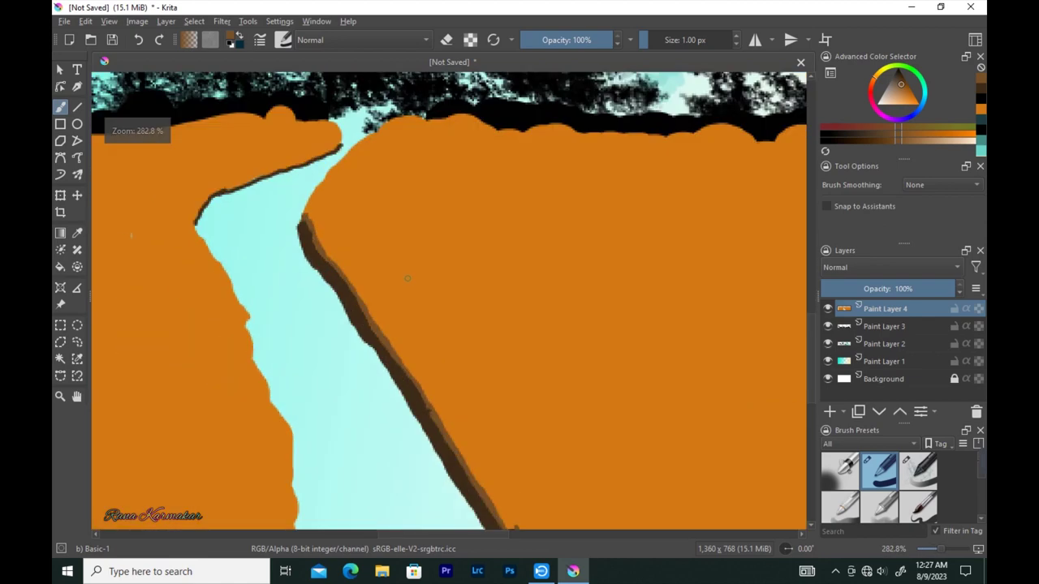
pyautogui.scroll(-2, 251, 186)
pyautogui.moveTo(251, 186); pyautogui.dragTo(265, 211)
pyautogui.scroll(-2, 301, 268)
pyautogui.scroll(-2, 295, 263)
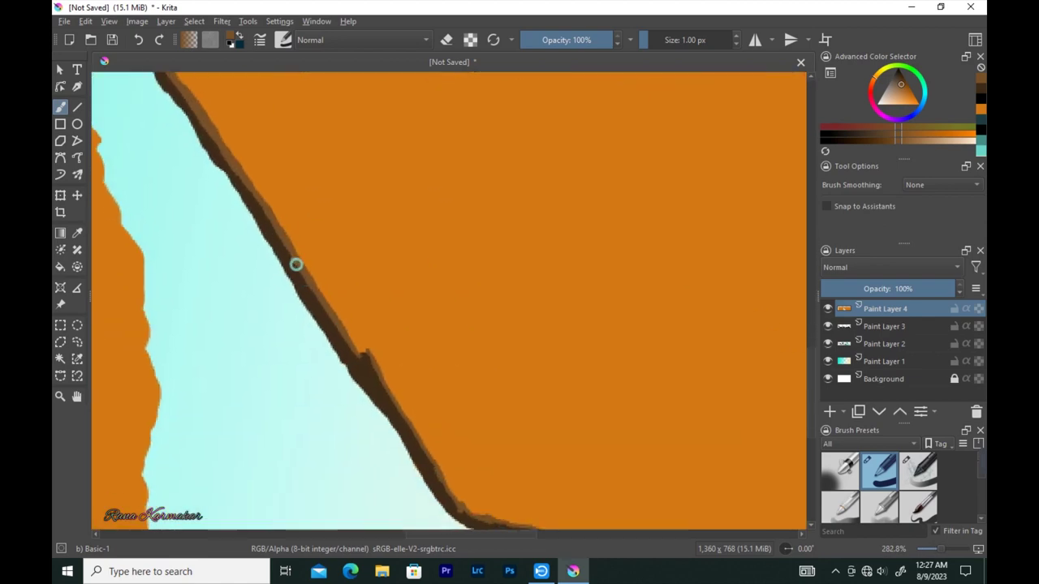
pyautogui.scroll(-3, 294, 262)
pyautogui.scroll(-2, 341, 331)
pyautogui.moveTo(315, 299); pyautogui.dragTo(380, 319)
# Draw a thin 1 px brown line along the left river bank.
pyautogui.scroll(2, 290, 263)
pyautogui.scroll(2, 309, 267)
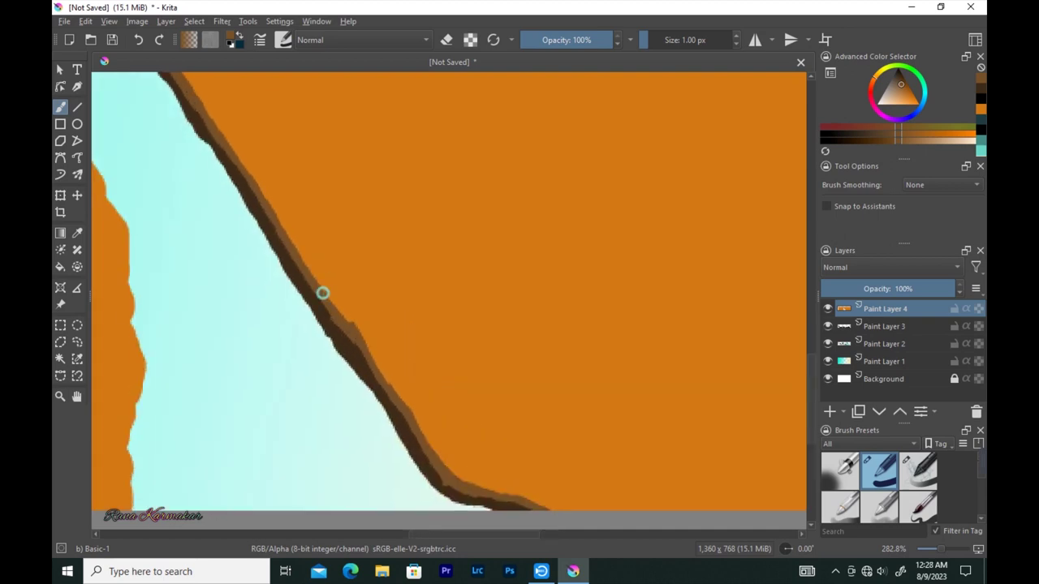
pyautogui.scroll(2, 284, 235)
pyautogui.scroll(2, 300, 260)
pyautogui.press('[')
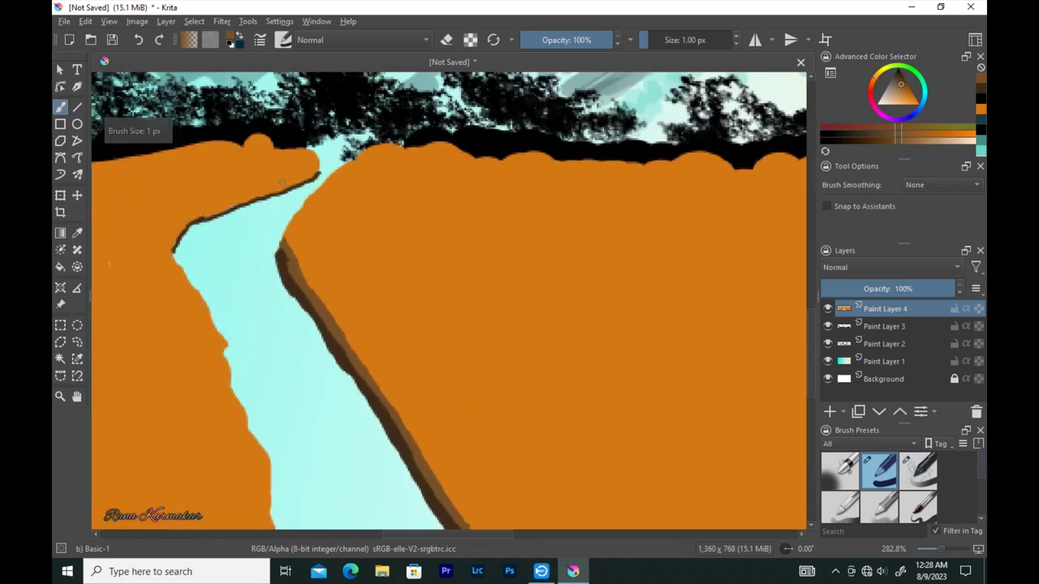
pyautogui.scroll(2, 187, 162)
pyautogui.moveTo(444, 193)
pyautogui.mouseDown()
pyautogui.moveTo(201, 298)
pyautogui.moveTo(156, 356)
pyautogui.mouseUp()
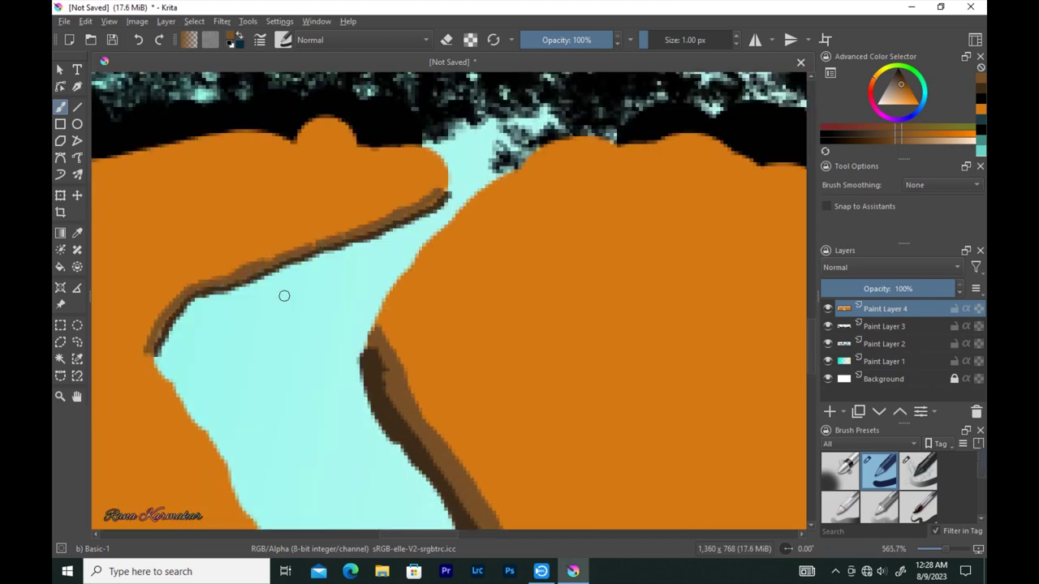
pyautogui.scroll(-4, 322, 307)
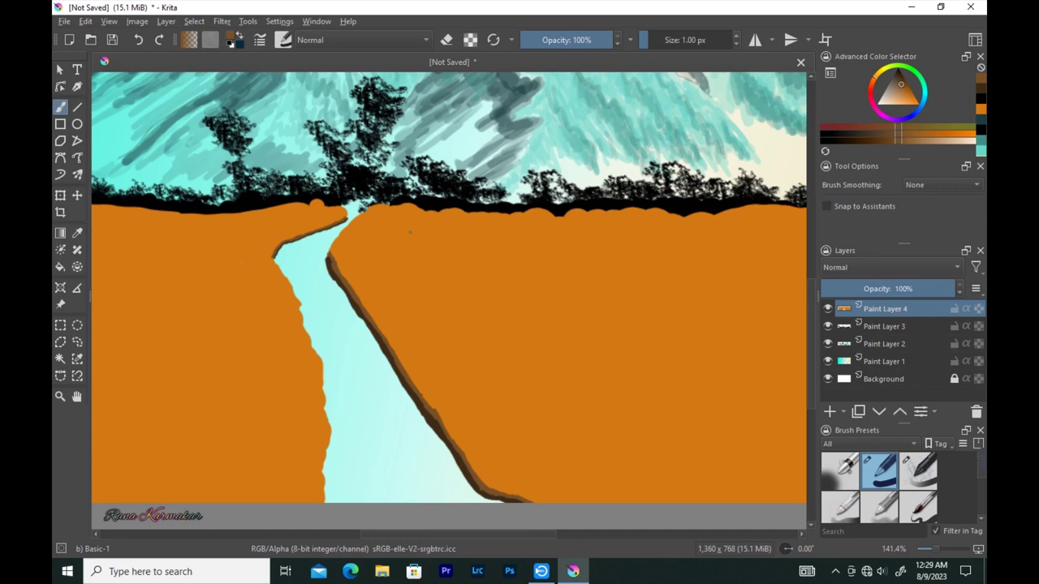
pyautogui.scroll(-2, 399, 261)
pyautogui.scroll(-1, 425, 379)
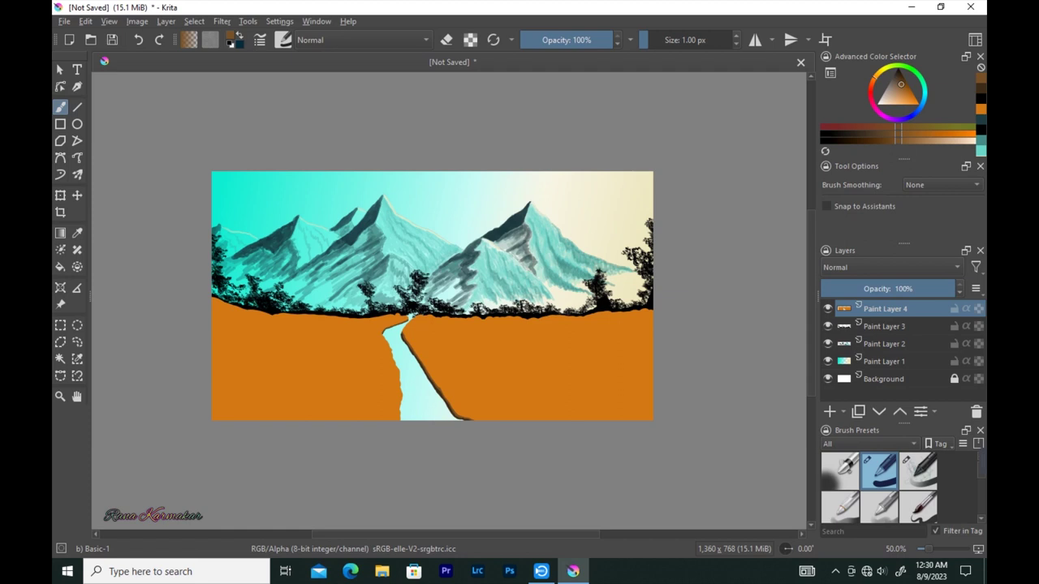
# Paint a 12 px brown path to the right edge, shading it darker brown.
pyautogui.press(']')
pyautogui.press(']')
pyautogui.press(']')
pyautogui.moveTo(521, 391); pyautogui.dragTo(649, 350)
pyautogui.moveTo(469, 417); pyautogui.dragTo(651, 354)
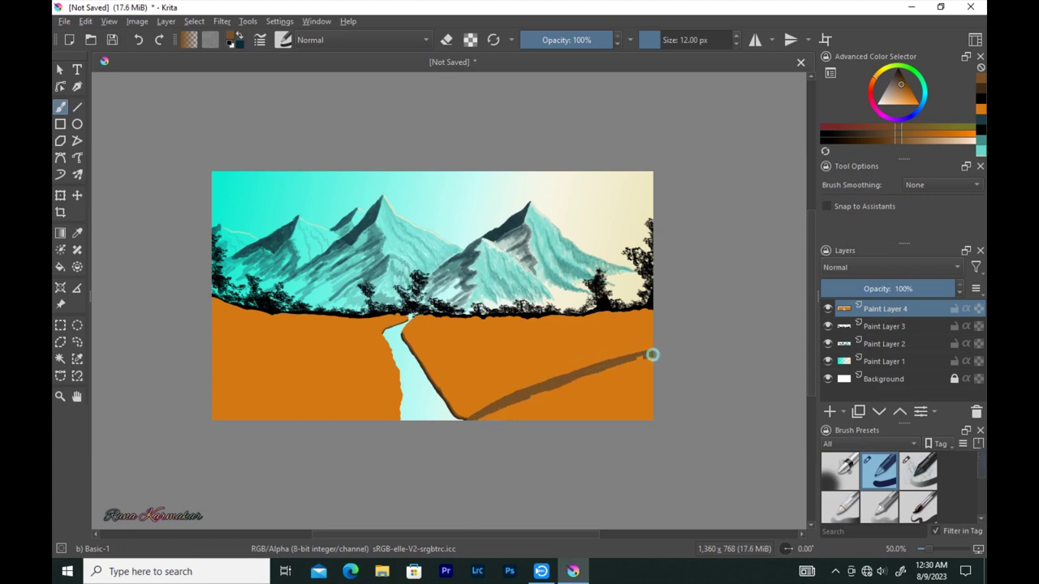
pyautogui.moveTo(499, 410)
pyautogui.mouseDown()
pyautogui.moveTo(576, 379)
pyautogui.moveTo(492, 424)
pyautogui.moveTo(656, 362)
pyautogui.moveTo(496, 423)
pyautogui.mouseUp()
pyautogui.click(881, 135)
pyautogui.moveTo(565, 400)
pyautogui.mouseDown()
pyautogui.moveTo(541, 408)
pyautogui.moveTo(651, 378)
pyautogui.moveTo(544, 419)
pyautogui.moveTo(638, 397)
pyautogui.moveTo(559, 420)
pyautogui.moveTo(637, 410)
pyautogui.mouseUp()
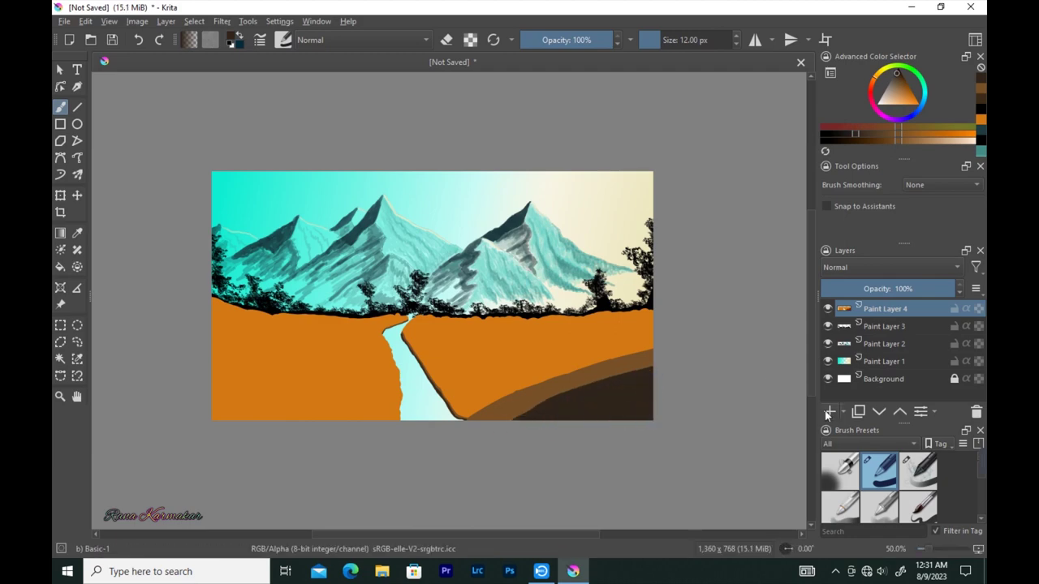
# Add a new paint layer.
pyautogui.click(828, 411)
pyautogui.scroll(2, 547, 382)
pyautogui.scroll(-1, 559, 343)
# Outline the cabin's walls, roof slope and side wall with straight brown lines.
pyautogui.click(77, 107)
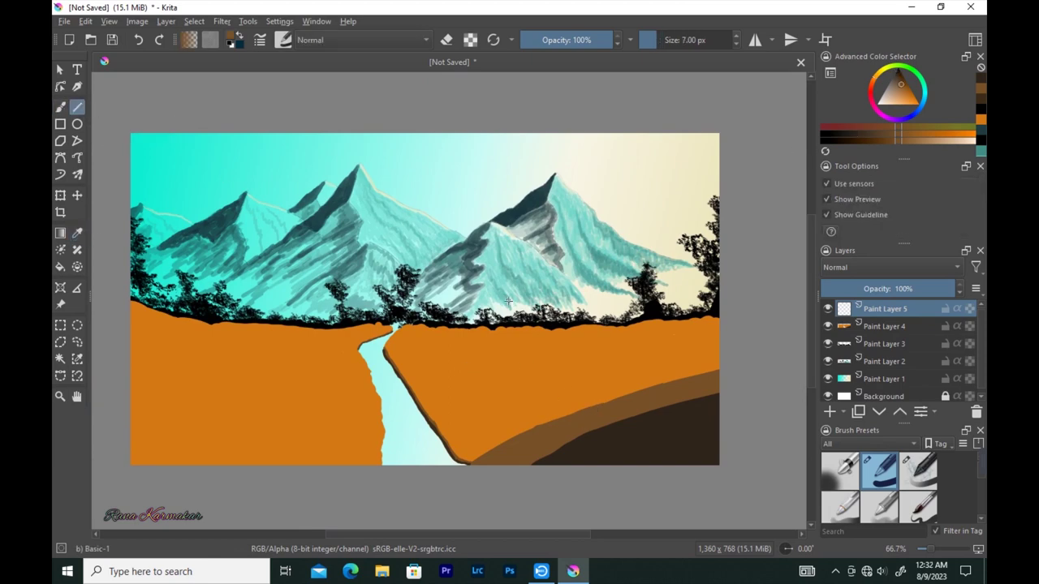
pyautogui.moveTo(469, 356)
pyautogui.mouseDown()
pyautogui.moveTo(519, 355)
pyautogui.moveTo(469, 315)
pyautogui.mouseUp()
pyautogui.moveTo(520, 355)
pyautogui.mouseDown()
pyautogui.moveTo(520, 315)
pyautogui.moveTo(494, 268)
pyautogui.moveTo(519, 315)
pyautogui.mouseUp()
pyautogui.moveTo(494, 268); pyautogui.dragTo(531, 271)
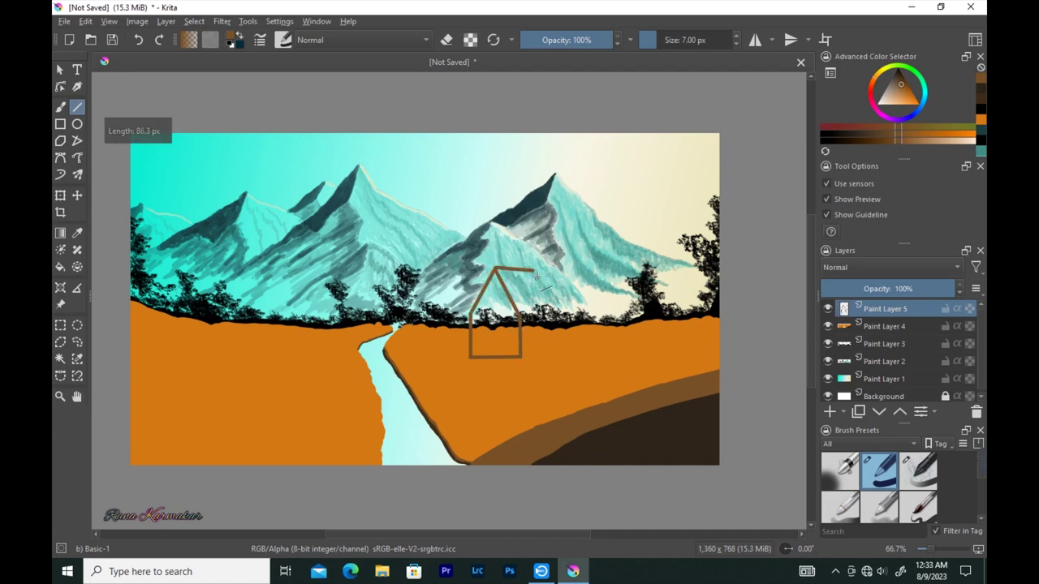
pyautogui.moveTo(552, 307); pyautogui.dragTo(554, 311)
pyautogui.moveTo(516, 313)
pyautogui.mouseDown()
pyautogui.moveTo(554, 314)
pyautogui.moveTo(556, 347)
pyautogui.mouseUp()
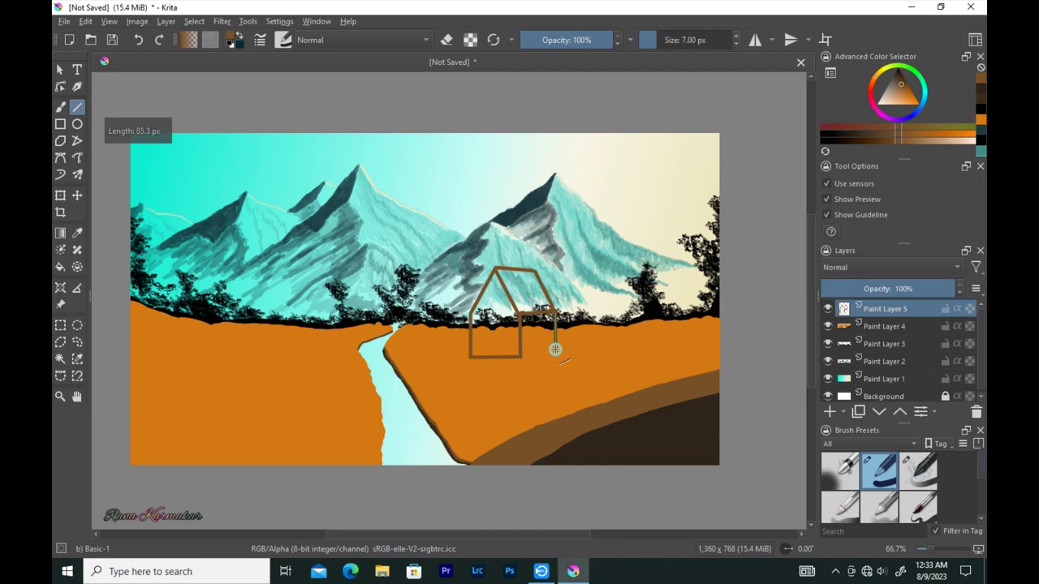
pyautogui.keyDown('ctrl'); pyautogui.click(529, 318); pyautogui.keyUp('ctrl')
pyautogui.moveTo(516, 314)
pyautogui.mouseDown()
pyautogui.moveTo(472, 315)
pyautogui.moveTo(471, 357)
pyautogui.moveTo(520, 356)
pyautogui.moveTo(517, 313)
pyautogui.mouseUp()
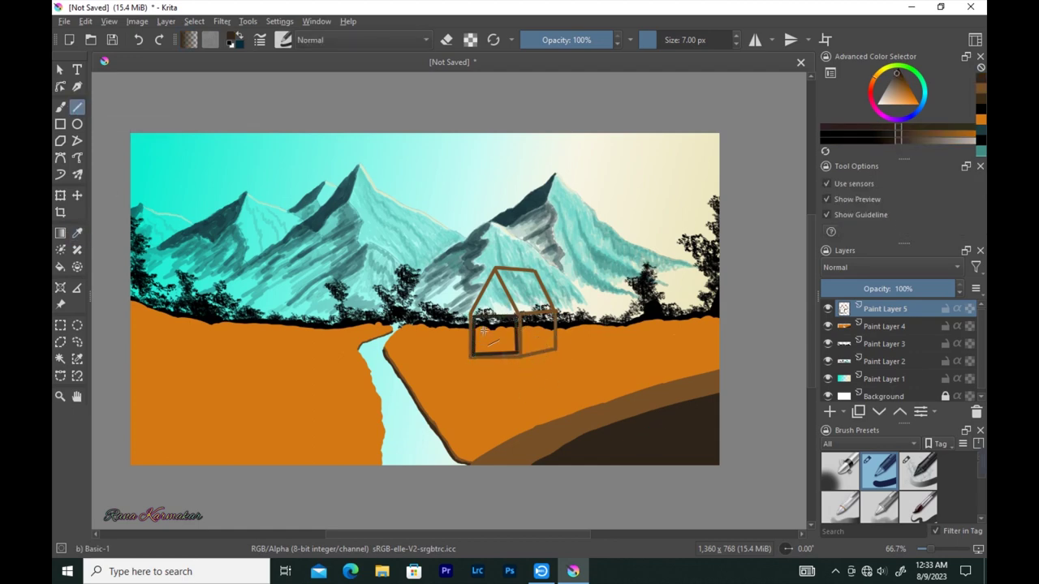
# Draw a small rectangular door and a square gable window on the cabin front.
pyautogui.press('b')
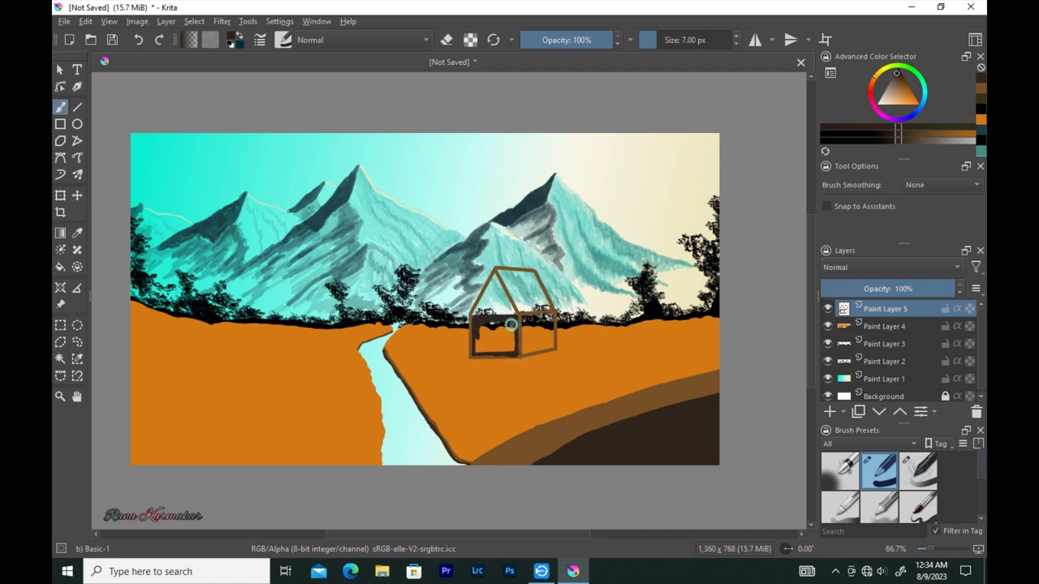
pyautogui.click(60, 123)
pyautogui.moveTo(488, 329); pyautogui.dragTo(499, 354)
pyautogui.press('b')
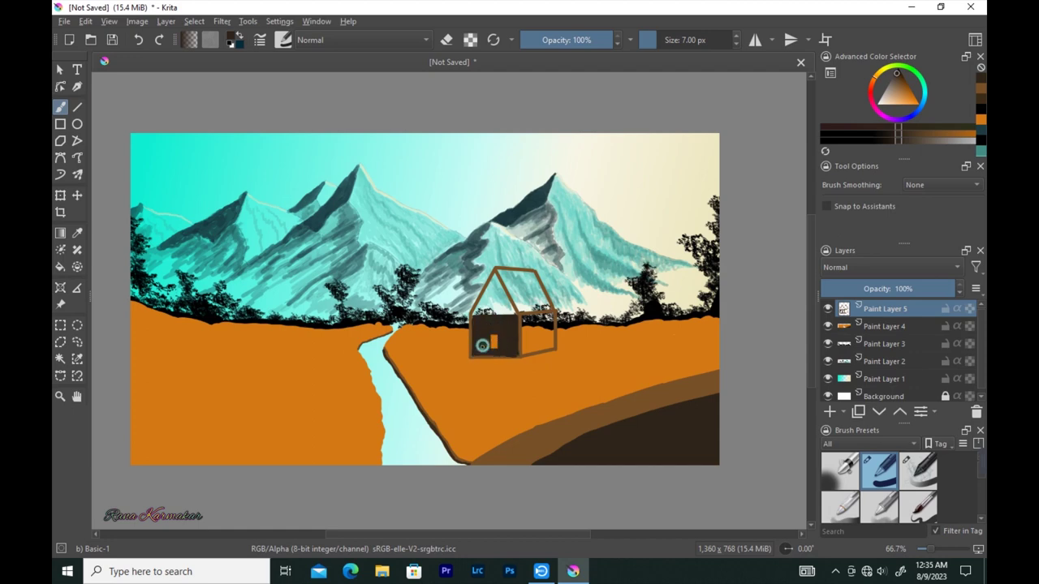
pyautogui.press('r')
pyautogui.moveTo(489, 298); pyautogui.dragTo(500, 311)
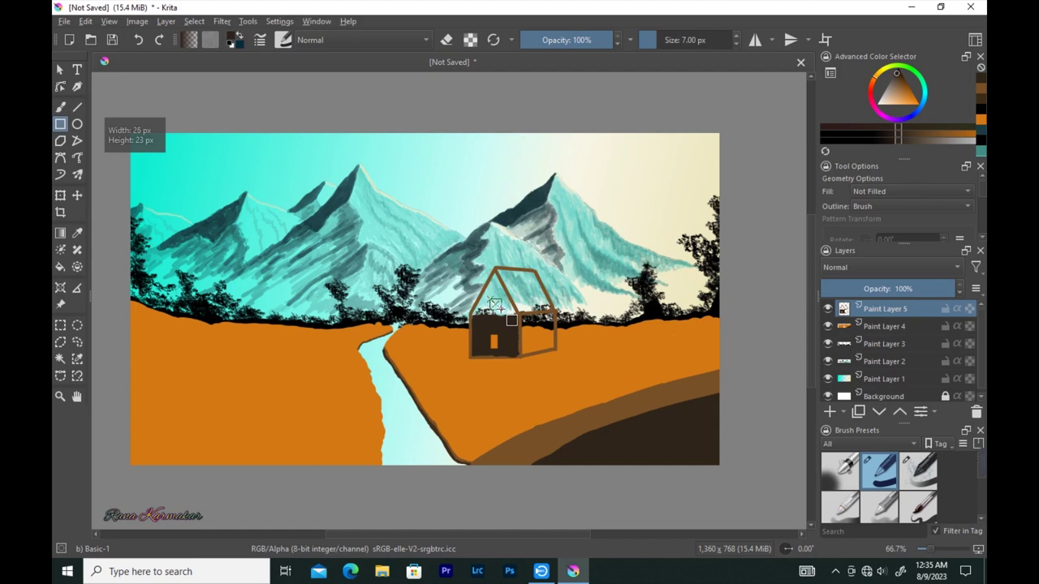
pyautogui.press('b')
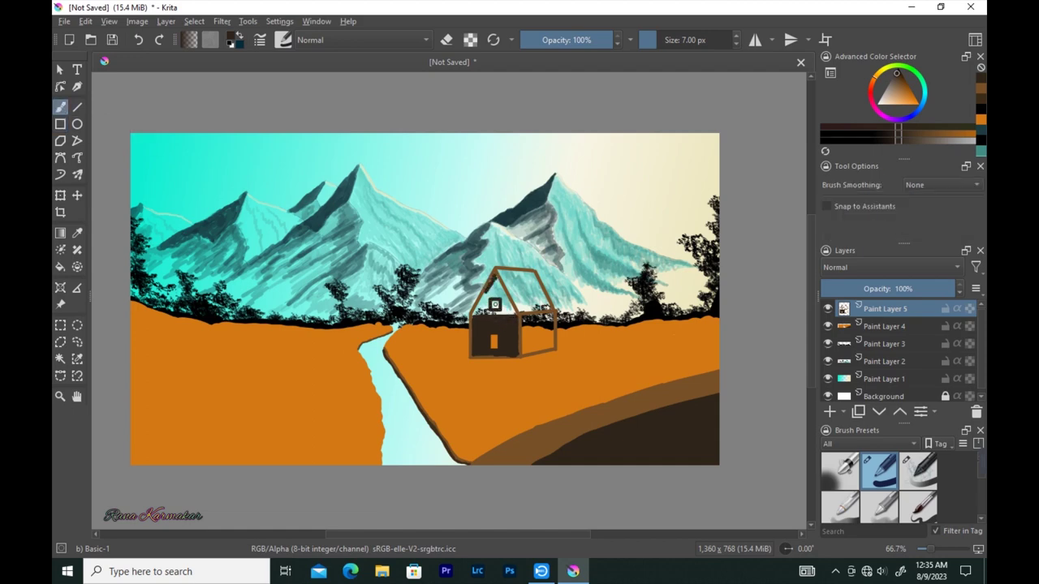
pyautogui.keyDown('ctrl'); pyautogui.scroll(3, 519, 324); pyautogui.keyUp('ctrl')
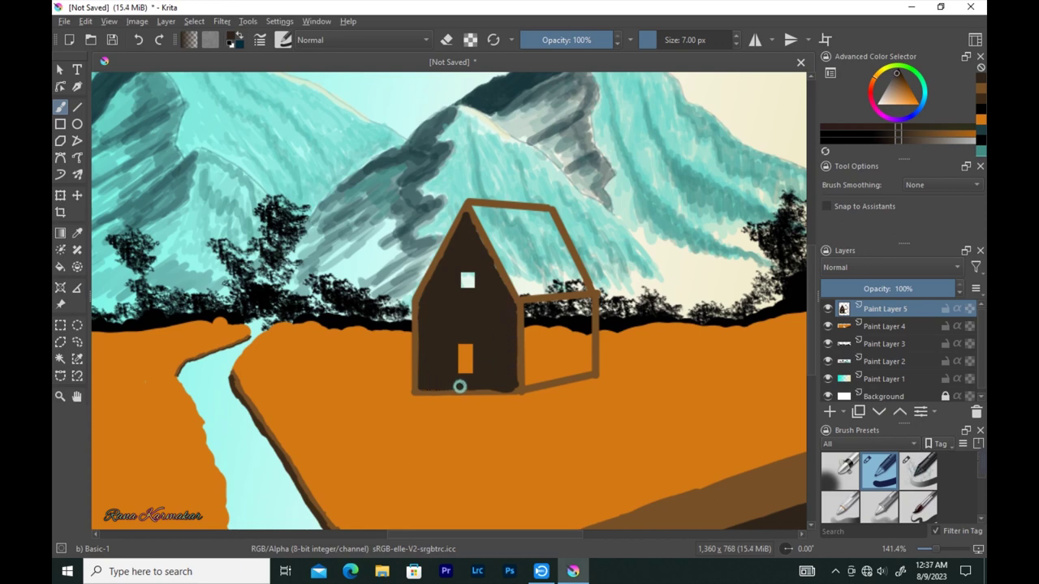
# Trace the roof edges and front wall edge with dark straight lines.
pyautogui.press('v')
pyautogui.moveTo(466, 201); pyautogui.dragTo(406, 317)
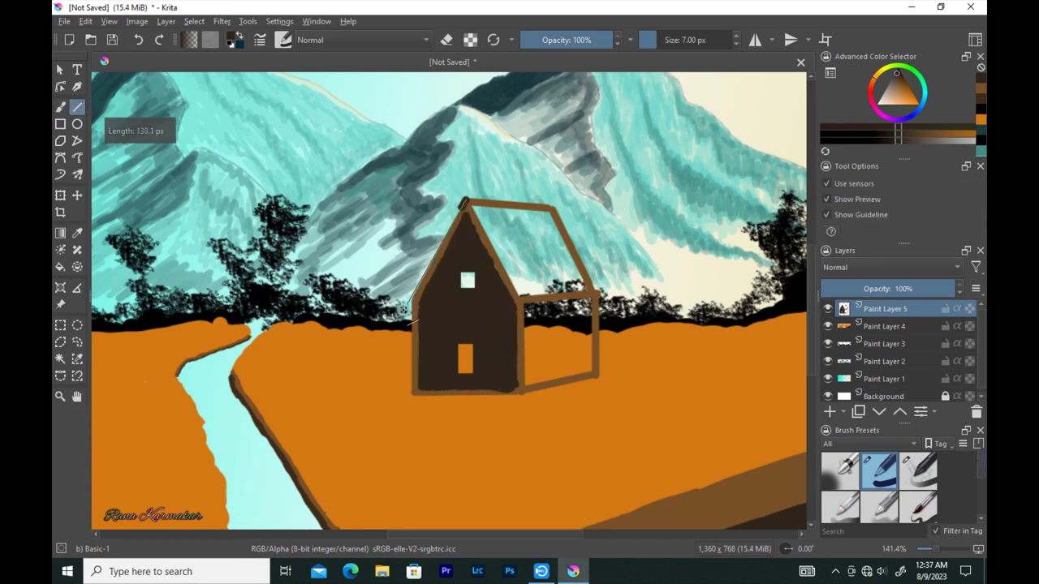
pyautogui.moveTo(468, 202)
pyautogui.mouseDown()
pyautogui.moveTo(510, 301)
pyautogui.moveTo(418, 305)
pyautogui.moveTo(419, 391)
pyautogui.moveTo(516, 390)
pyautogui.mouseUp()
pyautogui.click(863, 133)
pyautogui.moveTo(510, 306); pyautogui.dragTo(517, 390)
pyautogui.moveTo(468, 203)
pyautogui.mouseDown()
pyautogui.moveTo(418, 310)
pyautogui.moveTo(518, 305)
pyautogui.mouseUp()
# Fill the right roof slope with brown, discarding a trial light roof line.
pyautogui.keyDown('ctrl'); pyautogui.click(524, 222); pyautogui.keyUp('ctrl')
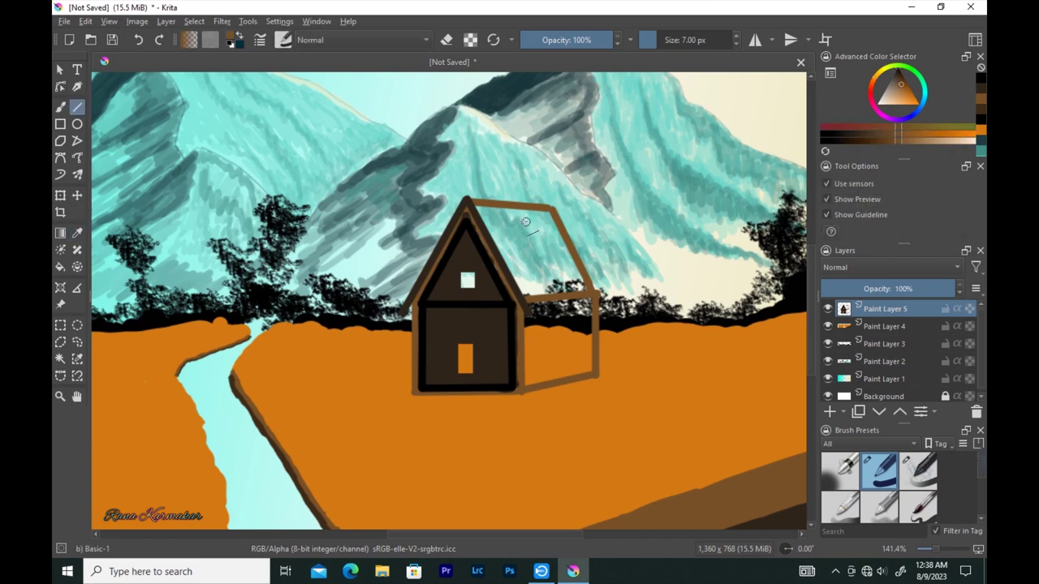
pyautogui.moveTo(475, 203); pyautogui.dragTo(538, 308)
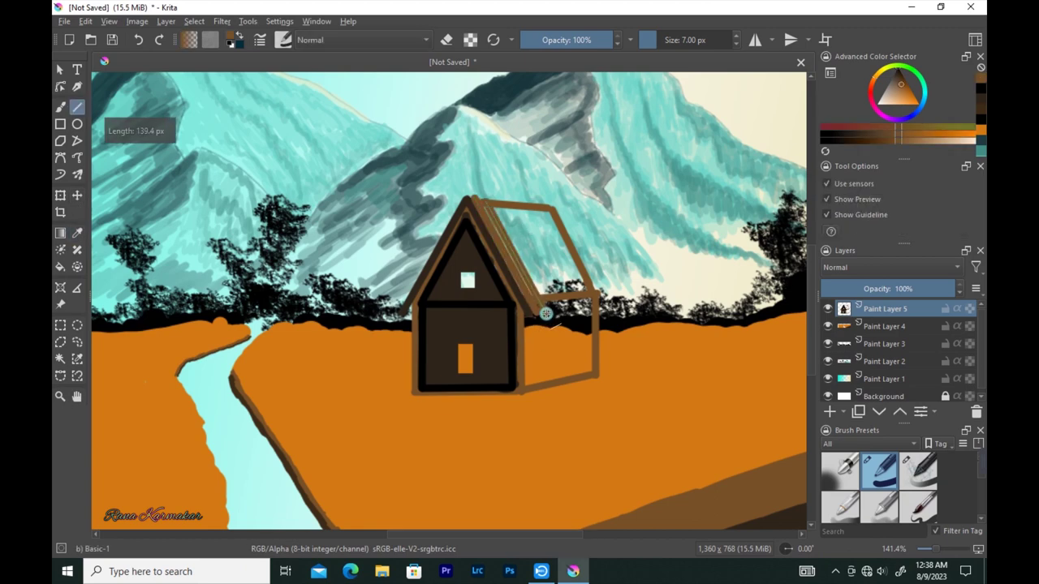
pyautogui.hotkey('ctrl', 'z')
pyautogui.press('b')
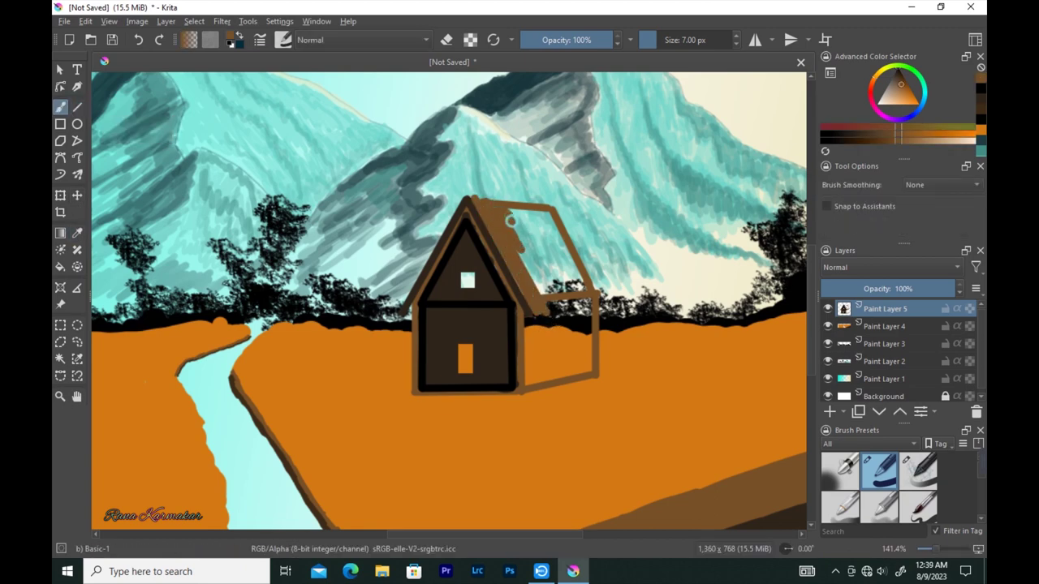
pyautogui.moveTo(524, 220)
pyautogui.mouseDown()
pyautogui.moveTo(572, 243)
pyautogui.moveTo(535, 284)
pyautogui.moveTo(566, 279)
pyautogui.mouseUp()
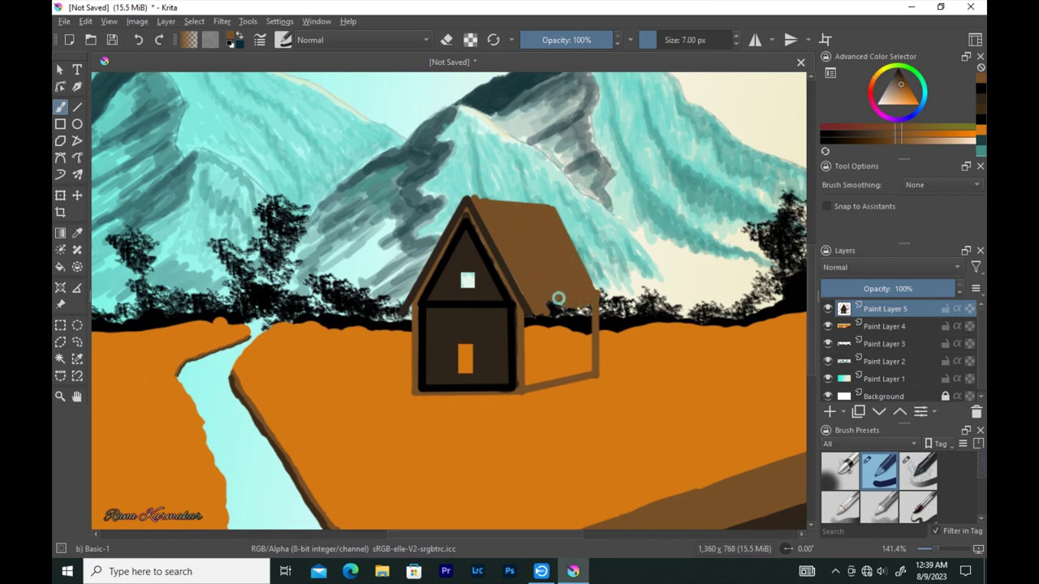
# Outline a window on the side wall and paint the side wall brown.
pyautogui.click(899, 137)
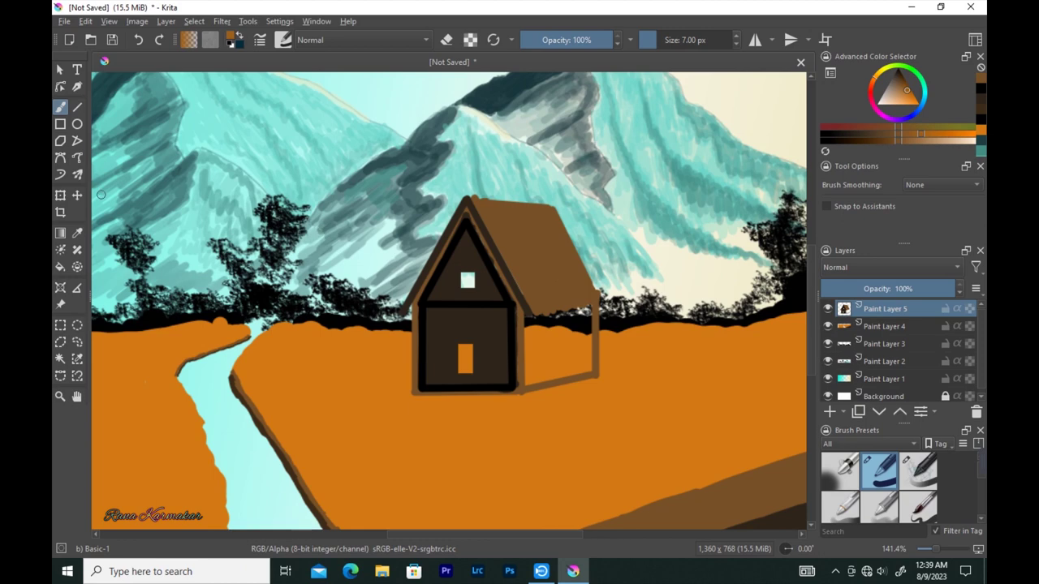
pyautogui.click(77, 141)
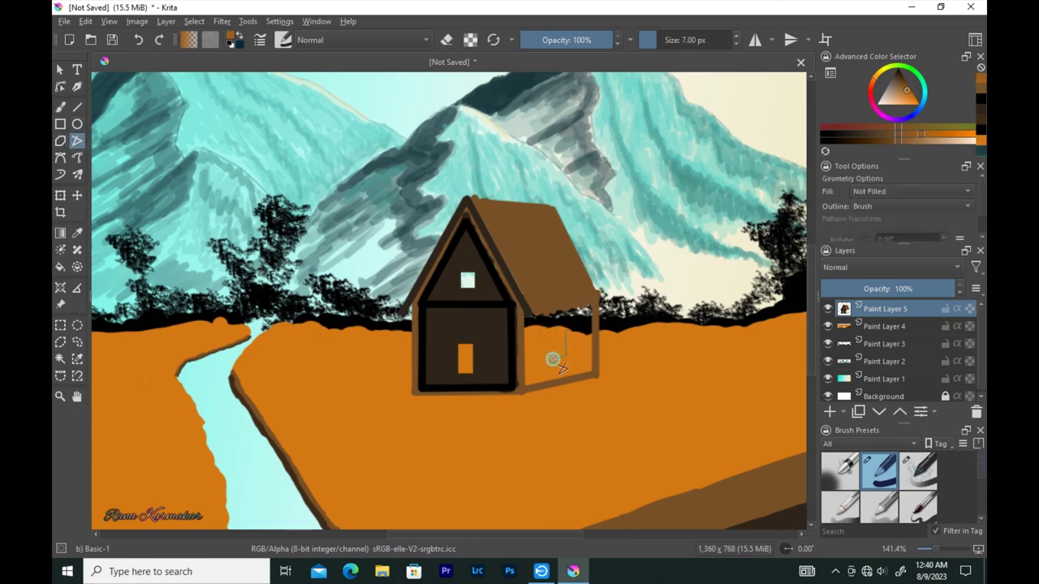
pyautogui.click(553, 359)
pyautogui.doubleClick(566, 336)
pyautogui.press('b')
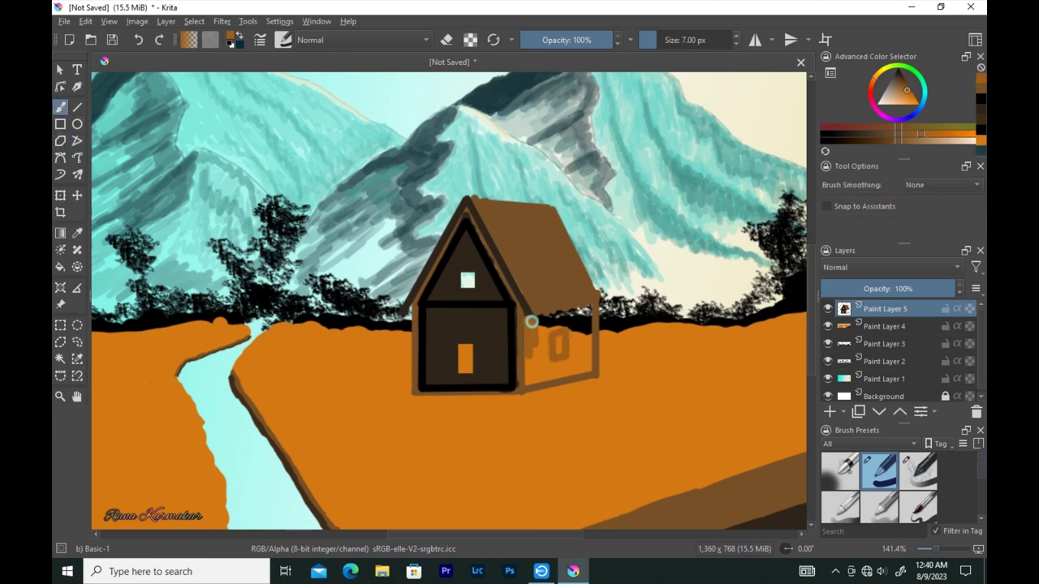
pyautogui.moveTo(582, 311)
pyautogui.mouseDown()
pyautogui.moveTo(575, 349)
pyautogui.moveTo(541, 366)
pyautogui.moveTo(536, 352)
pyautogui.mouseUp()
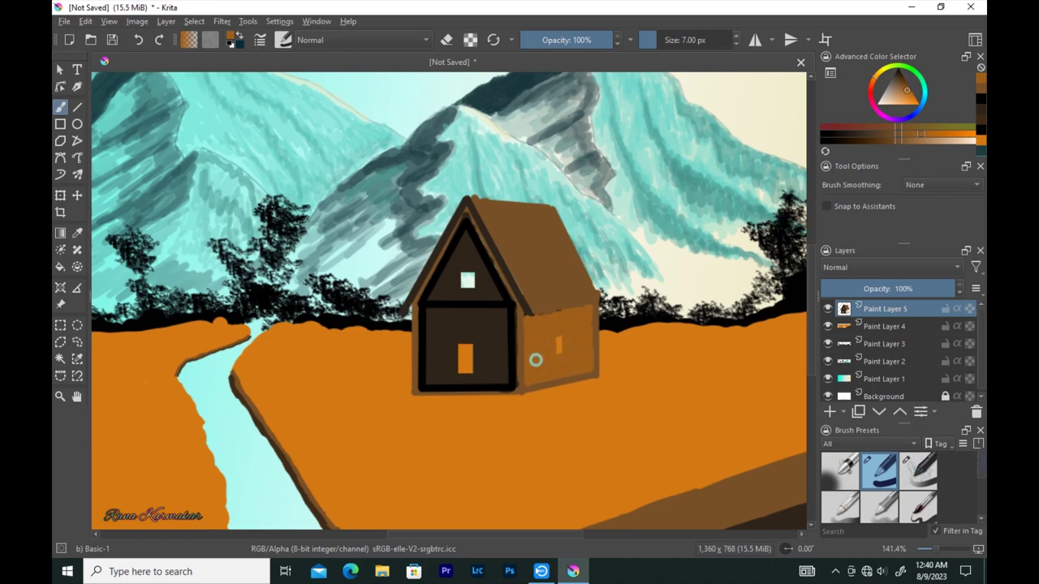
# Draw black 2 px steps below the door and divide the gable window into panes.
pyautogui.press('d')
pyautogui.click(77, 106)
pyautogui.moveTo(442, 386); pyautogui.dragTo(474, 388)
pyautogui.press('[')
pyautogui.press('[')
pyautogui.press('[')
pyautogui.moveTo(465, 347); pyautogui.dragTo(465, 372)
pyautogui.moveTo(467, 273)
pyautogui.mouseDown()
pyautogui.moveTo(468, 287)
pyautogui.moveTo(474, 280)
pyautogui.mouseUp()
# Draw cross panes in the side window with straight lines.
pyautogui.press('e')
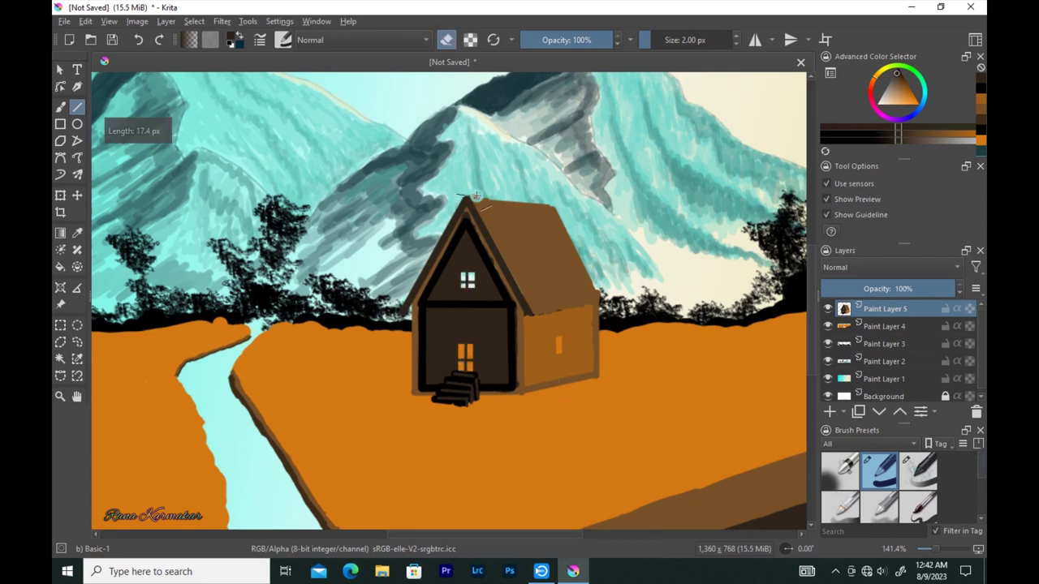
pyautogui.click(76, 141)
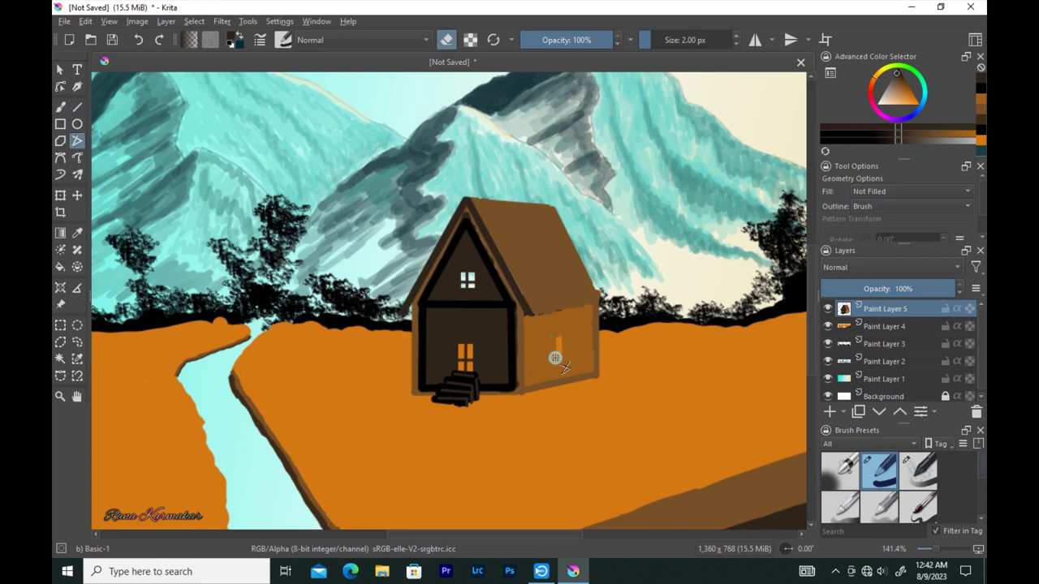
pyautogui.press('b')
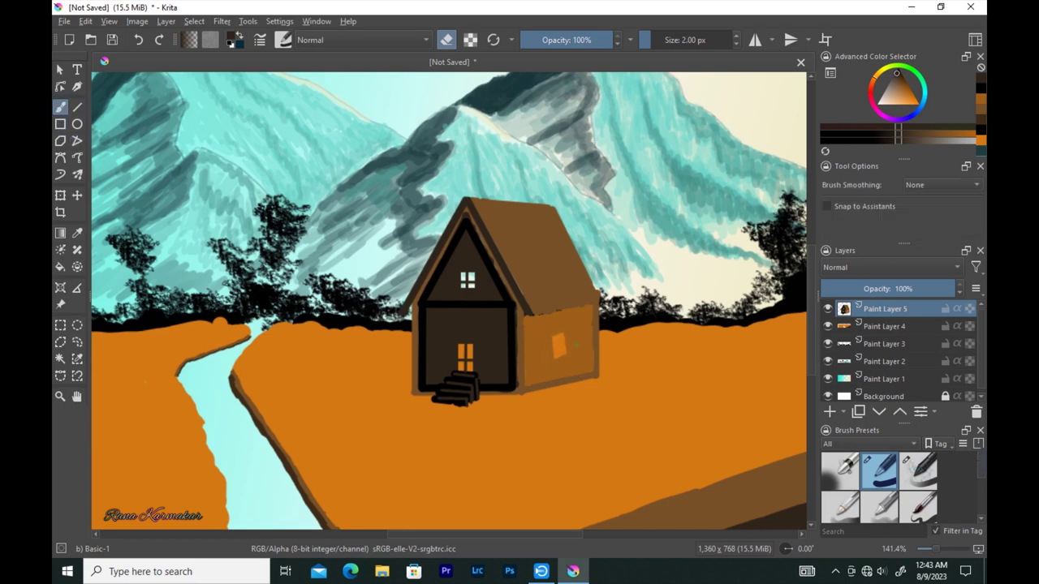
pyautogui.press('b')
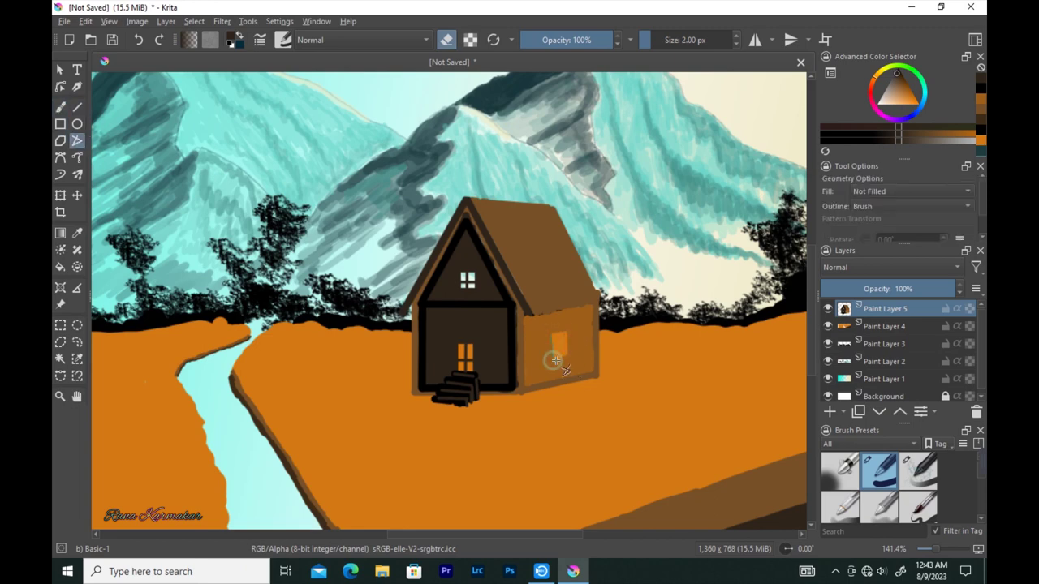
pyautogui.click(61, 109)
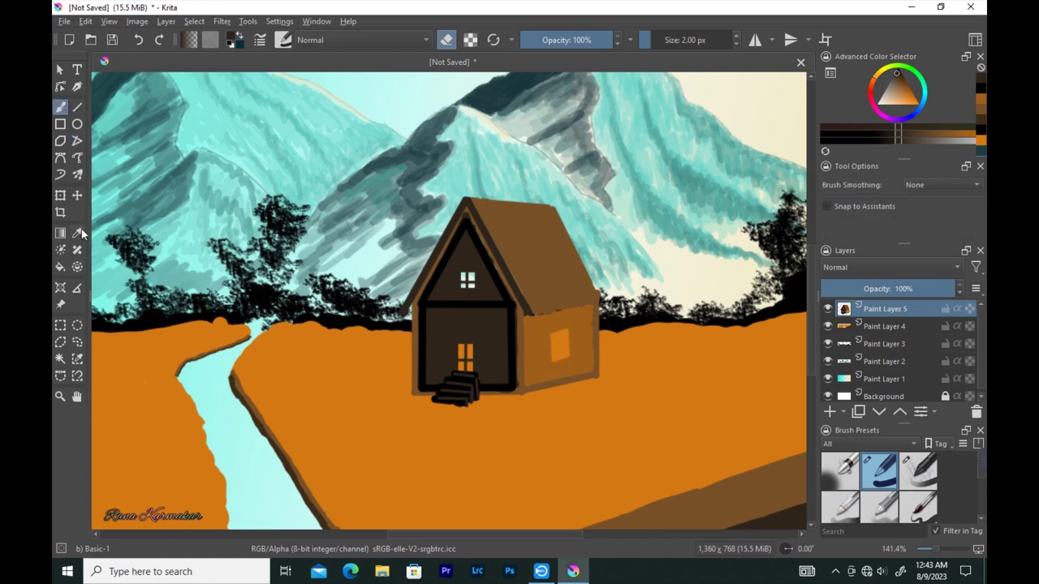
pyautogui.click(77, 107)
pyautogui.moveTo(559, 331)
pyautogui.mouseDown()
pyautogui.moveTo(559, 362)
pyautogui.moveTo(568, 344)
pyautogui.moveTo(552, 309)
pyautogui.mouseUp()
# Add short dark-brown touch-up lines near the roof corner, door and side window.
pyautogui.keyDown('ctrl'); pyautogui.click(566, 378); pyautogui.keyUp('ctrl')
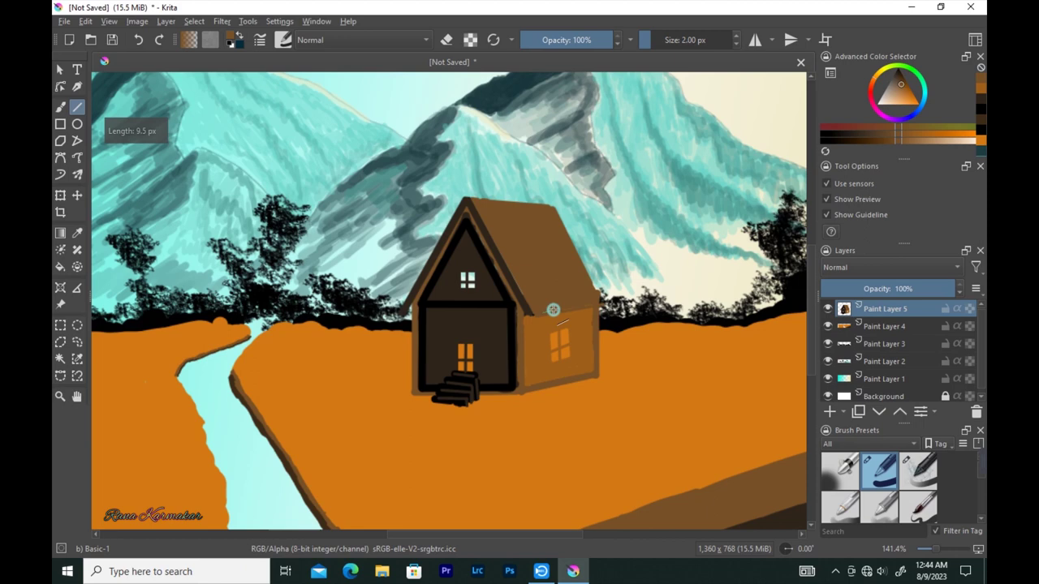
pyautogui.moveTo(600, 300); pyautogui.dragTo(585, 308)
pyautogui.moveTo(415, 317)
pyautogui.mouseDown()
pyautogui.moveTo(410, 302)
pyautogui.moveTo(413, 315)
pyautogui.moveTo(462, 318)
pyautogui.mouseUp()
pyautogui.press('e')
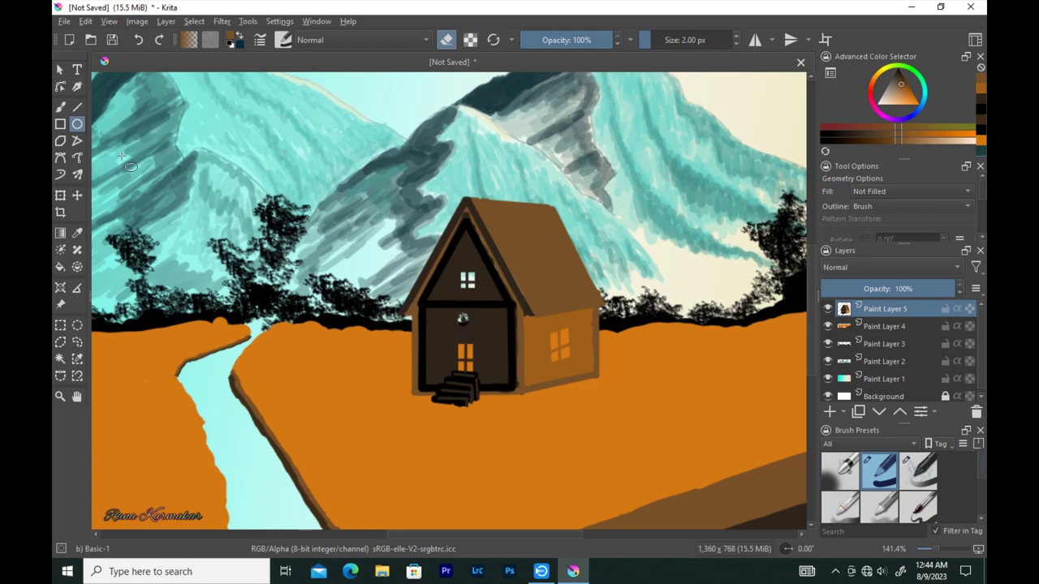
pyautogui.press('b')
pyautogui.click(77, 106)
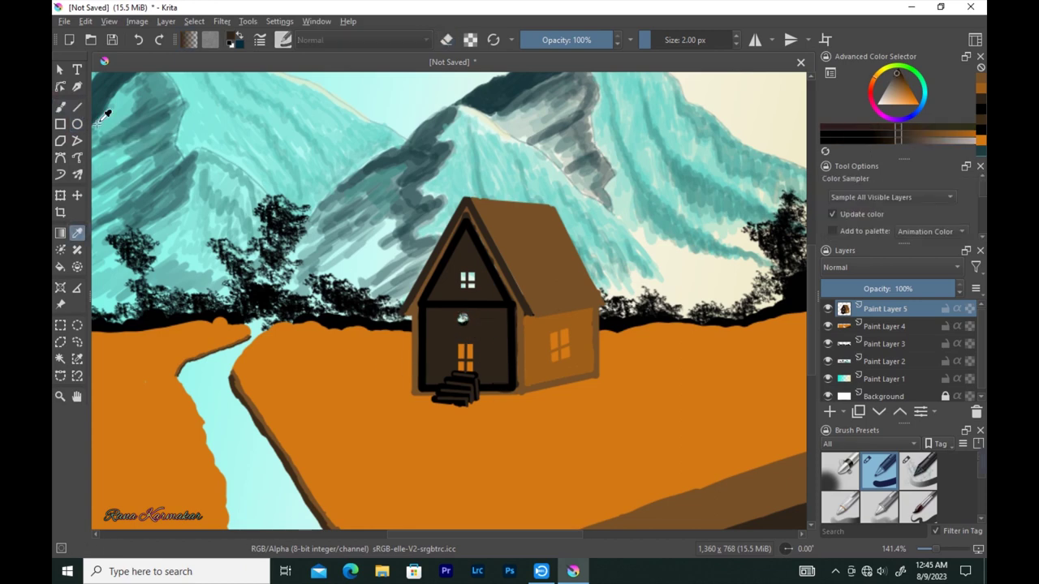
pyautogui.moveTo(459, 315); pyautogui.dragTo(466, 324)
pyautogui.moveTo(568, 365); pyautogui.dragTo(559, 372)
# Draw the chimney's sides rising from the roof, redrawing one, then zoom to check it.
pyautogui.moveTo(523, 240); pyautogui.dragTo(523, 203)
pyautogui.moveTo(516, 241); pyautogui.dragTo(517, 198)
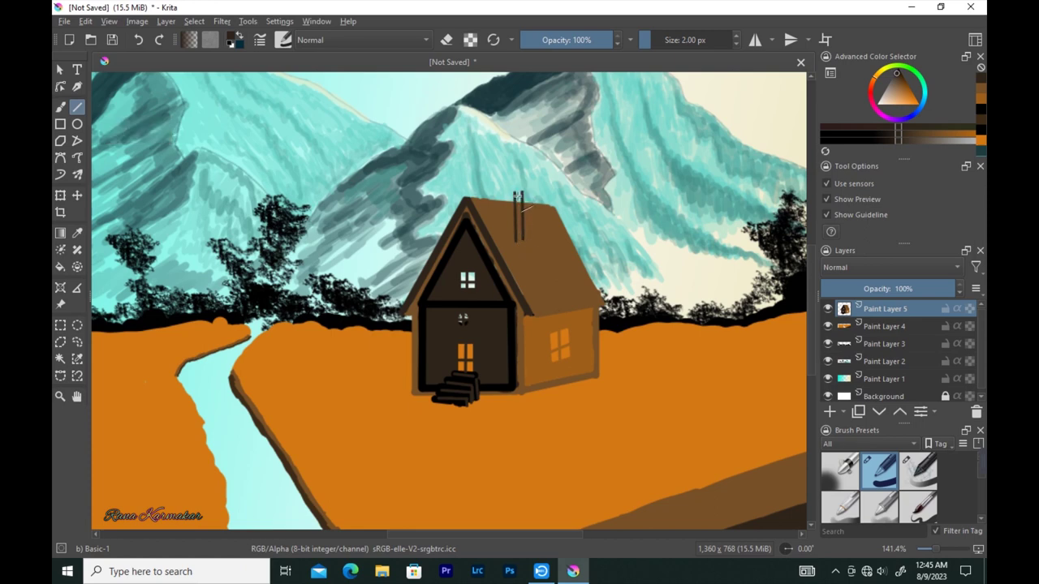
pyautogui.moveTo(523, 241); pyautogui.dragTo(520, 197)
pyautogui.press('e')
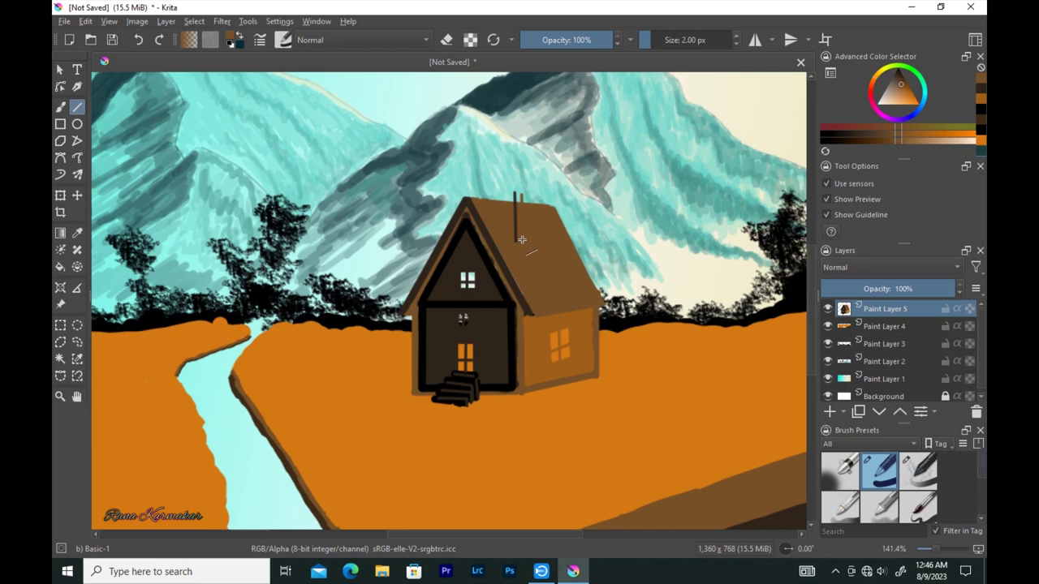
pyautogui.moveTo(521, 241)
pyautogui.mouseDown()
pyautogui.moveTo(521, 193)
pyautogui.moveTo(518, 240)
pyautogui.mouseUp()
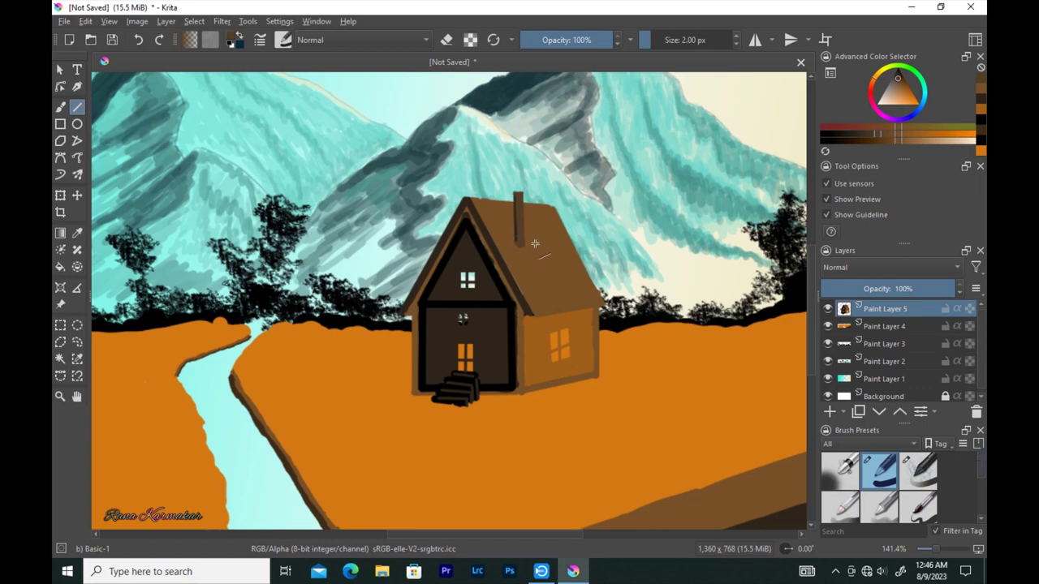
pyautogui.press('+')
pyautogui.press('+')
pyautogui.press('-')
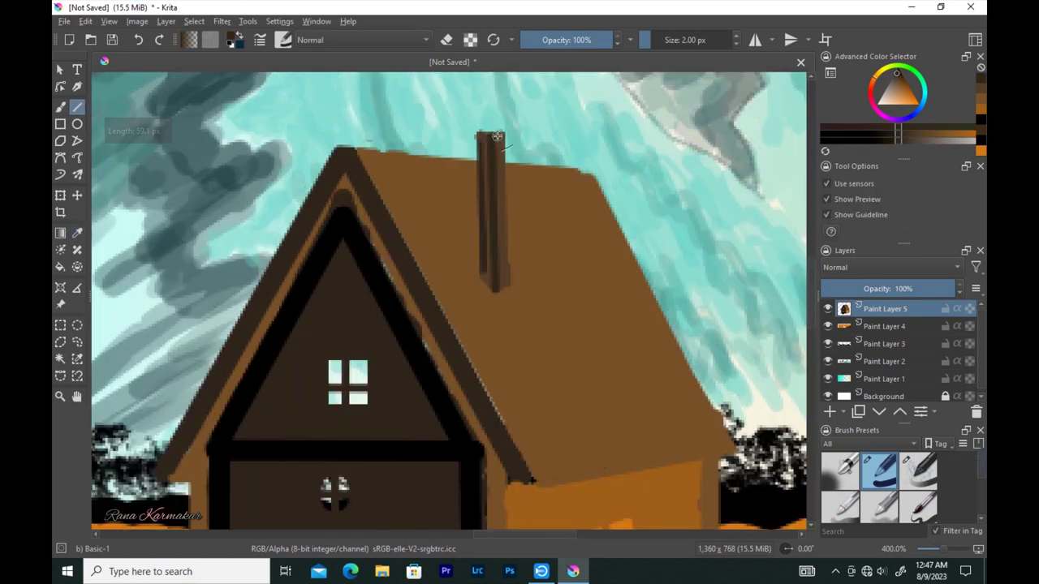
pyautogui.press('-')
pyautogui.press('-')
pyautogui.press('-')
pyautogui.press('-')
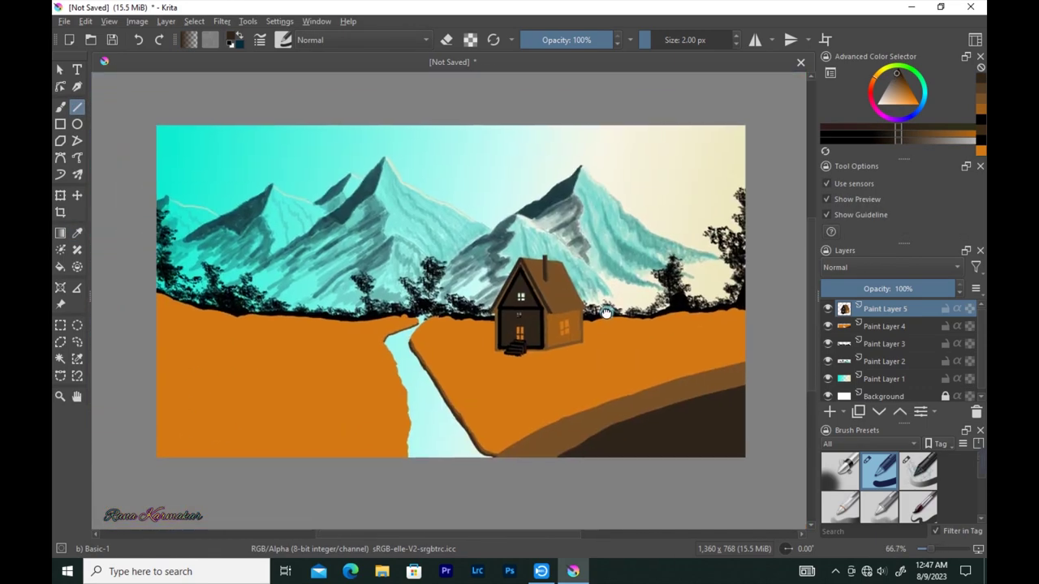
# On Paint Layer 4, paint a darker orange shadow across the field beside the cabin.
pyautogui.click(884, 325)
pyautogui.click(60, 107)
pyautogui.click(908, 99)
pyautogui.click(901, 82)
pyautogui.press(']')
pyautogui.press(']')
pyautogui.press(']')
pyautogui.moveTo(538, 355)
pyautogui.mouseDown()
pyautogui.moveTo(434, 367)
pyautogui.moveTo(428, 355)
pyautogui.moveTo(461, 361)
pyautogui.mouseUp()
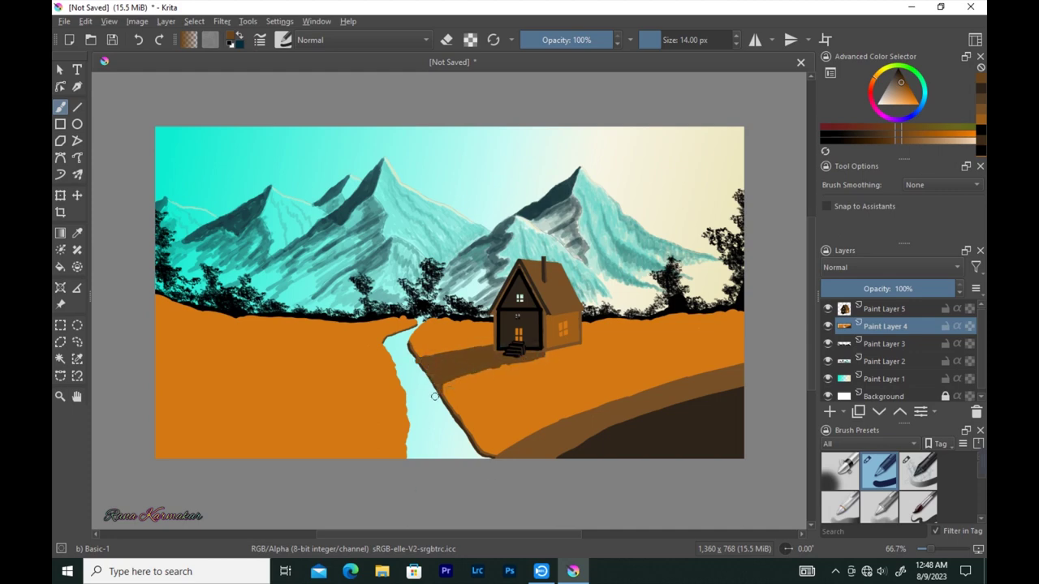
pyautogui.press('[')
pyautogui.press('[')
pyautogui.press('[')
# On a new Paint Layer 6, draw bare tree trunks and branches in the left field and beside the cabin.
pyautogui.press('Insert')
pyautogui.click(283, 39)
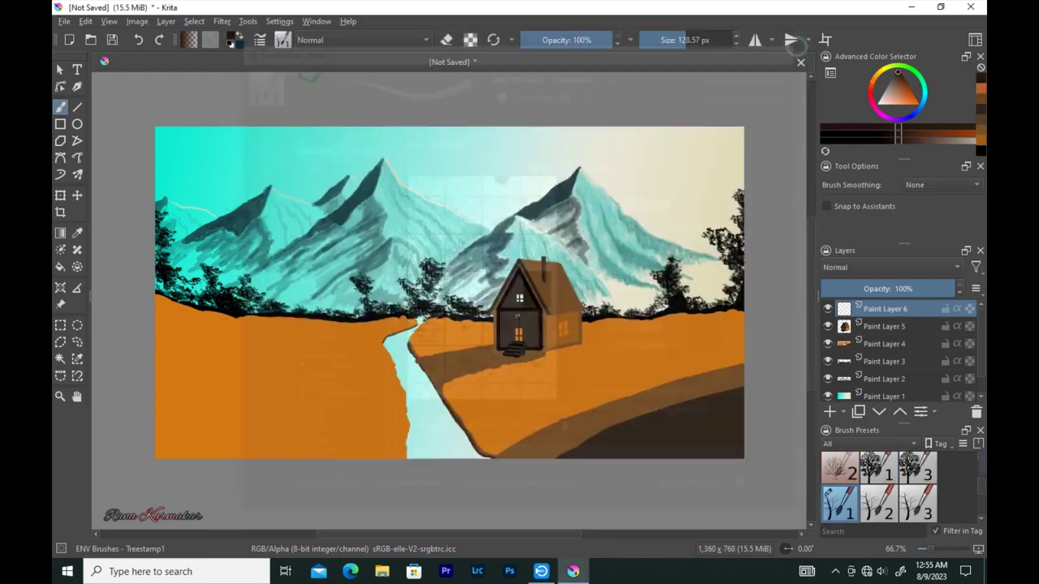
pyautogui.moveTo(212, 308); pyautogui.dragTo(216, 422)
pyautogui.moveTo(300, 215); pyautogui.dragTo(301, 353)
pyautogui.moveTo(286, 226)
pyautogui.mouseDown()
pyautogui.moveTo(288, 284)
pyautogui.moveTo(305, 280)
pyautogui.moveTo(298, 285)
pyautogui.mouseUp()
pyautogui.moveTo(374, 248); pyautogui.dragTo(375, 331)
pyautogui.moveTo(378, 258); pyautogui.dragTo(379, 282)
pyautogui.moveTo(302, 329); pyautogui.dragTo(304, 369)
pyautogui.moveTo(189, 207)
pyautogui.mouseDown()
pyautogui.moveTo(192, 337)
pyautogui.moveTo(191, 267)
pyautogui.mouseUp()
pyautogui.moveTo(213, 193); pyautogui.dragTo(199, 253)
pyautogui.moveTo(599, 247)
pyautogui.mouseDown()
pyautogui.moveTo(598, 348)
pyautogui.moveTo(585, 290)
pyautogui.mouseUp()
# Stamp orange-brown autumn foliage onto each bare tree with Treestamp1, thickening the canopies.
pyautogui.press('F5')
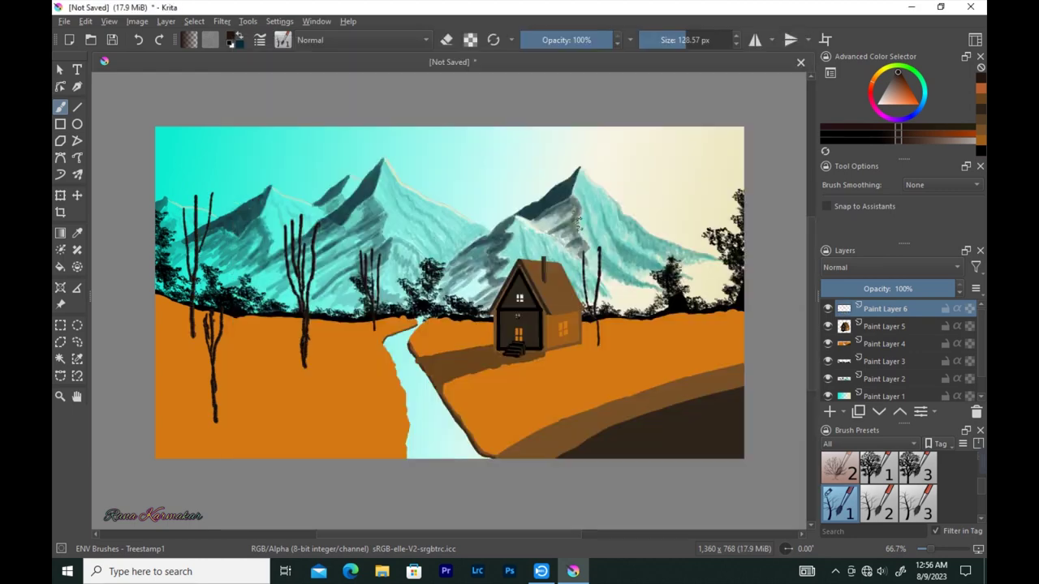
pyautogui.press('F5')
pyautogui.moveTo(598, 248); pyautogui.dragTo(602, 280)
pyautogui.moveTo(578, 235); pyautogui.dragTo(586, 288)
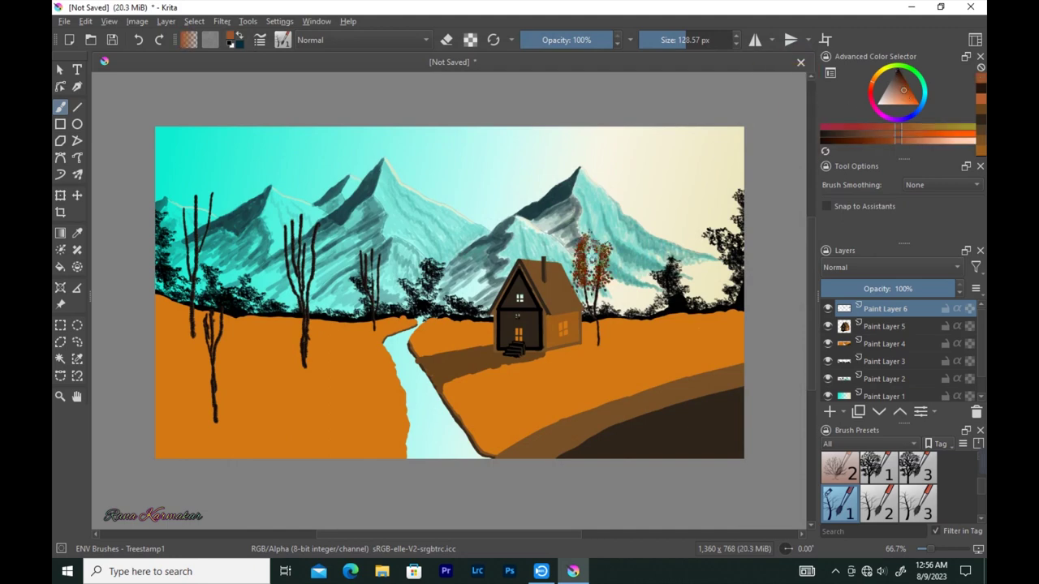
pyautogui.moveTo(191, 175); pyautogui.dragTo(198, 235)
pyautogui.moveTo(209, 307); pyautogui.dragTo(212, 357)
pyautogui.moveTo(280, 202); pyautogui.dragTo(288, 288)
pyautogui.moveTo(316, 207); pyautogui.dragTo(302, 304)
pyautogui.moveTo(367, 240)
pyautogui.mouseDown()
pyautogui.moveTo(375, 232)
pyautogui.moveTo(373, 288)
pyautogui.mouseUp()
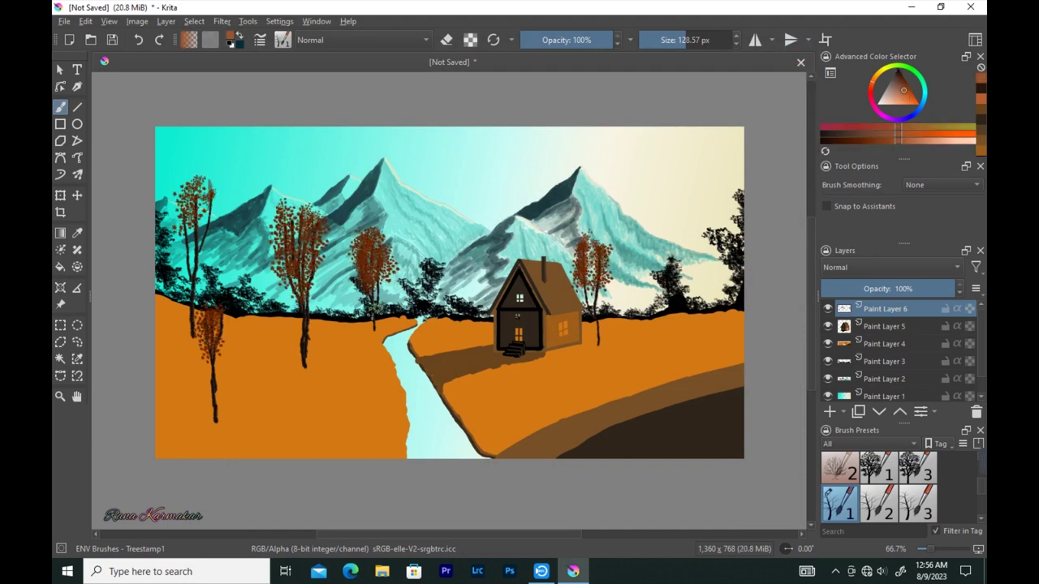
pyautogui.moveTo(212, 171); pyautogui.dragTo(183, 240)
pyautogui.moveTo(195, 151); pyautogui.dragTo(193, 259)
pyautogui.moveTo(294, 180); pyautogui.dragTo(304, 241)
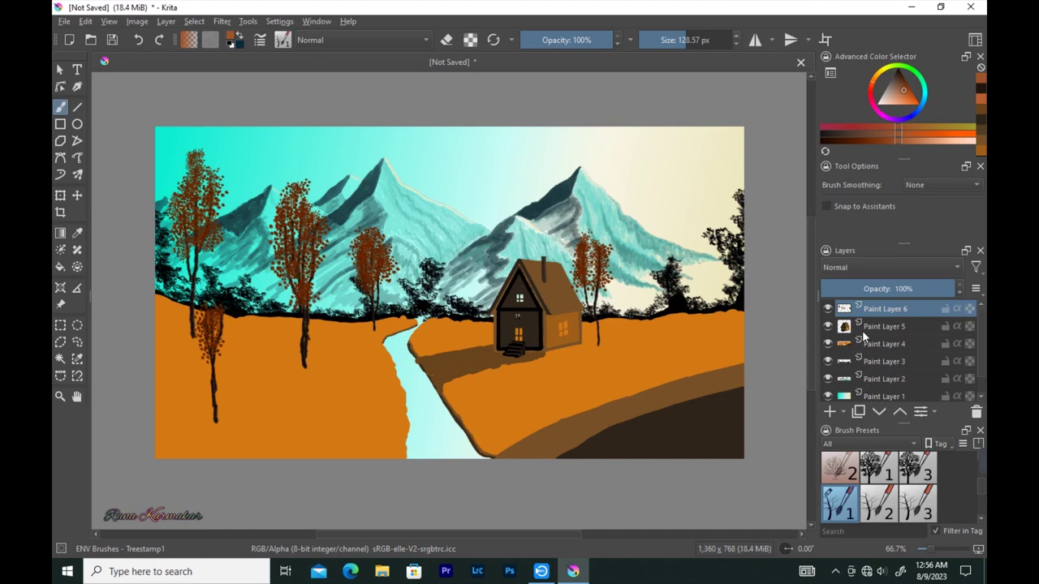
# Back on Paint Layer 4, load a plain round brush and sample dark brown.
pyautogui.click(884, 343)
pyautogui.click(282, 40)
pyautogui.scroll(5, 422, 228)
pyautogui.click(338, 86)
pyautogui.keyDown('ctrl'); pyautogui.click(304, 340); pyautogui.keyUp('ctrl')
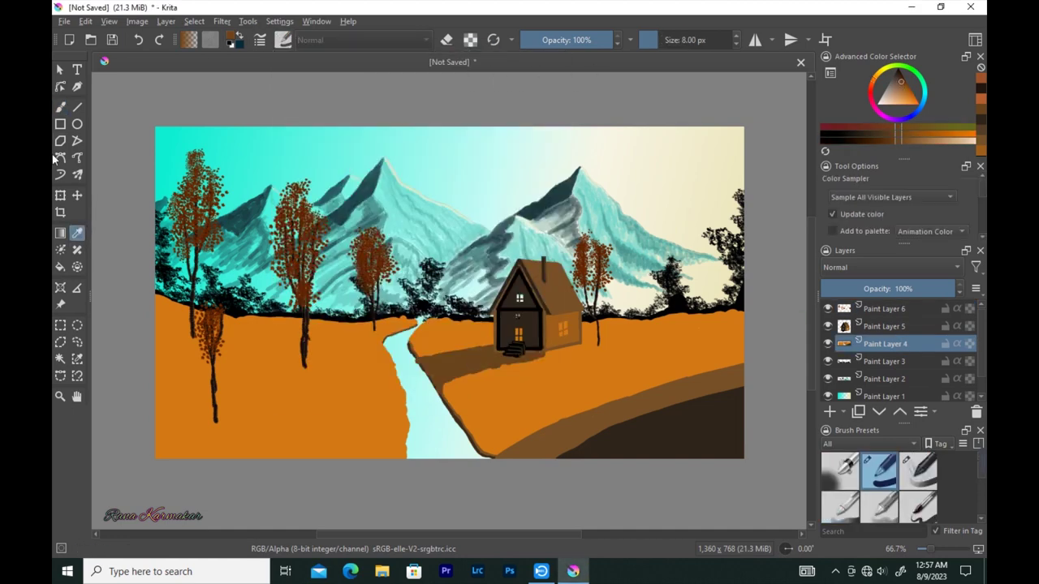
# With a smaller brush, paint dark brown shadows leftward from the middle and small trees' bases.
pyautogui.press('[')
pyautogui.press('[')
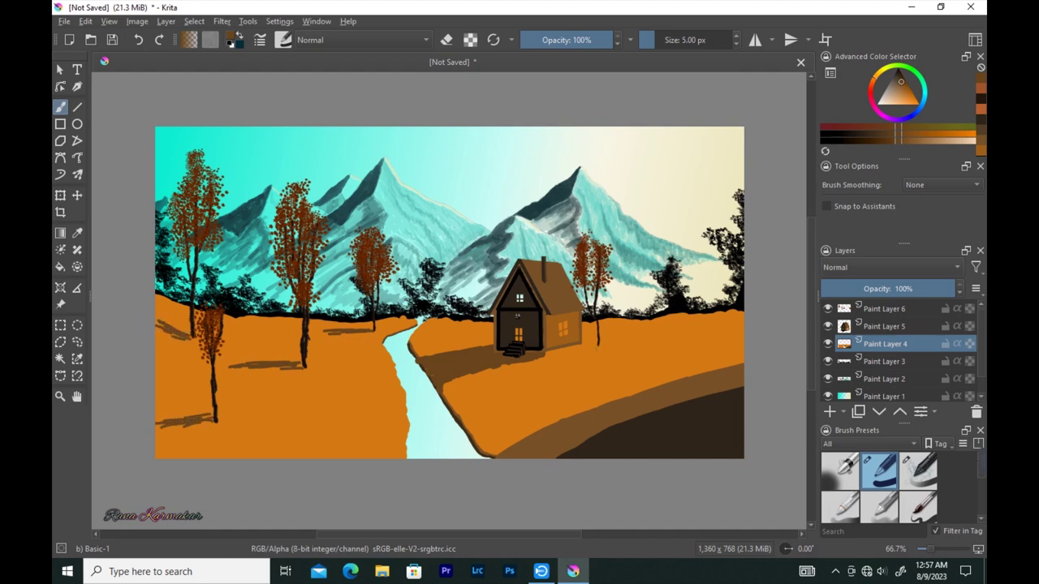
pyautogui.press('[')
pyautogui.moveTo(353, 329); pyautogui.dragTo(301, 331)
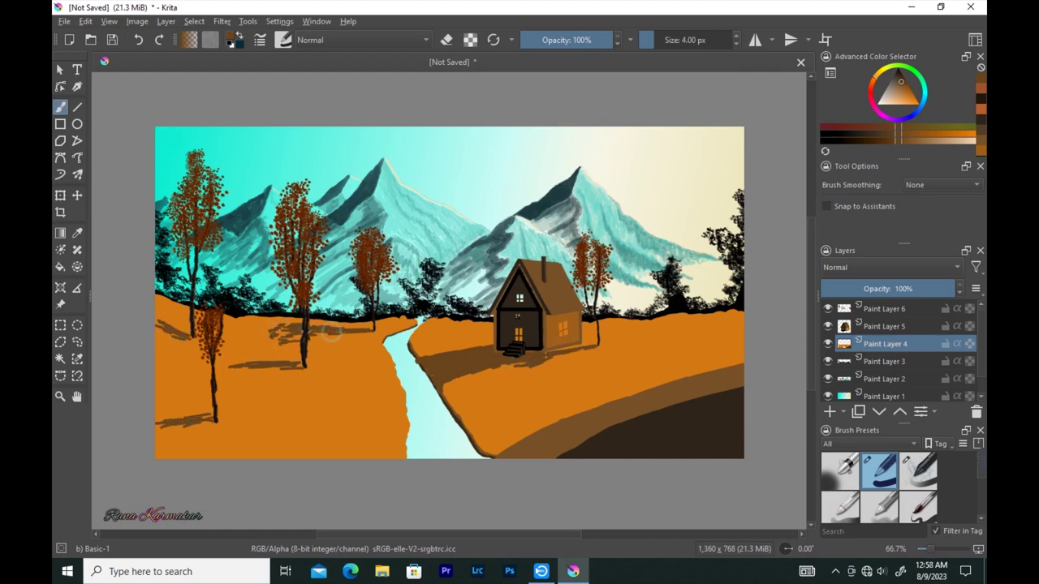
pyautogui.moveTo(209, 359)
pyautogui.mouseDown()
pyautogui.moveTo(153, 365)
pyautogui.moveTo(229, 364)
pyautogui.mouseUp()
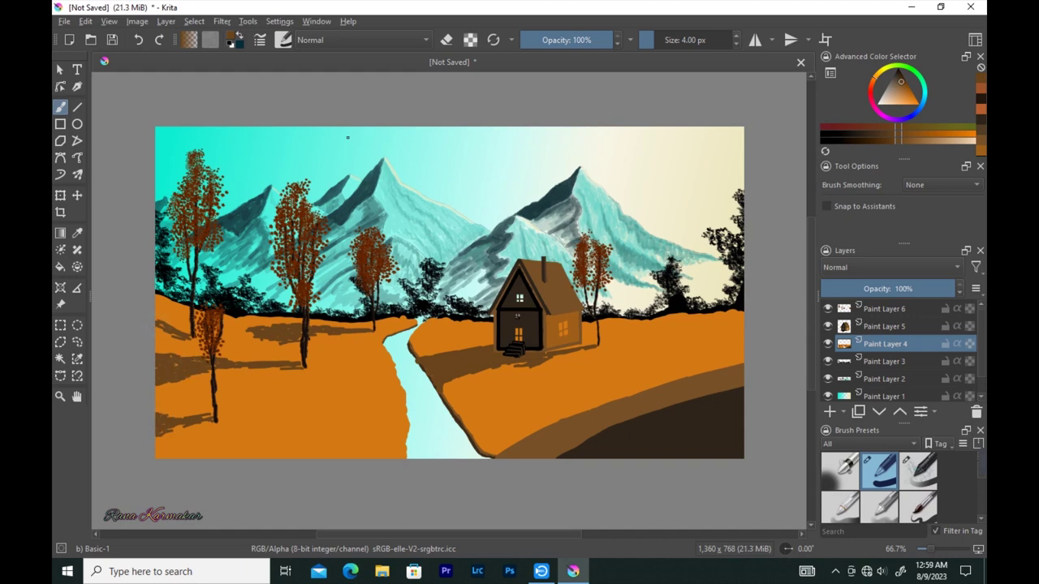
pyautogui.click(884, 309)
pyautogui.press('F6')
# Paint greenish-yellow leaves over all six trees with the TreeGen2 leaf brush, shrunk to about 281 px.
pyautogui.moveTo(551, 159); pyautogui.dragTo(551, 110)
pyautogui.click(494, 136)
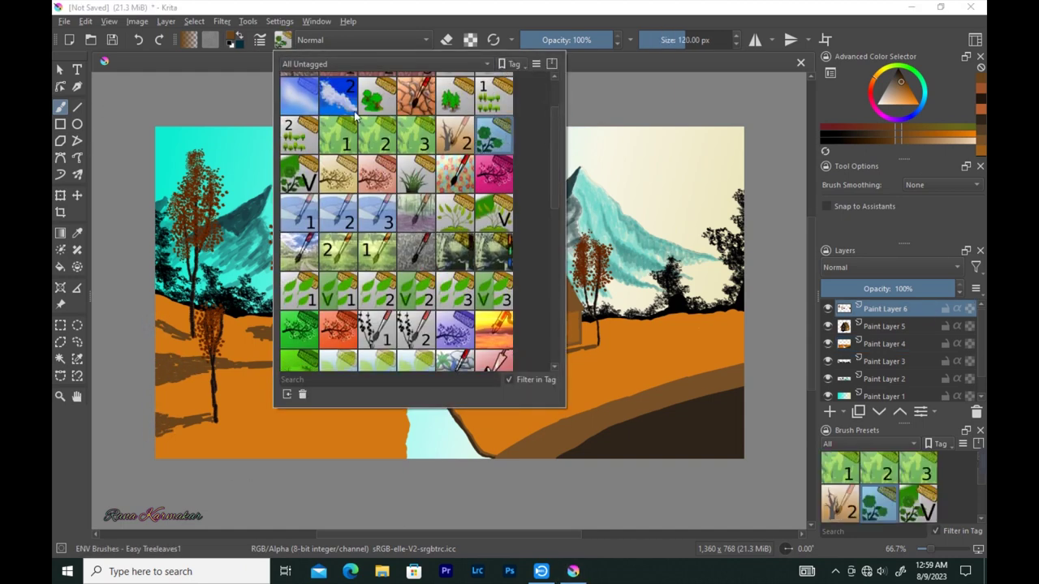
pyautogui.press('F5')
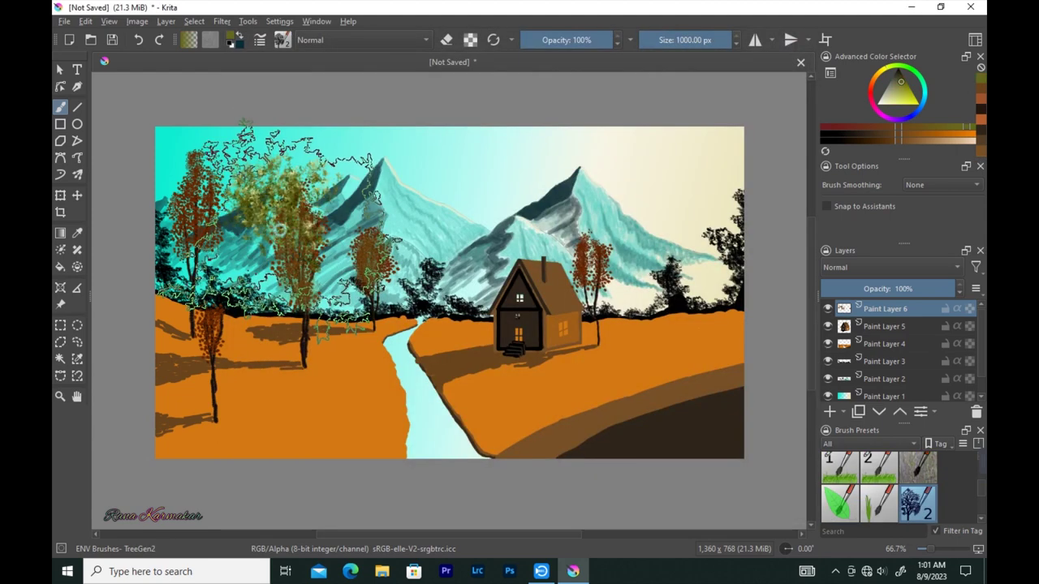
pyautogui.moveTo(280, 230); pyautogui.dragTo(203, 230)
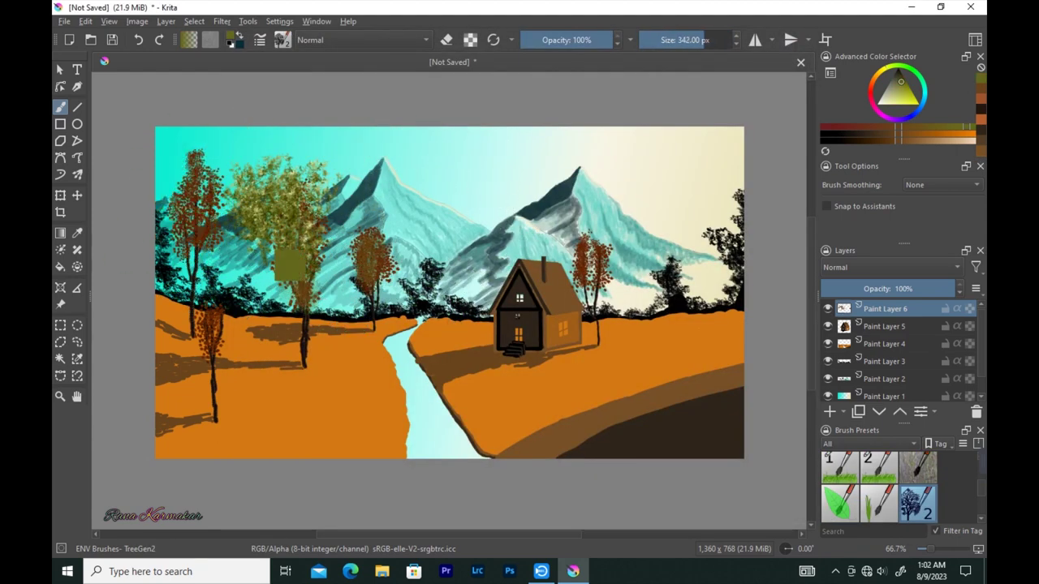
pyautogui.moveTo(280, 243)
pyautogui.mouseDown()
pyautogui.moveTo(300, 195)
pyautogui.moveTo(306, 243)
pyautogui.mouseUp()
pyautogui.moveTo(195, 162); pyautogui.dragTo(195, 267)
pyautogui.moveTo(219, 324); pyautogui.dragTo(243, 345)
pyautogui.moveTo(203, 300); pyautogui.dragTo(212, 349)
pyautogui.moveTo(357, 235); pyautogui.dragTo(378, 276)
pyautogui.moveTo(588, 235)
pyautogui.mouseDown()
pyautogui.moveTo(597, 284)
pyautogui.moveTo(596, 223)
pyautogui.mouseUp()
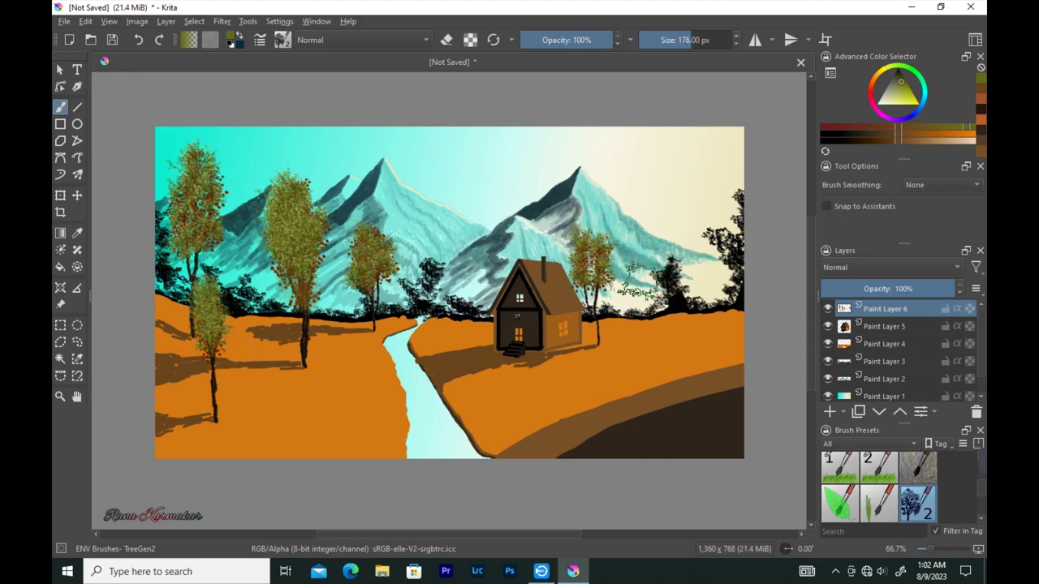
# Select Paint Layer 1, open the brush presets, and sample cyan from the sky.
pyautogui.scroll(-1, 979, 335)
pyautogui.click(885, 374)
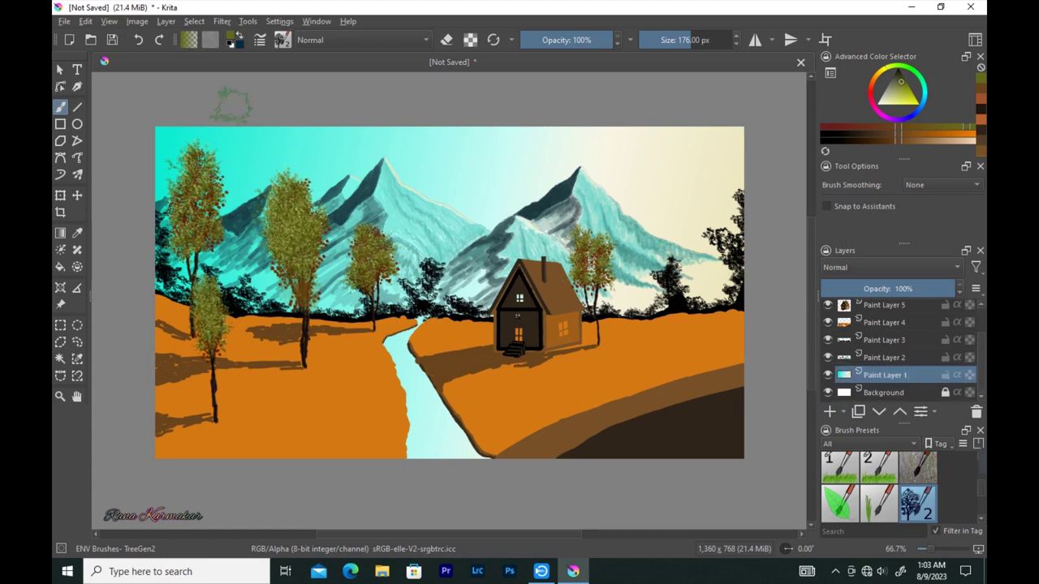
pyautogui.click(282, 40)
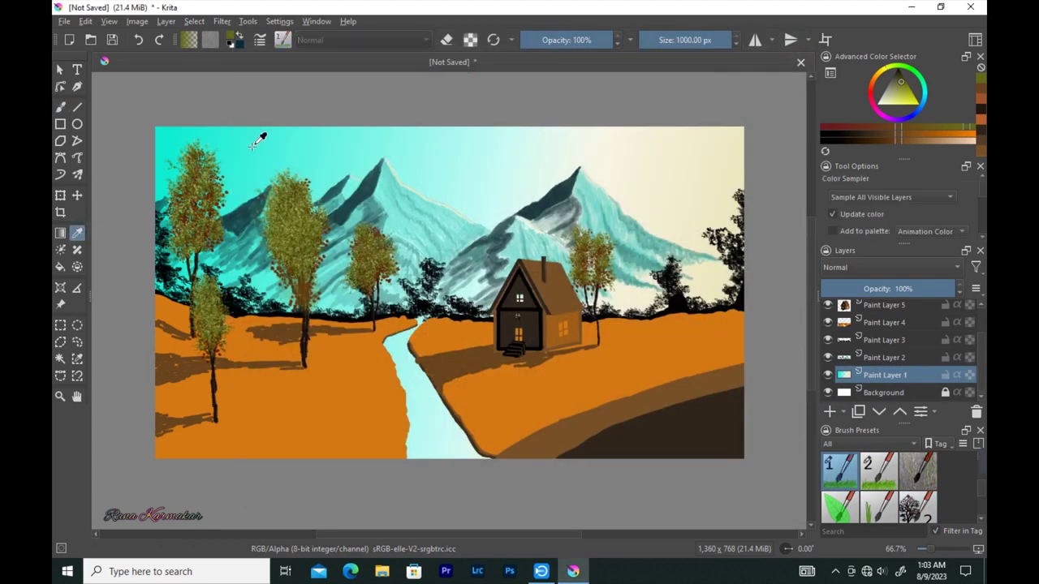
pyautogui.click(257, 140)
# Paint cyan ripples along the river, then dark grass along the left river bank.
pyautogui.press('b')
pyautogui.moveTo(402, 337); pyautogui.dragTo(442, 455)
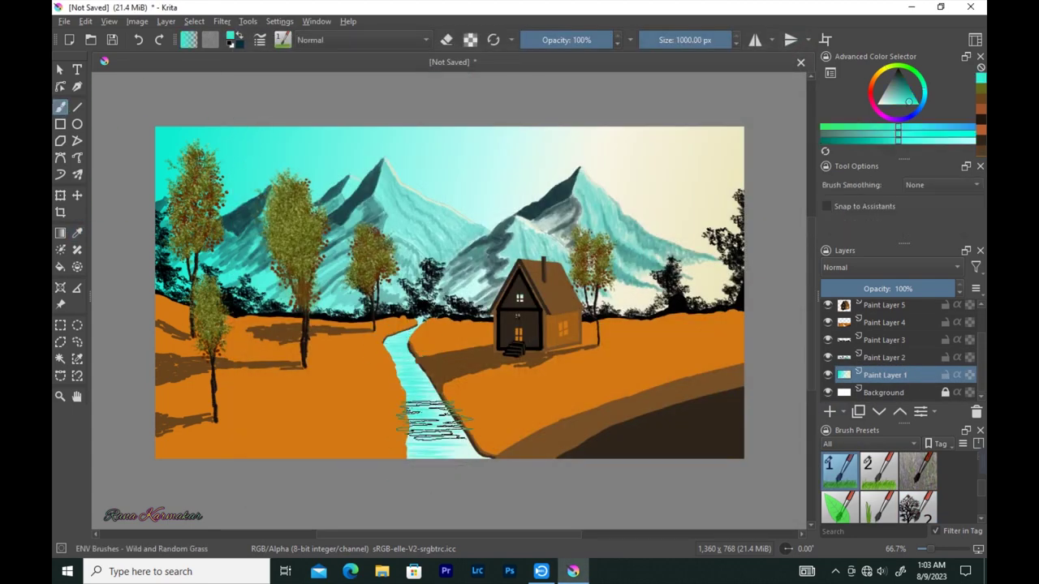
pyautogui.click(827, 152)
pyautogui.moveTo(425, 339); pyautogui.dragTo(426, 377)
pyautogui.hotkey('ctrl', 'z')
pyautogui.moveTo(382, 331); pyautogui.dragTo(399, 401)
# On a new Paint Layer 7, paint tall dark wild grass across the left and right foreground fields.
pyautogui.press('Insert')
pyautogui.press('F5')
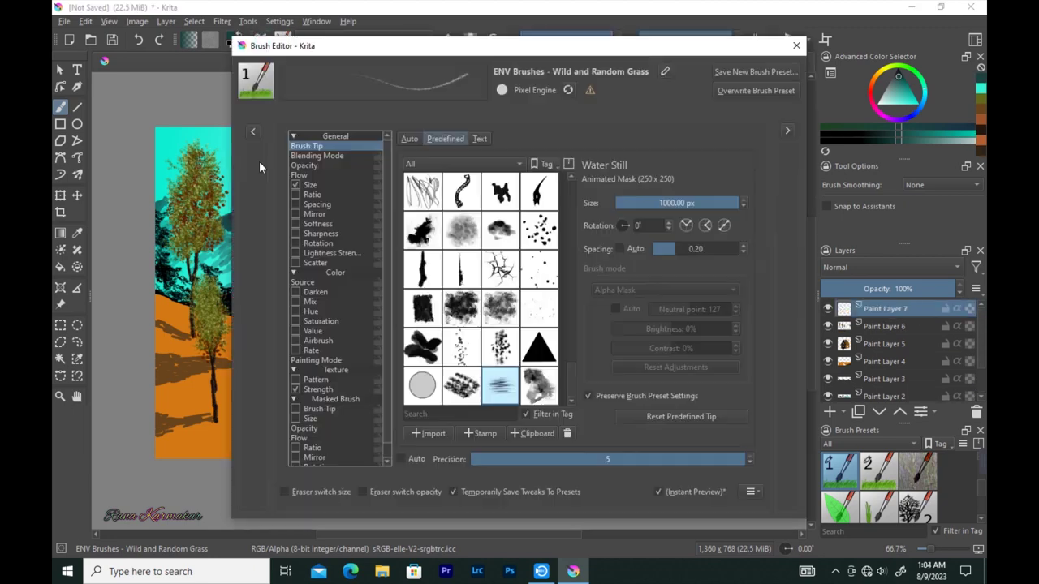
pyautogui.press('F5')
pyautogui.moveTo(158, 430)
pyautogui.mouseDown()
pyautogui.moveTo(538, 433)
pyautogui.moveTo(649, 415)
pyautogui.moveTo(719, 425)
pyautogui.moveTo(505, 445)
pyautogui.moveTo(535, 438)
pyautogui.mouseUp()
pyautogui.moveTo(730, 422)
pyautogui.mouseDown()
pyautogui.moveTo(730, 365)
pyautogui.moveTo(672, 360)
pyautogui.moveTo(572, 398)
pyautogui.moveTo(723, 420)
pyautogui.moveTo(163, 395)
pyautogui.moveTo(323, 442)
pyautogui.mouseUp()
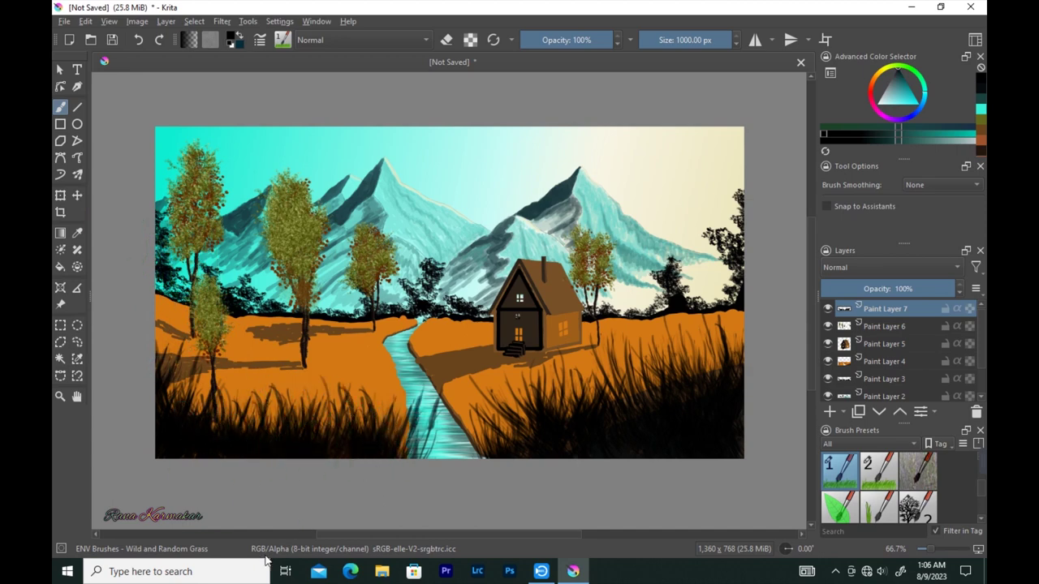
pyautogui.moveTo(619, 427)
pyautogui.mouseDown()
pyautogui.moveTo(738, 410)
pyautogui.moveTo(563, 431)
pyautogui.mouseUp()
pyautogui.moveTo(279, 441)
pyautogui.mouseDown()
pyautogui.moveTo(204, 424)
pyautogui.moveTo(273, 417)
pyautogui.mouseUp()
pyautogui.click(884, 353)
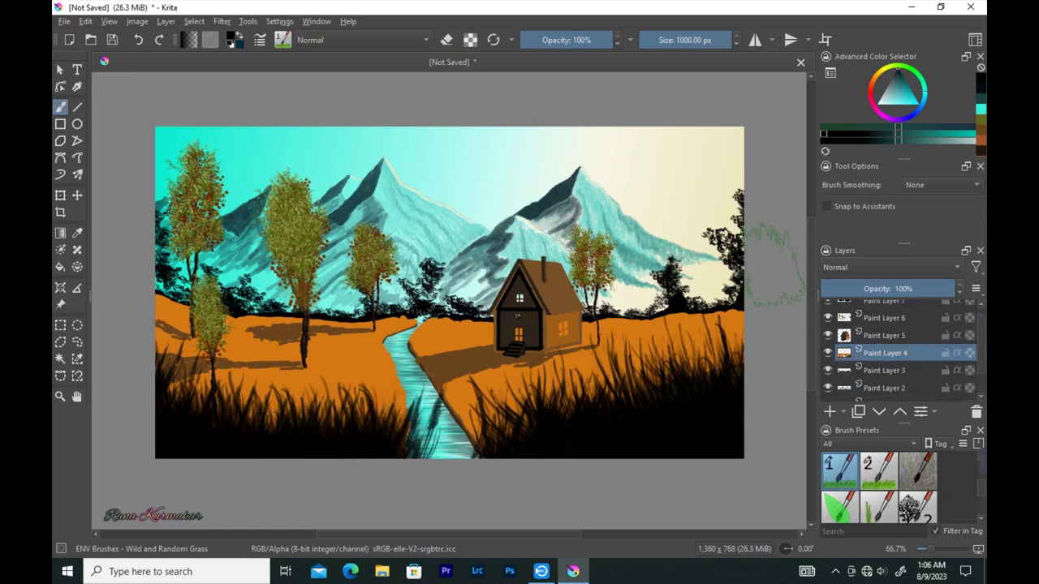
# With the Basic-1 round brush, light the lower, gable and side cabin windows bright yellow.
pyautogui.click(282, 40)
pyautogui.scroll(5, 406, 203)
pyautogui.click(297, 87)
pyautogui.click(912, 99)
pyautogui.moveTo(516, 328); pyautogui.dragTo(520, 337)
pyautogui.moveTo(521, 300); pyautogui.dragTo(519, 297)
pyautogui.moveTo(560, 325); pyautogui.dragTo(564, 332)
# On a new Paint Layer 8, sign the painting in black 1 px strokes at bottom-right.
pyautogui.press('Insert')
pyautogui.press('d')
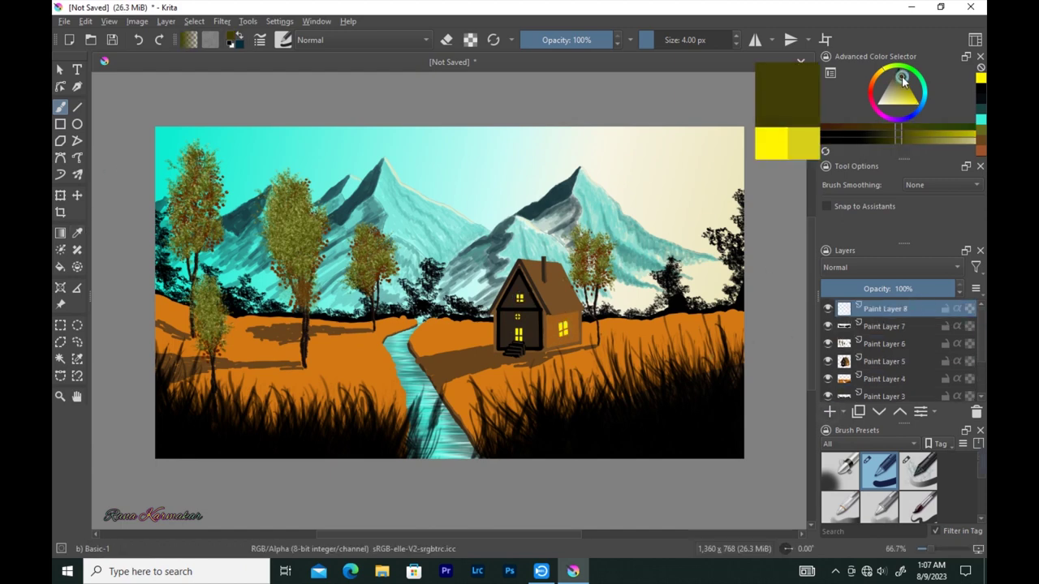
pyautogui.scroll(6, 390, 323)
pyautogui.press('[')
pyautogui.press('[')
pyautogui.press('[')
pyautogui.moveTo(578, 351)
pyautogui.mouseDown()
pyautogui.moveTo(615, 382)
pyautogui.moveTo(712, 361)
pyautogui.mouseUp()
pyautogui.scroll(-6, 570, 369)
pyautogui.moveTo(571, 369); pyautogui.dragTo(575, 377)
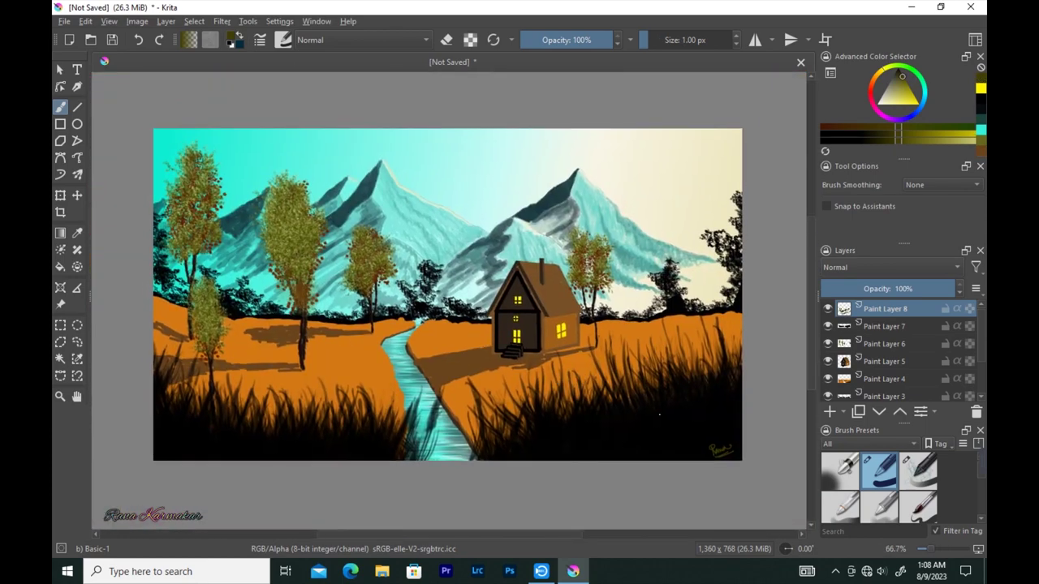